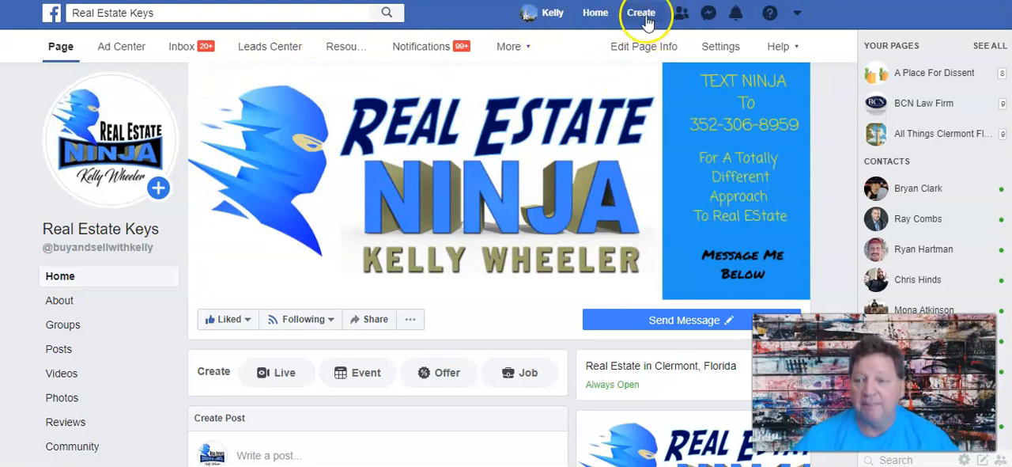
Start creating a new ad and declare the campaign under the Housing special ad category.
left_click(642, 15)
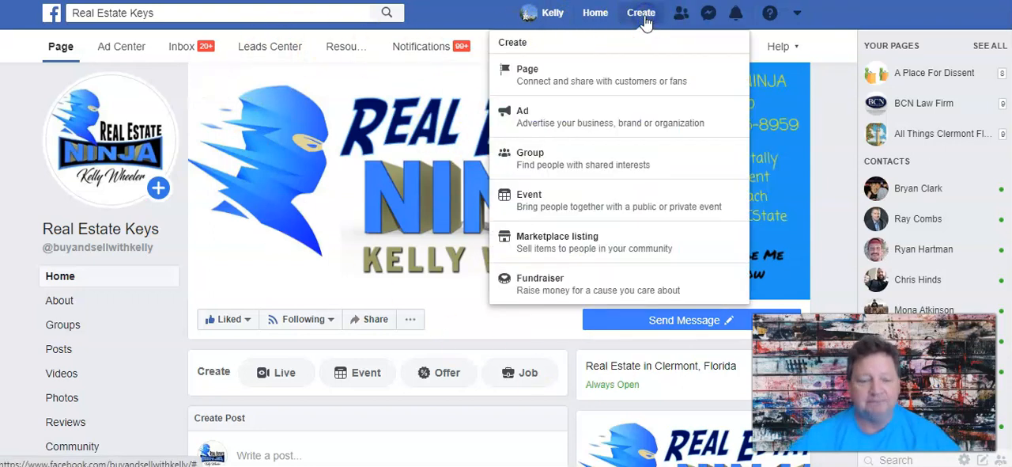
left_click(605, 122)
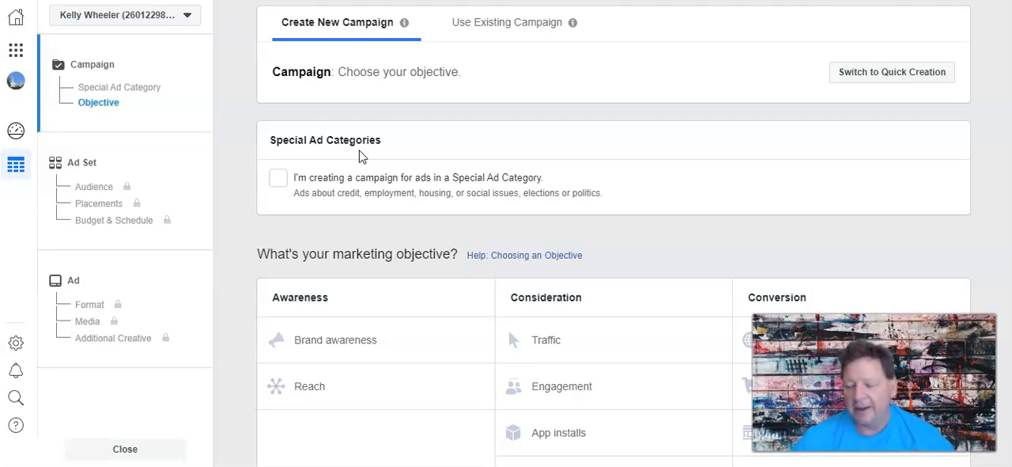
left_click(278, 177)
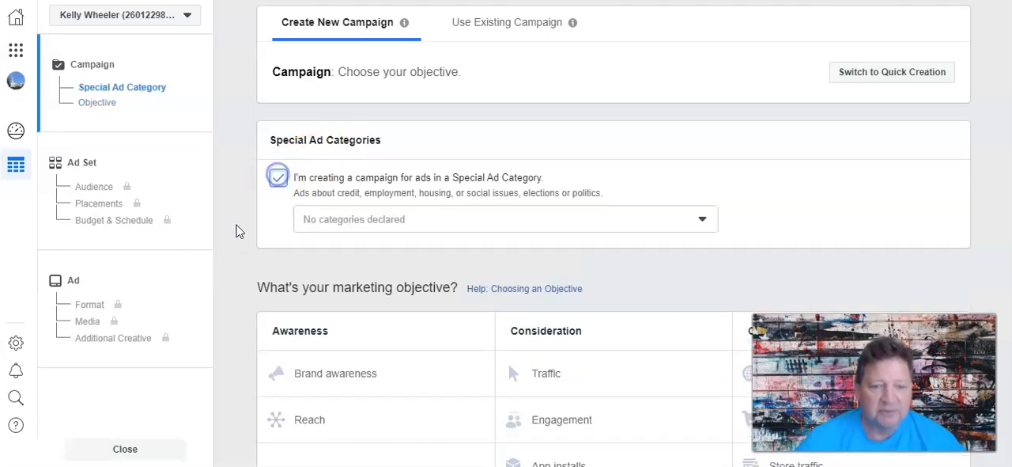
left_click(306, 215)
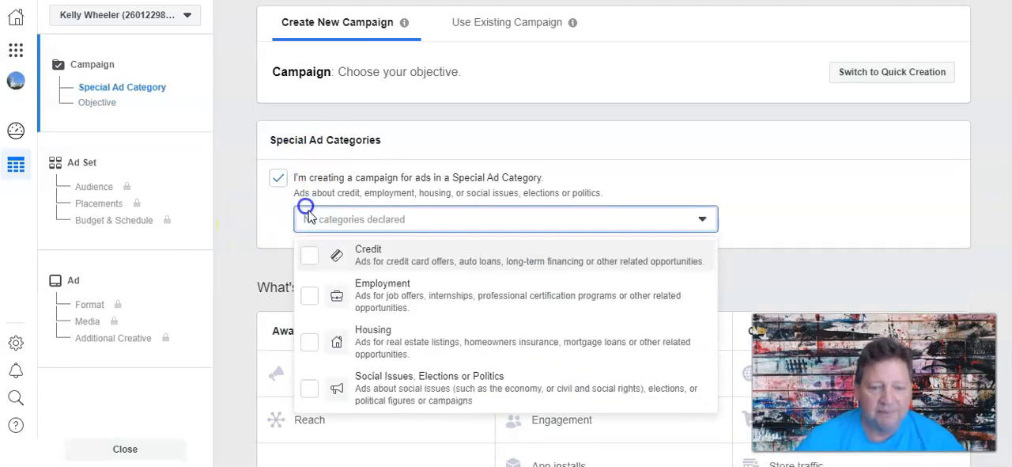
left_click(371, 336)
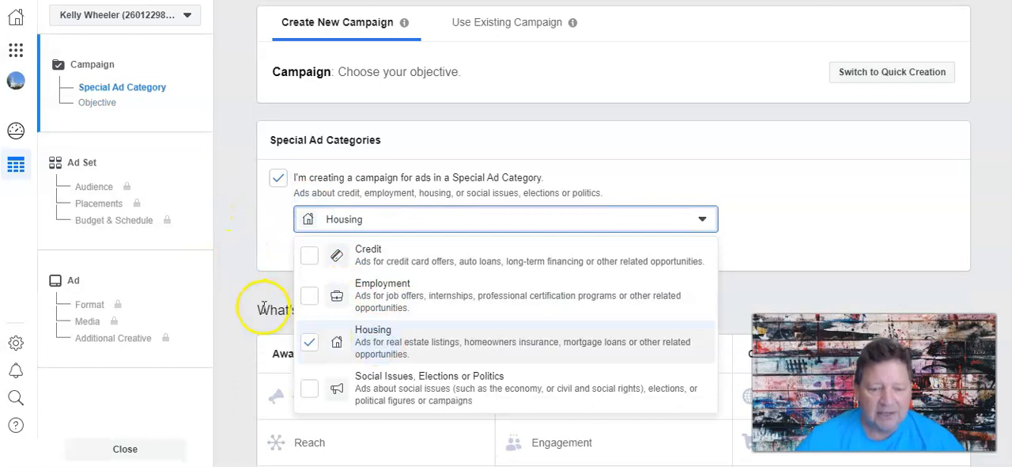
left_click(241, 289)
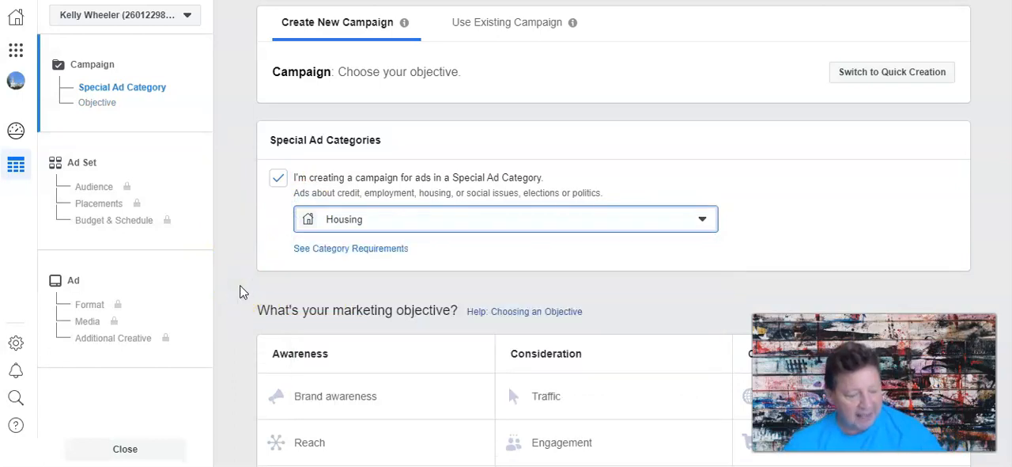
Choose Lead generation as the campaign's marketing objective.
scroll(241, 289, "down", 3)
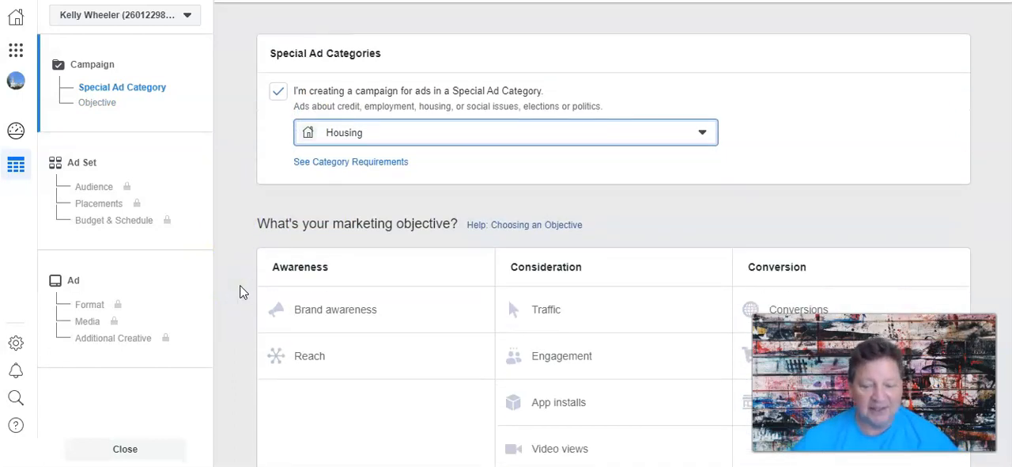
left_click(252, 286)
left_click(575, 393)
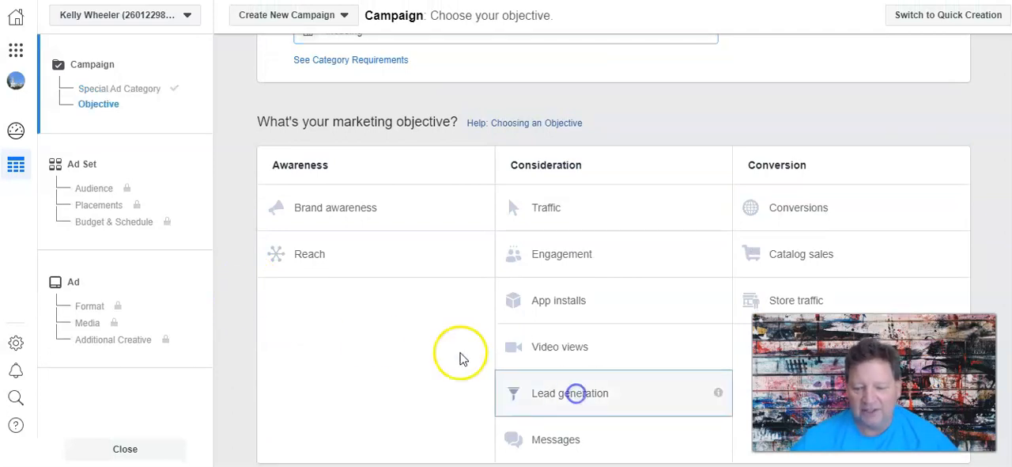
scroll(235, 299, "up", 2)
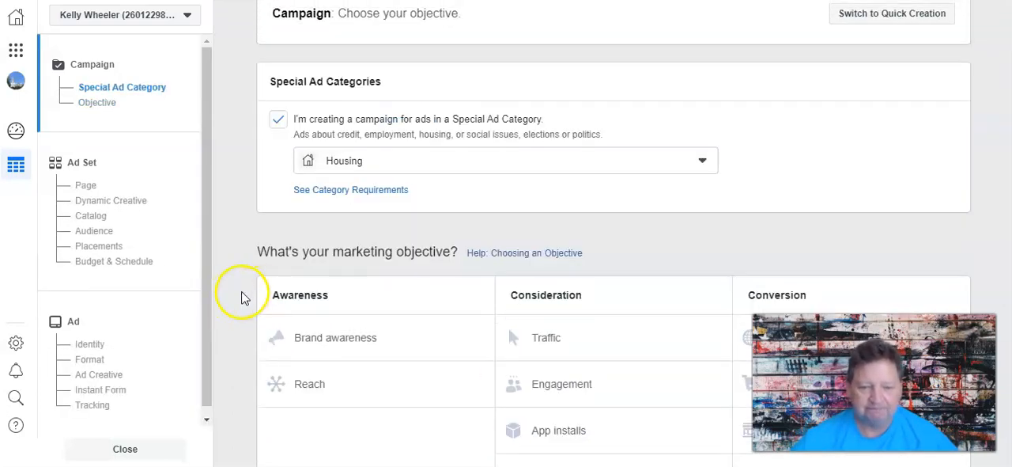
scroll(269, 291, "down", 4)
scroll(443, 324, "down", 7)
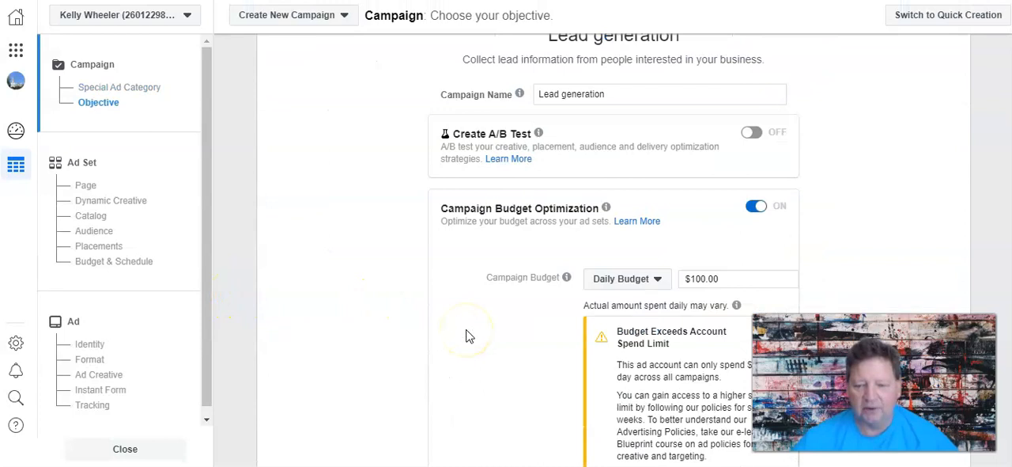
Set the campaign's daily budget to $10.00.
mouse_move(603, 140)
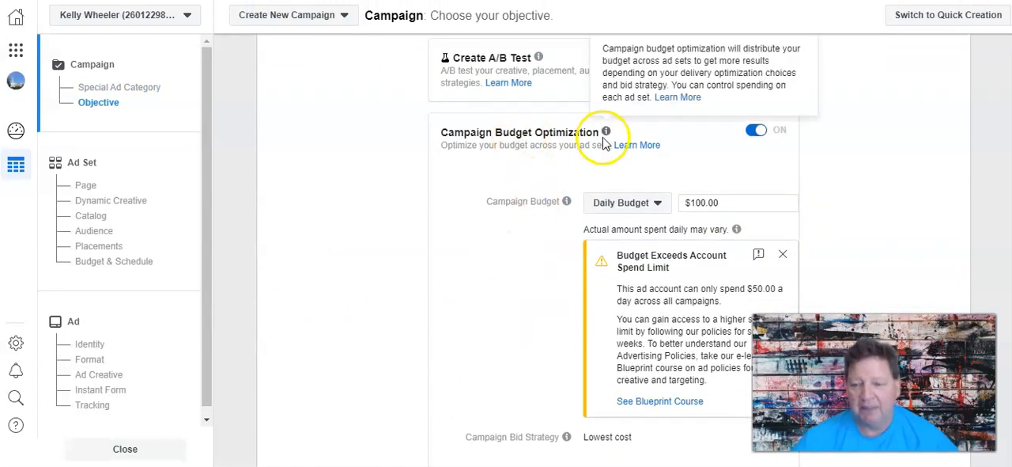
left_click_drag(716, 203, 682, 204)
type("10.00")
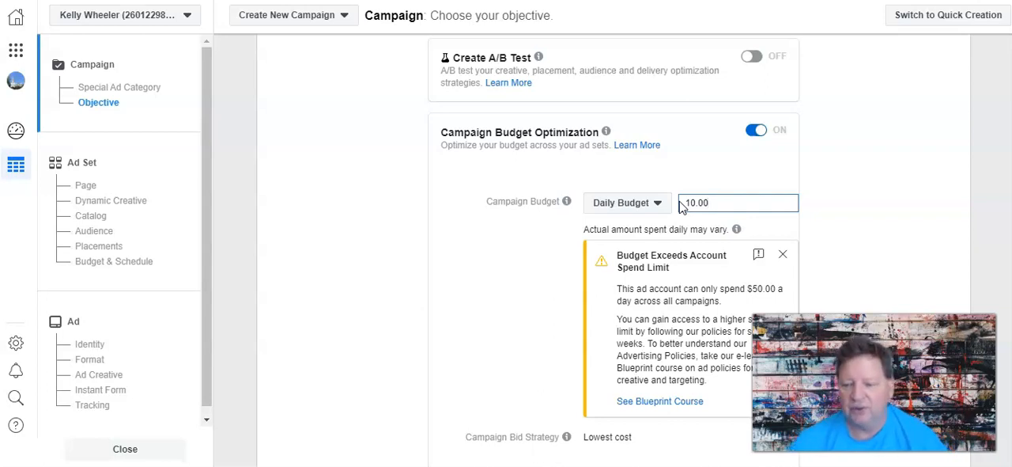
scroll(491, 286, "down", 1)
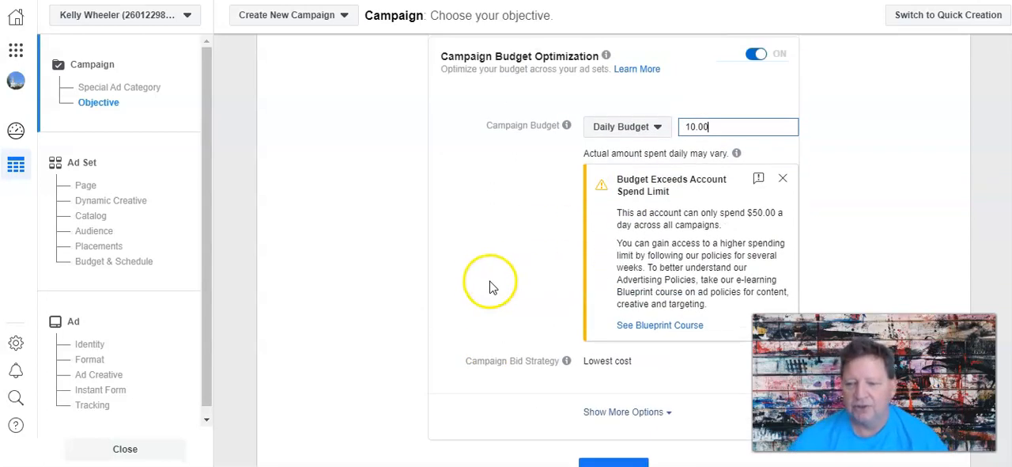
mouse_move(737, 153)
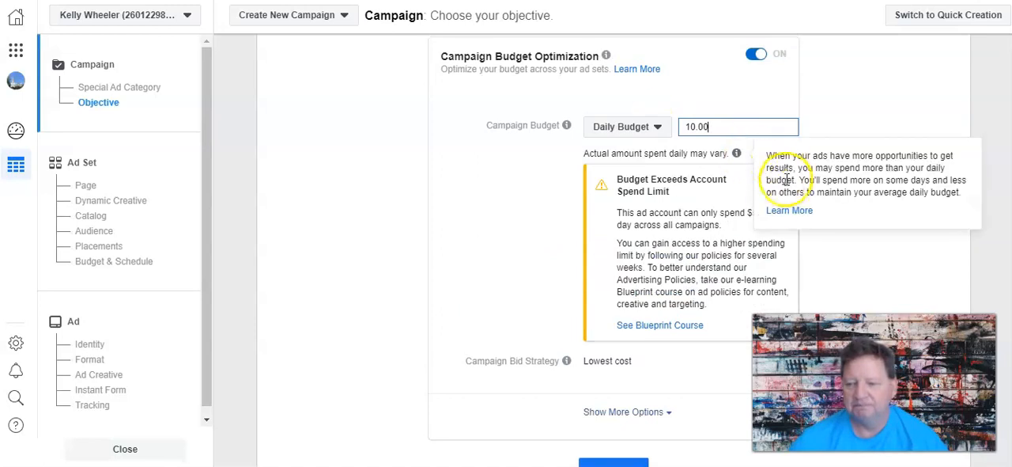
left_click(714, 198)
mouse_move(566, 227)
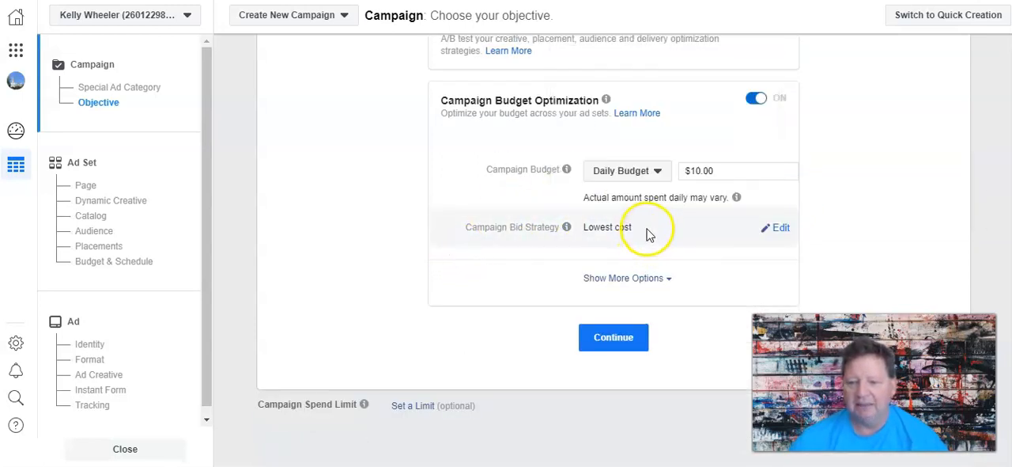
Name the campaign "Buyer lead Gen 7 22" and continue to the ad set settings.
scroll(440, 264, "up", 3)
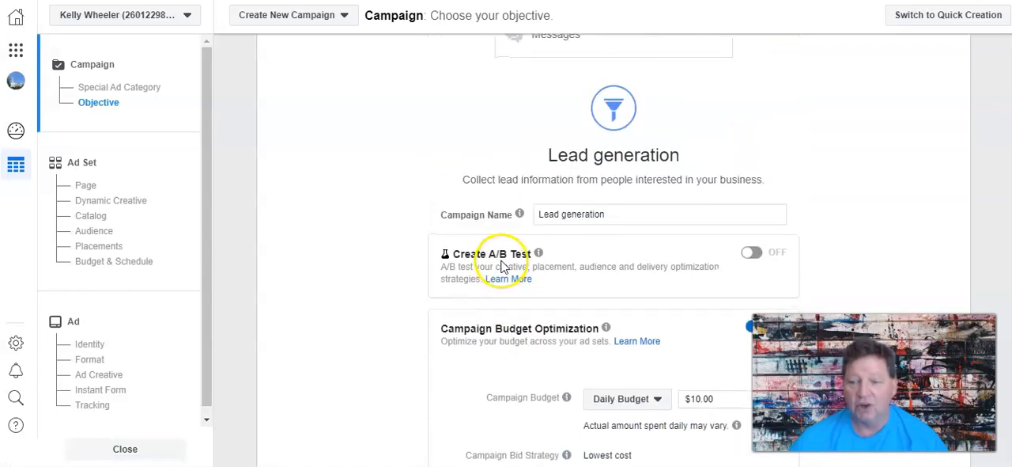
triple_click(591, 215)
mouse_move(518, 219)
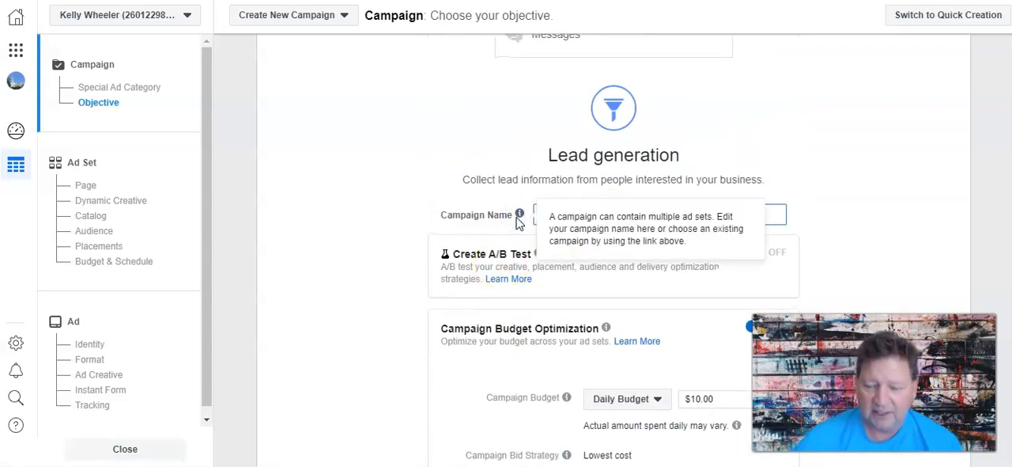
left_click(434, 190)
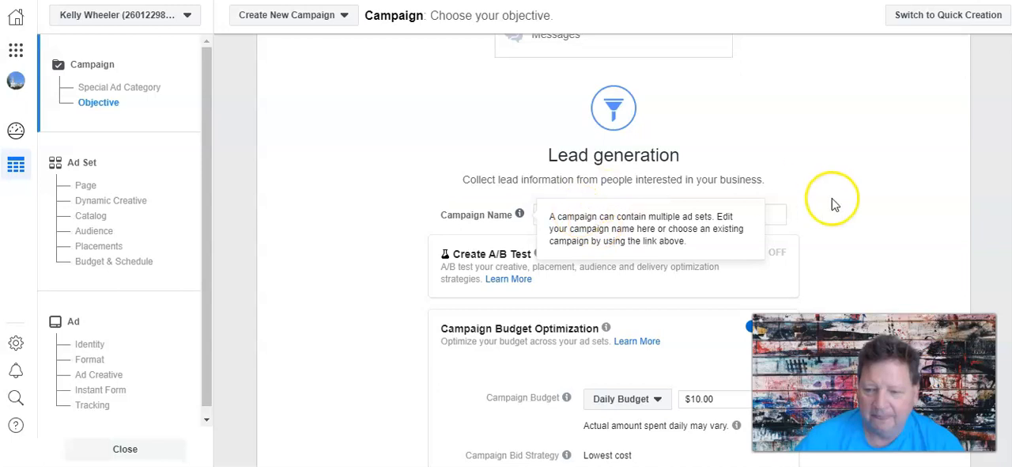
left_click_drag(637, 215, 540, 215)
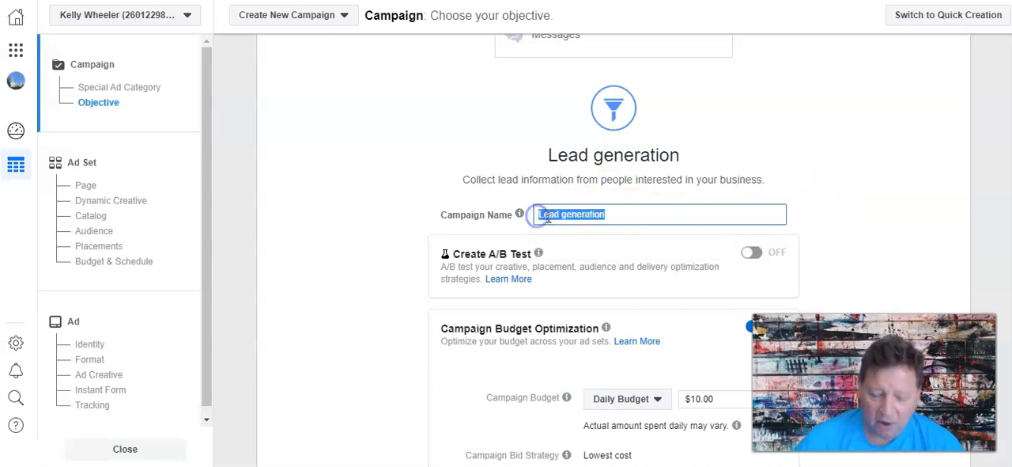
type("Buyer ")
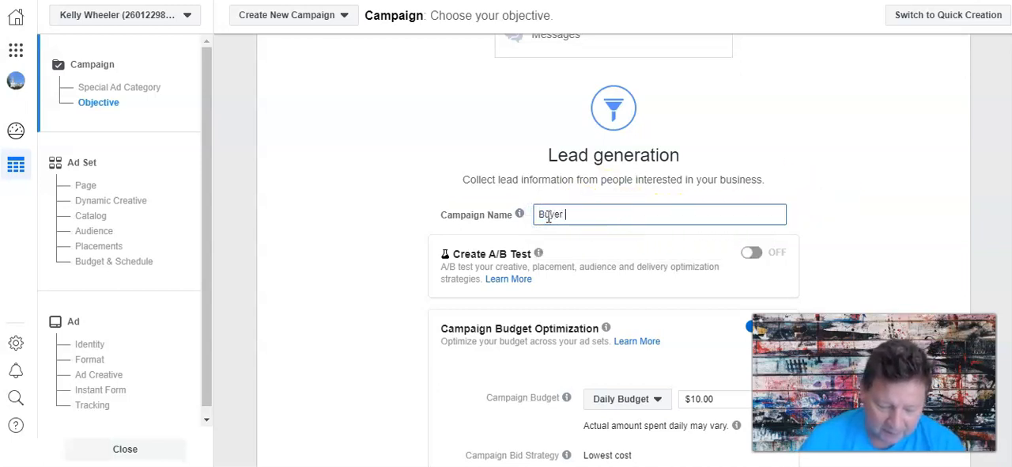
type("lead Gen")
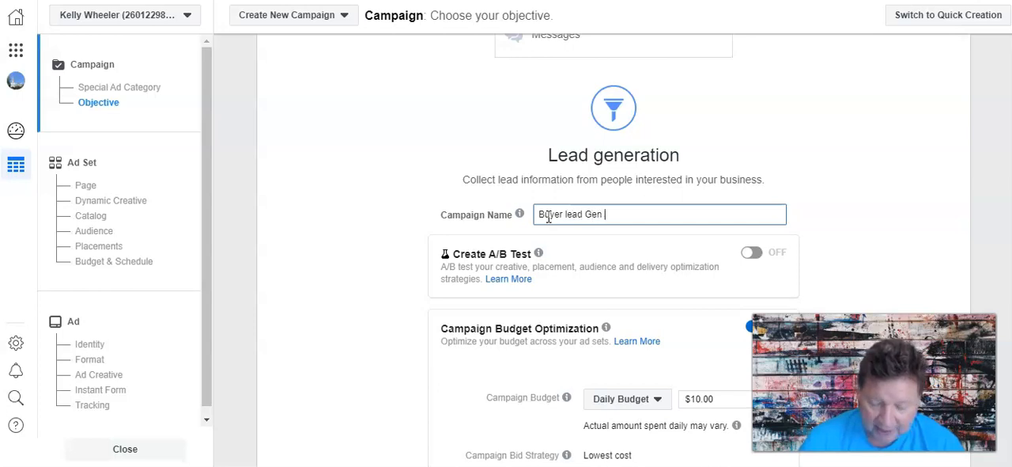
type(" 7")
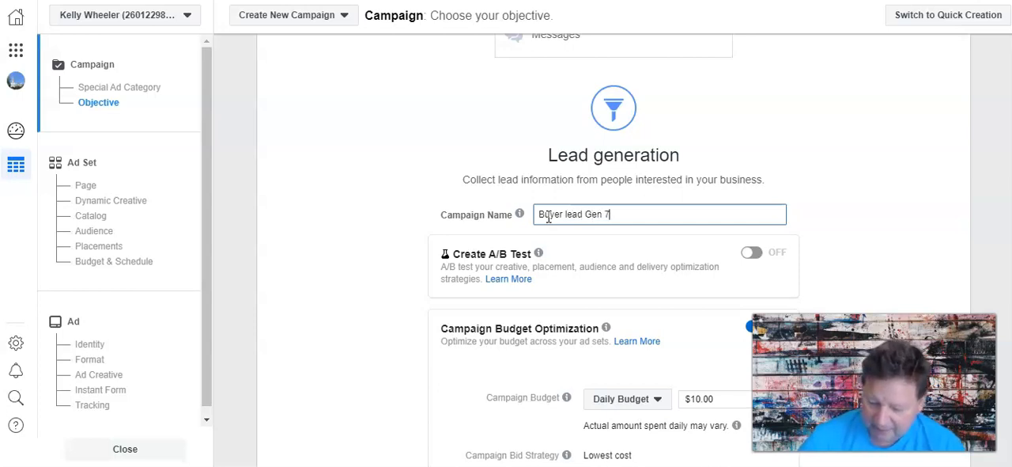
type(" 22")
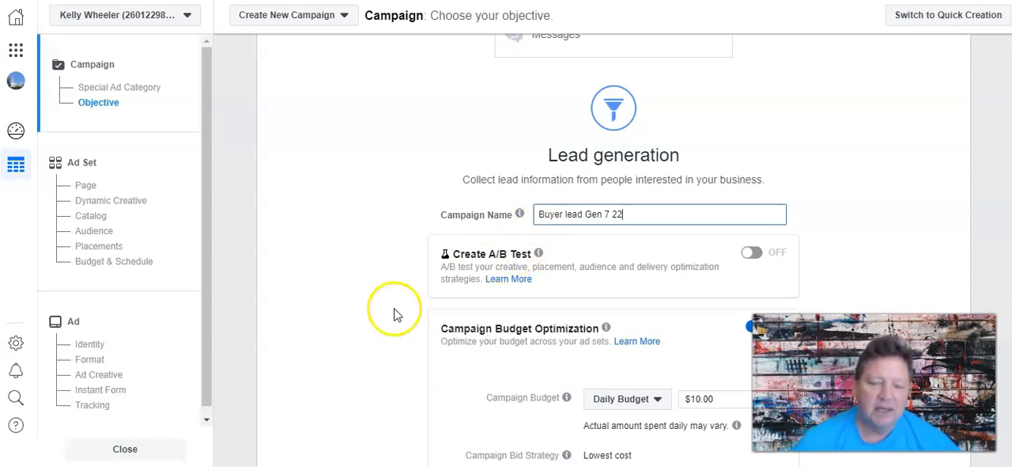
scroll(390, 314, "down", 3)
left_click(610, 335)
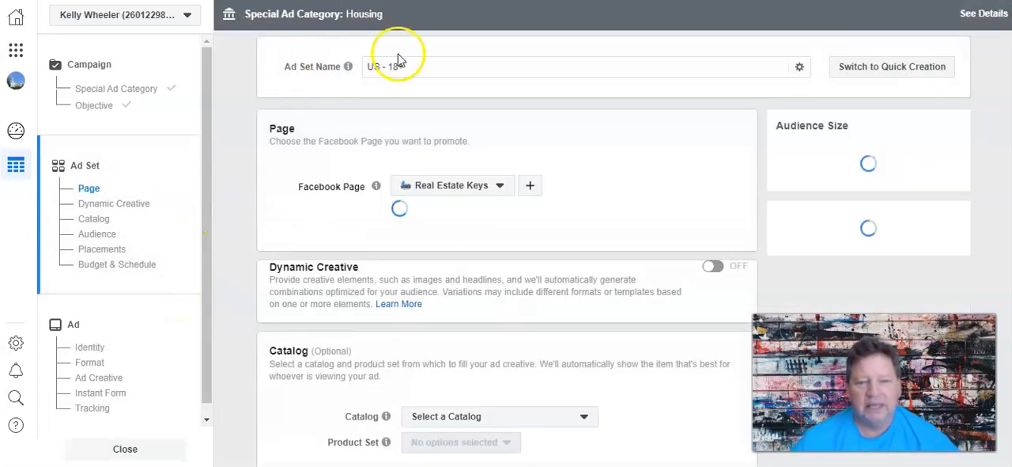
Rename the ad set as "Buyer lead gen Central Fl".
left_click_drag(408, 66, 365, 63)
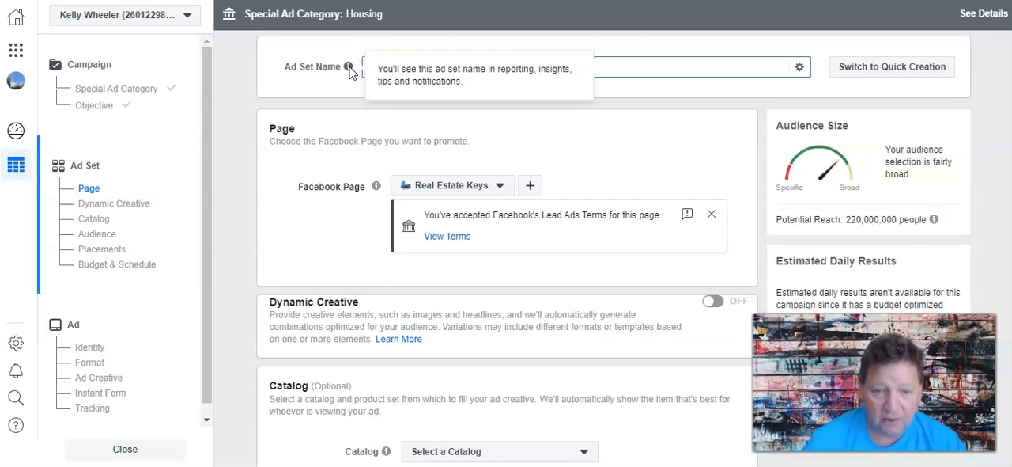
key("BackSpace")
type("Buyer lead gen Central Fl")
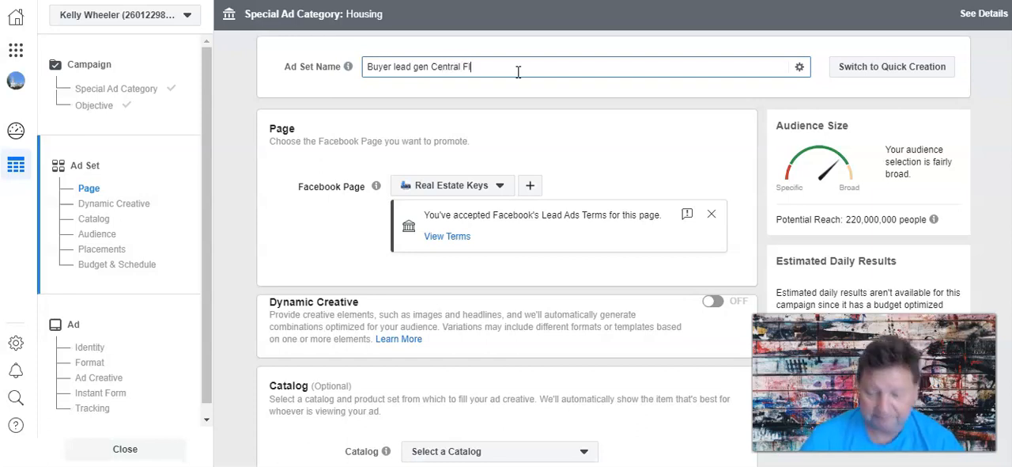
left_click(253, 198)
Remove United States from the audience locations and restrict location targeting to "People living in this location".
scroll(253, 198, "down", 1)
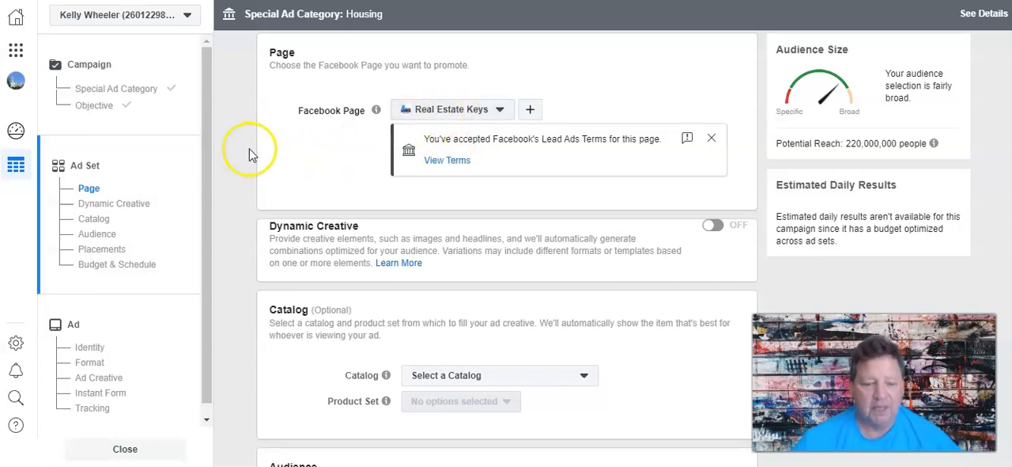
scroll(249, 154, "down", 3)
scroll(276, 205, "down", 4)
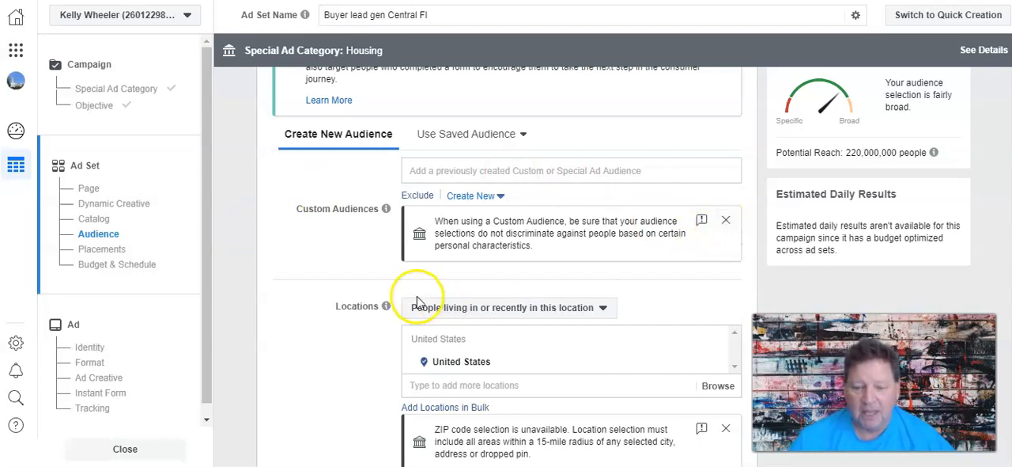
scroll(416, 294, "down", 2)
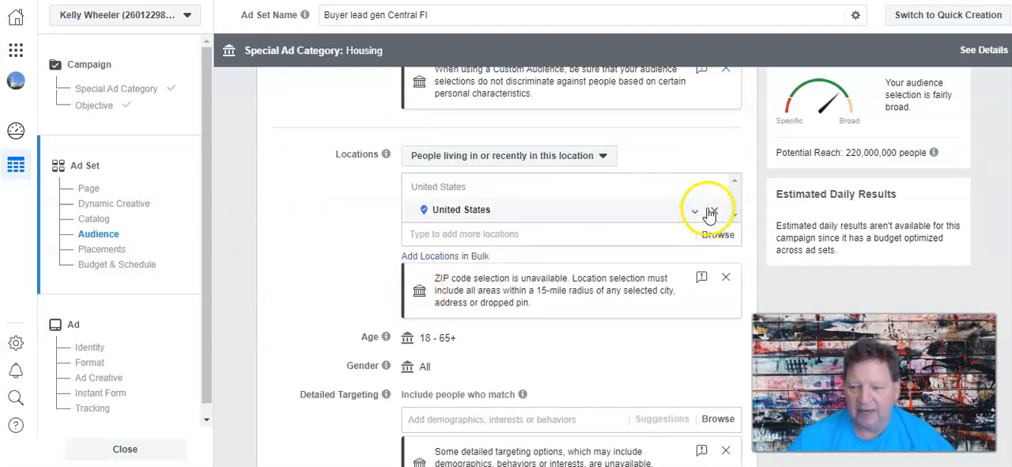
left_click(714, 210)
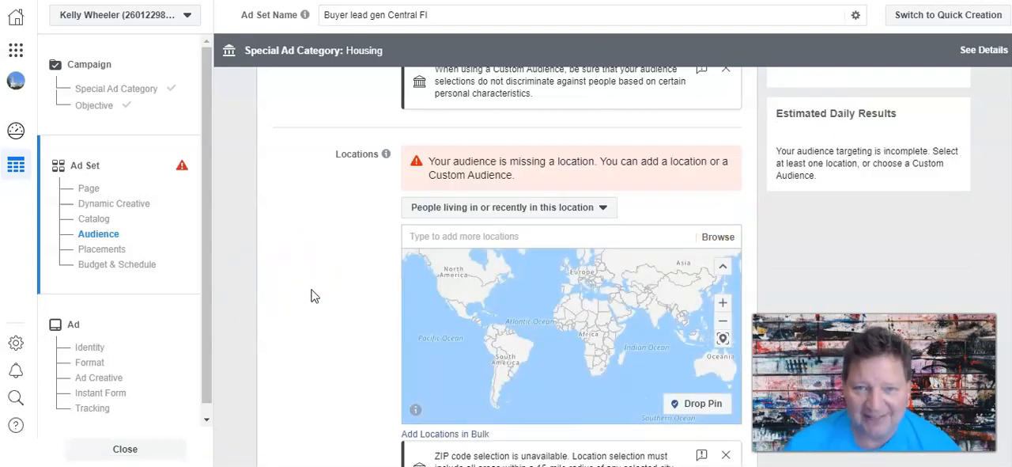
left_click(461, 209)
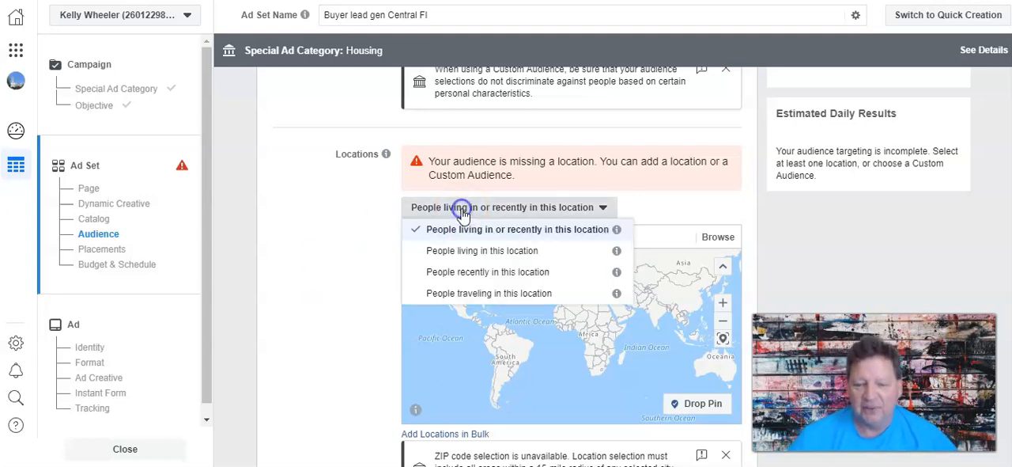
left_click(483, 252)
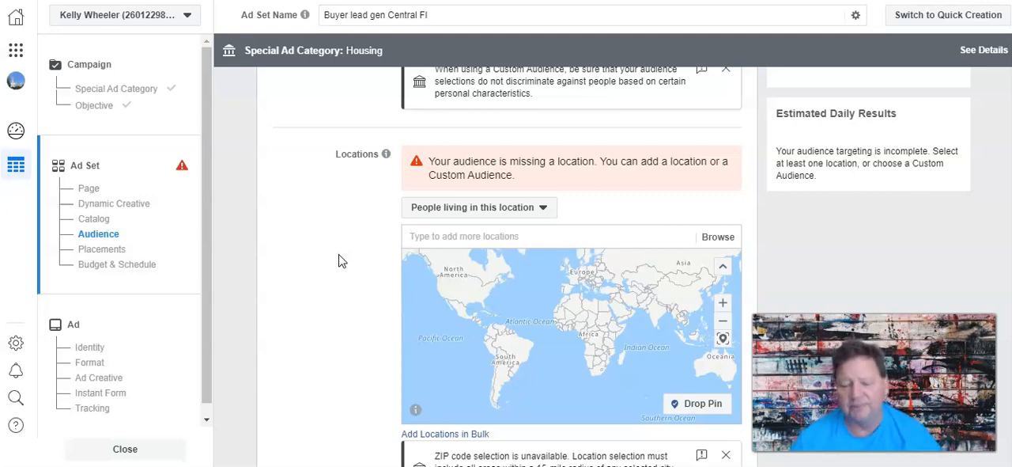
Add Clermont, Florida as the audience's target location.
scroll(348, 258, "down", 2)
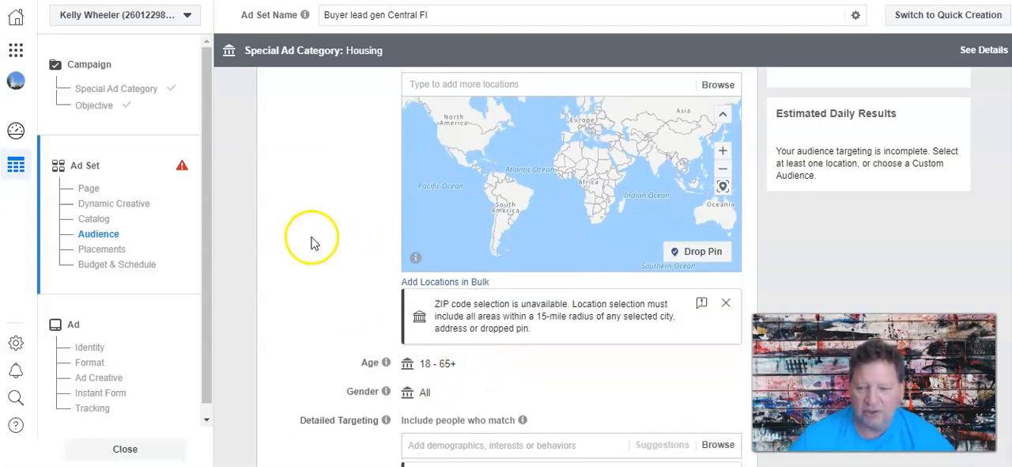
scroll(309, 240, "up", 2)
left_click(467, 235)
type("clermont")
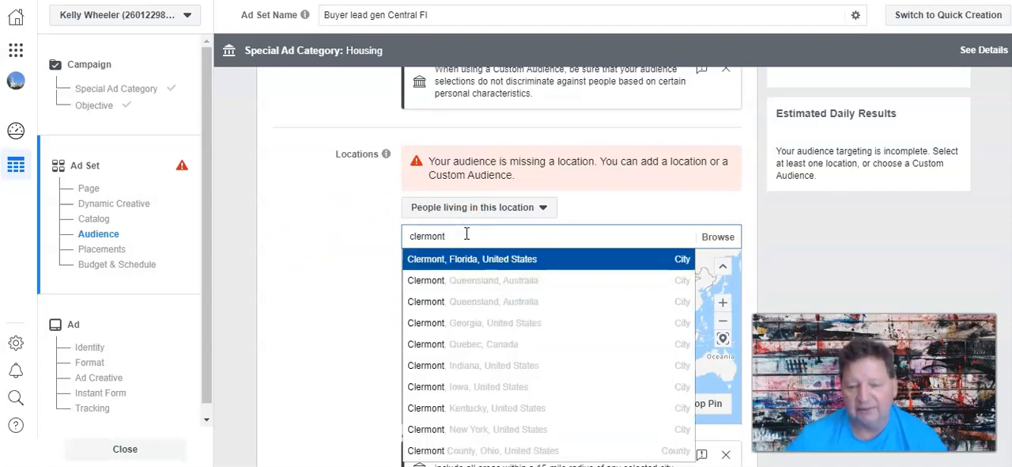
left_click(425, 259)
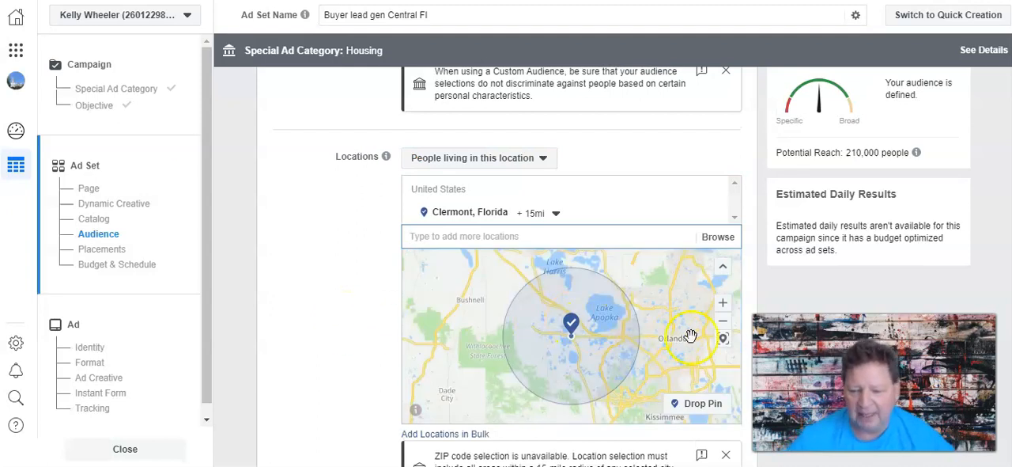
Drop a pin northwest of Clermont, Florida on the audience location map, around (28.6178, -81.8262).
left_click(723, 324)
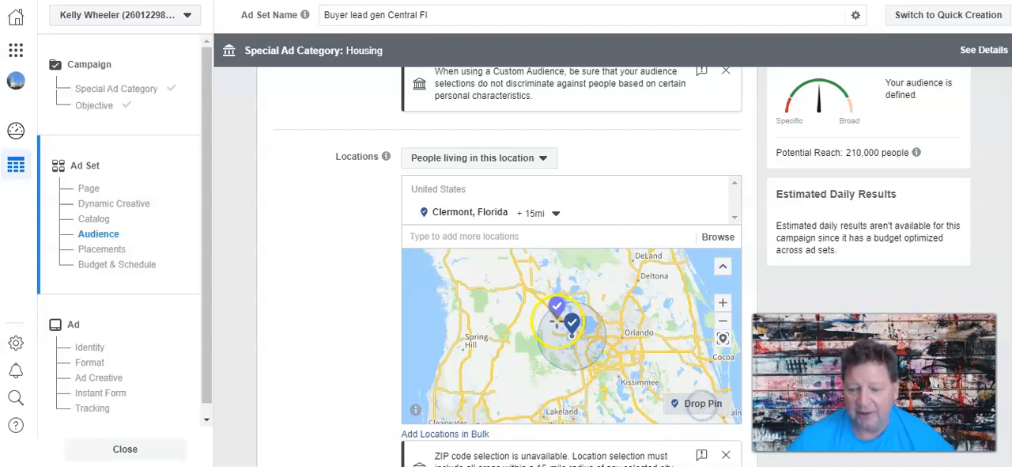
left_click(566, 334)
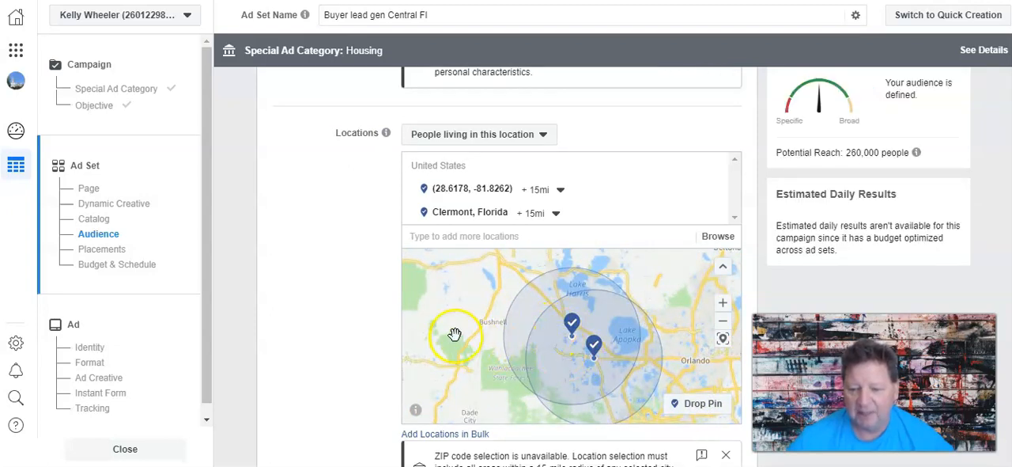
left_click_drag(455, 336, 462, 369)
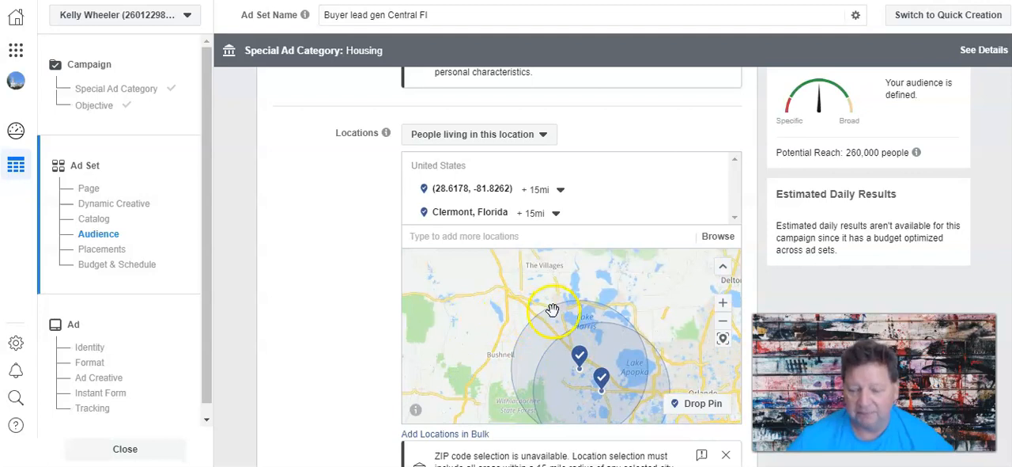
scroll(362, 335, "down", 2)
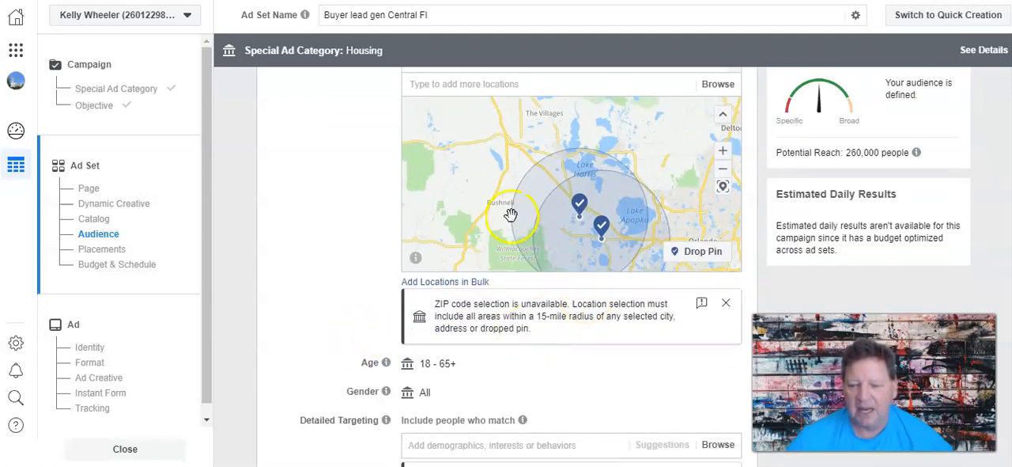
mouse_move(683, 203)
left_mouse_down()
mouse_move(641, 113)
mouse_move(667, 200)
left_mouse_up()
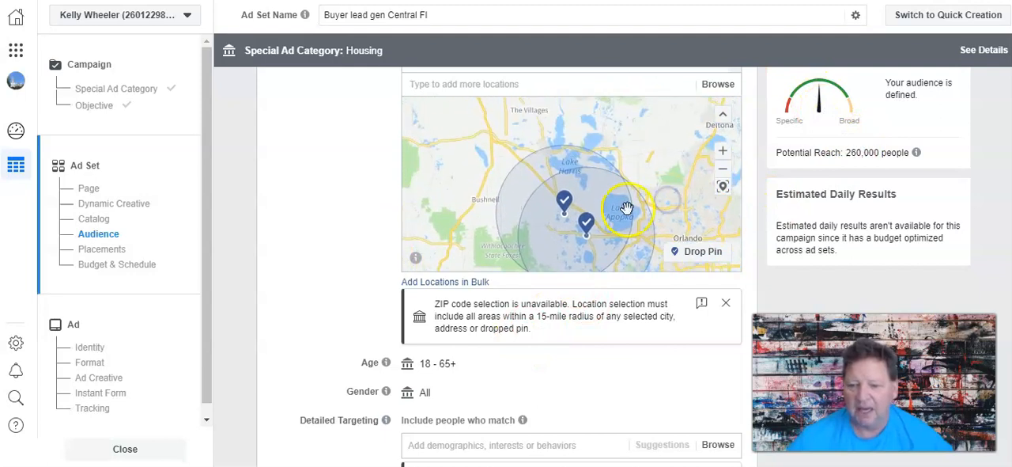
Replace the dropped pin with a new one farther north of Clermont, around (28.6710, -81.8481).
left_click(564, 202)
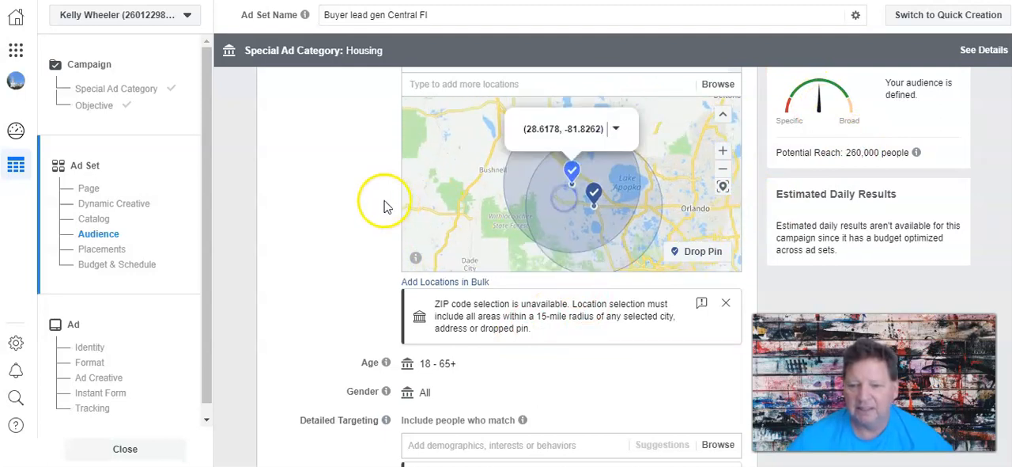
scroll(384, 206, "up", 2)
mouse_move(662, 198)
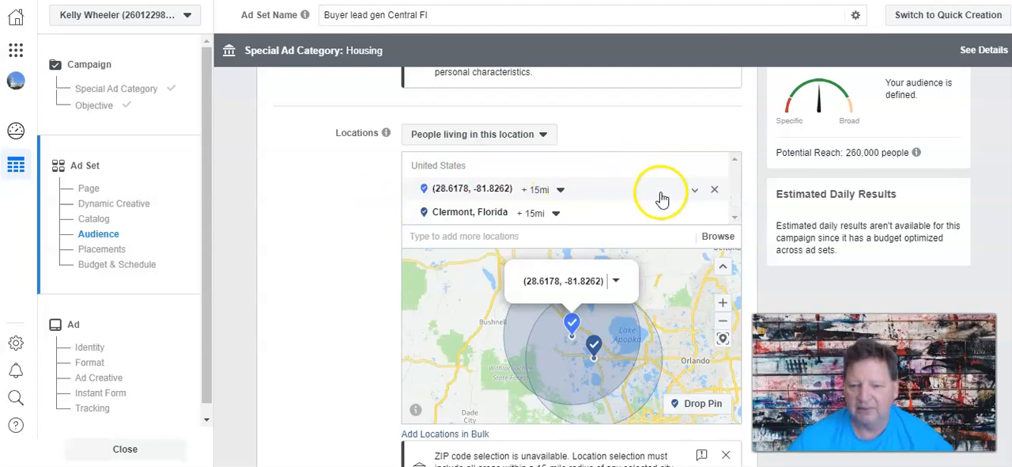
left_click(714, 189)
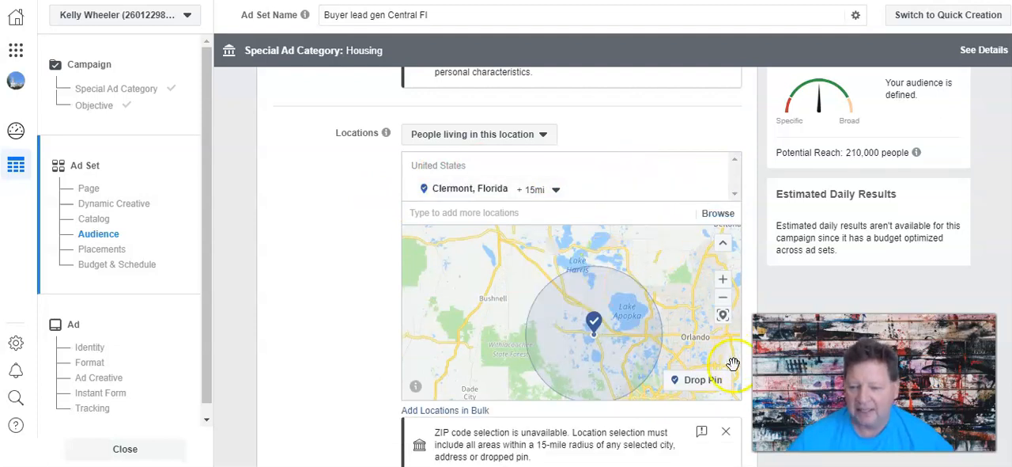
left_click(708, 380)
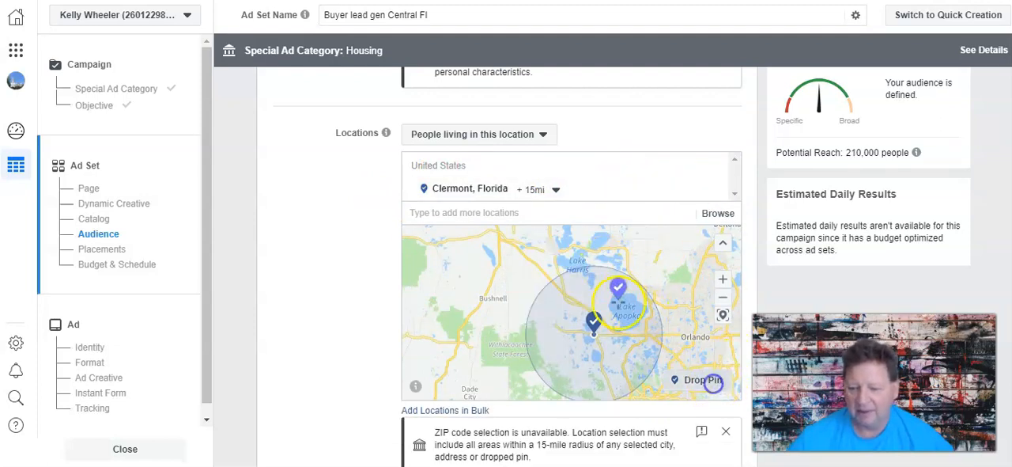
left_click(565, 294)
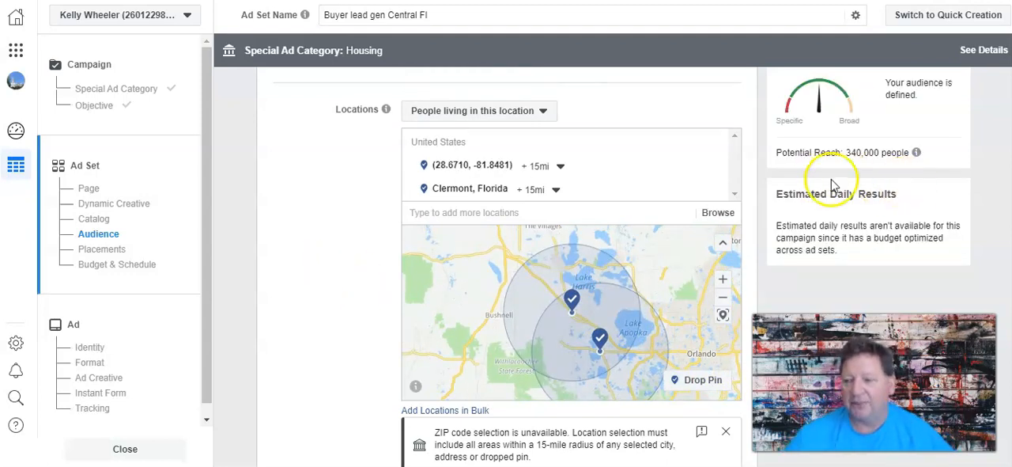
Add the interest Zillow to the audience's detailed targeting.
scroll(340, 210, "down", 1)
scroll(340, 210, "down", 4)
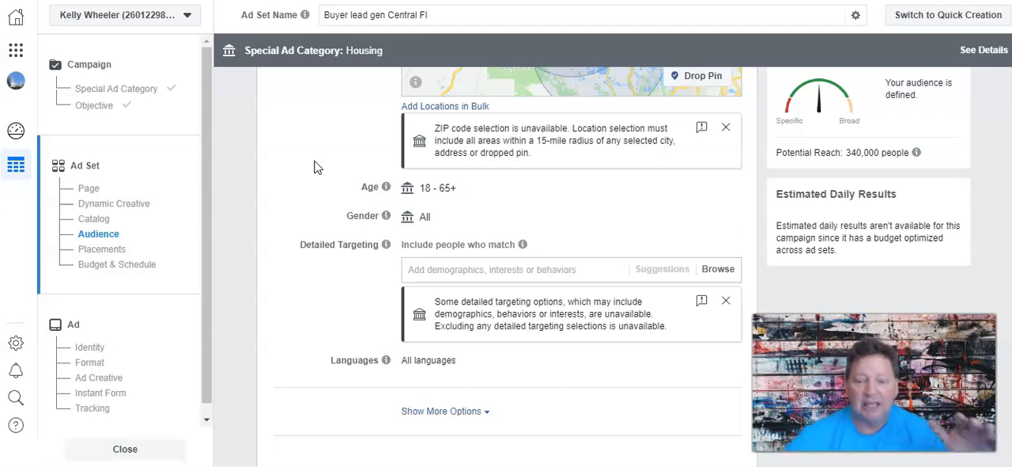
scroll(314, 167, "down", 2)
scroll(398, 224, "up", 2)
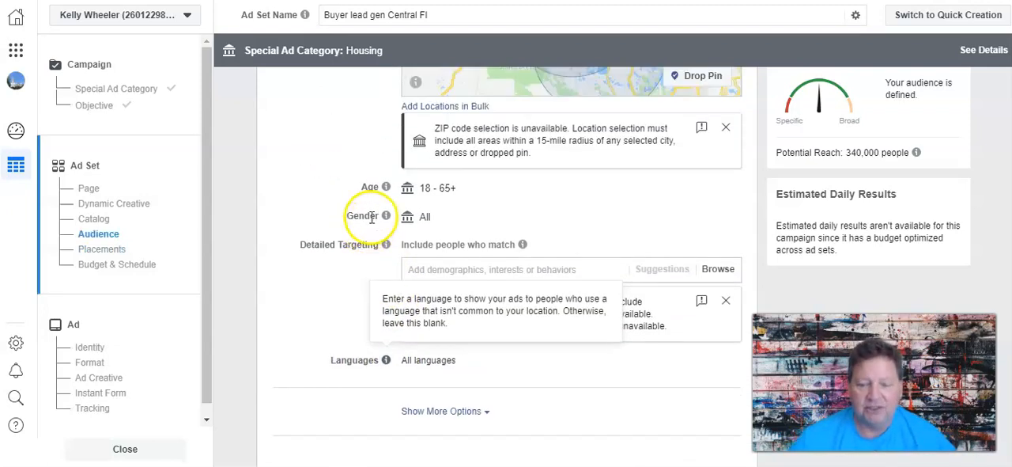
left_click(443, 269)
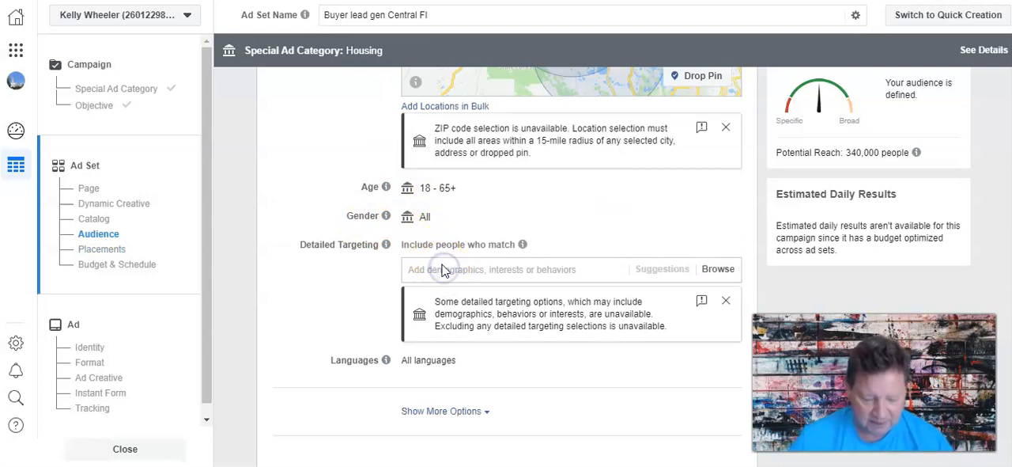
type("Zillow")
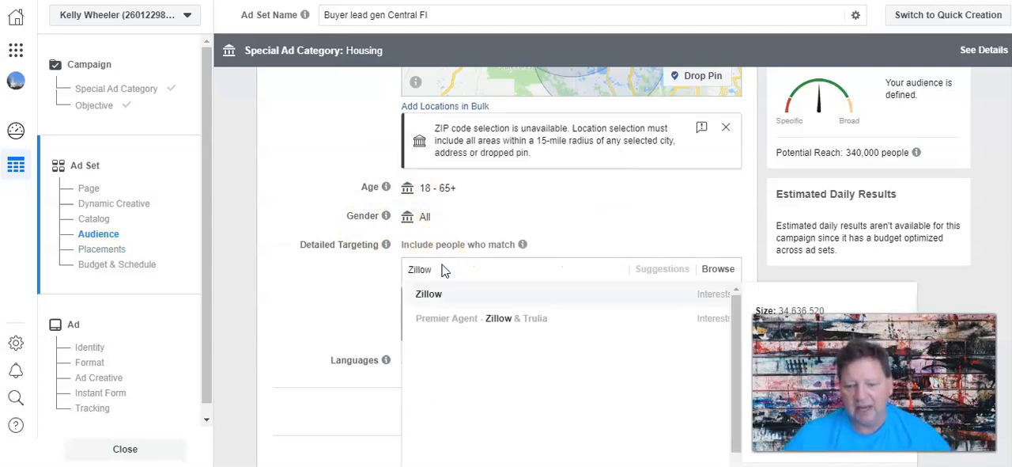
left_click(439, 293)
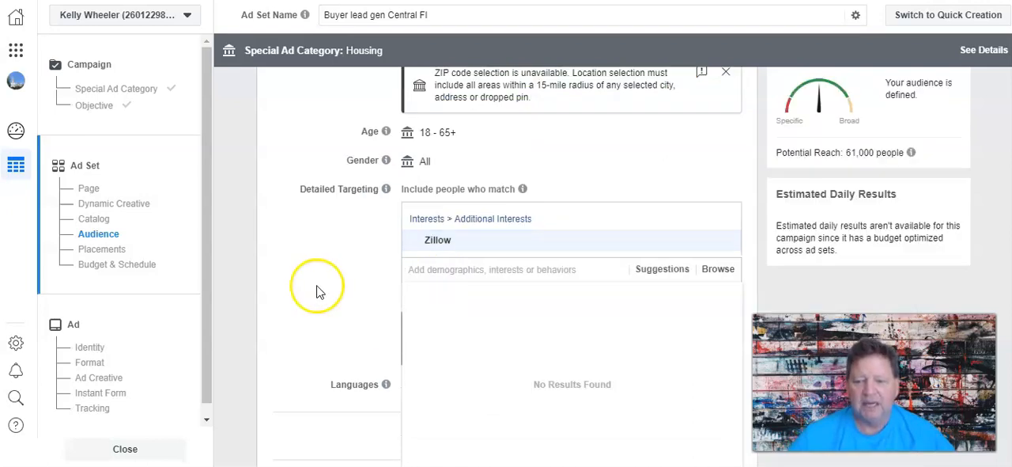
Add the suggested interests Homes.com, Trulia and First-time buyer to the detailed targeting.
left_click(656, 271)
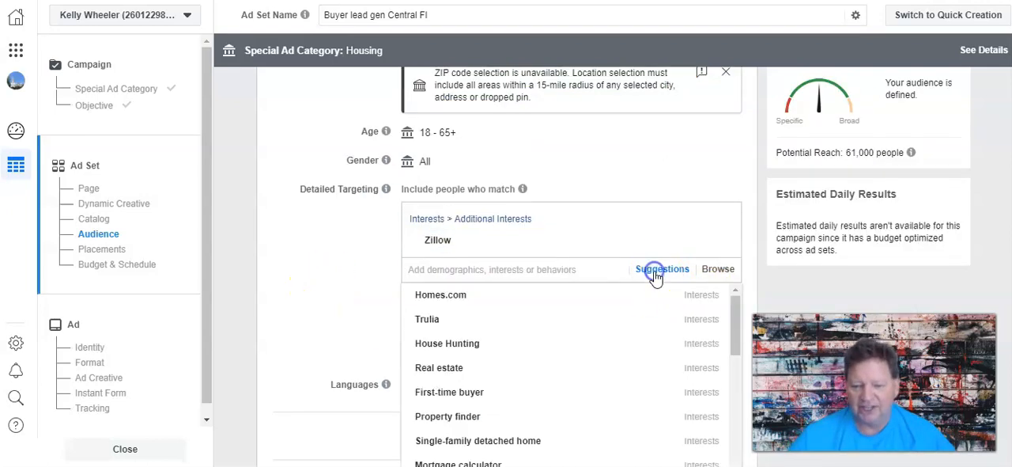
left_click(433, 296)
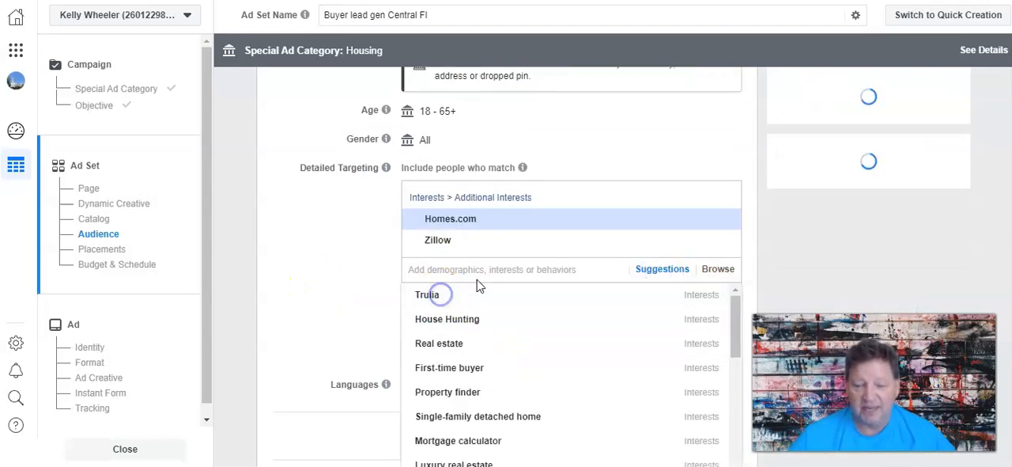
left_click(439, 299)
left_click(431, 348)
Add the suggested interests Mortgage calculator, Pre-qualification (lending) and House Hunting to the detailed targeting.
scroll(488, 382, "down", 1)
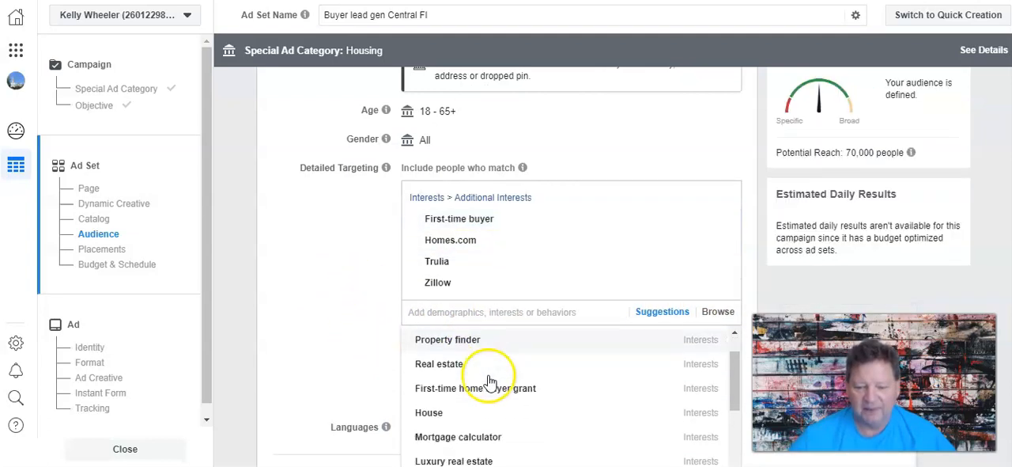
scroll(486, 376, "down", 2)
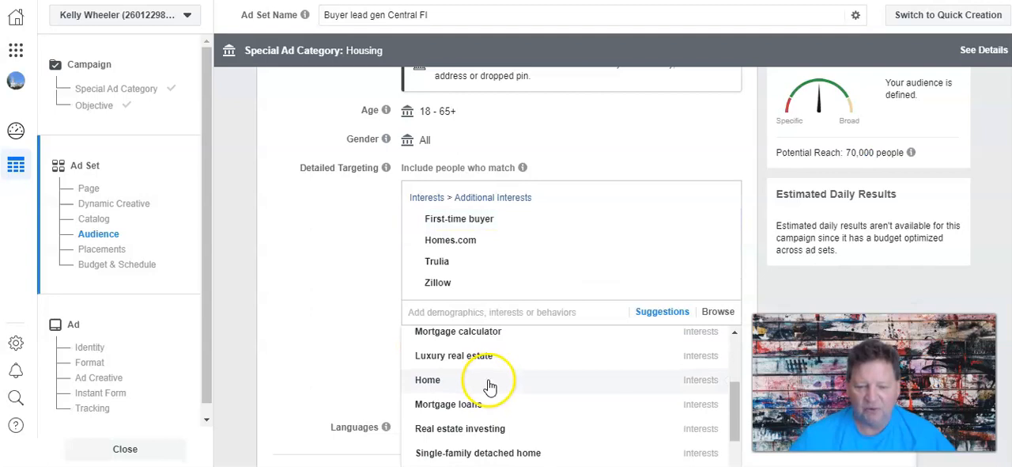
left_click(470, 332)
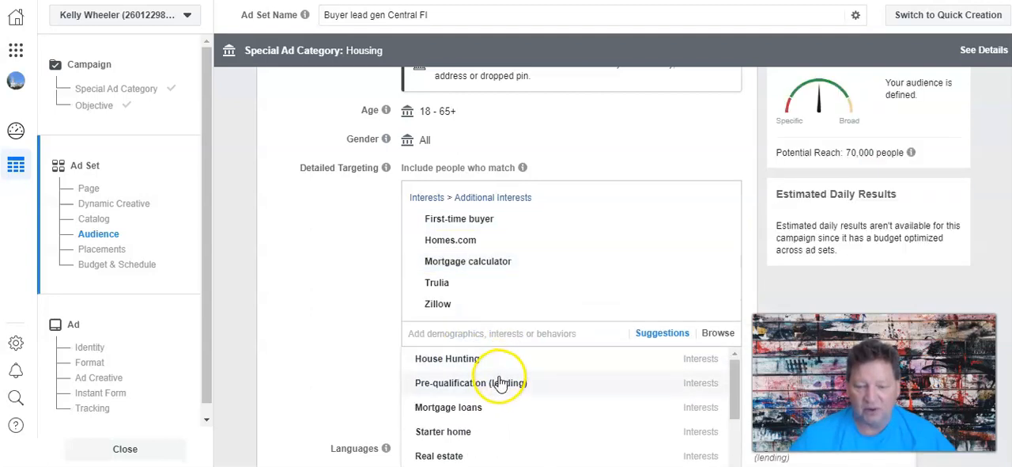
left_click(480, 382)
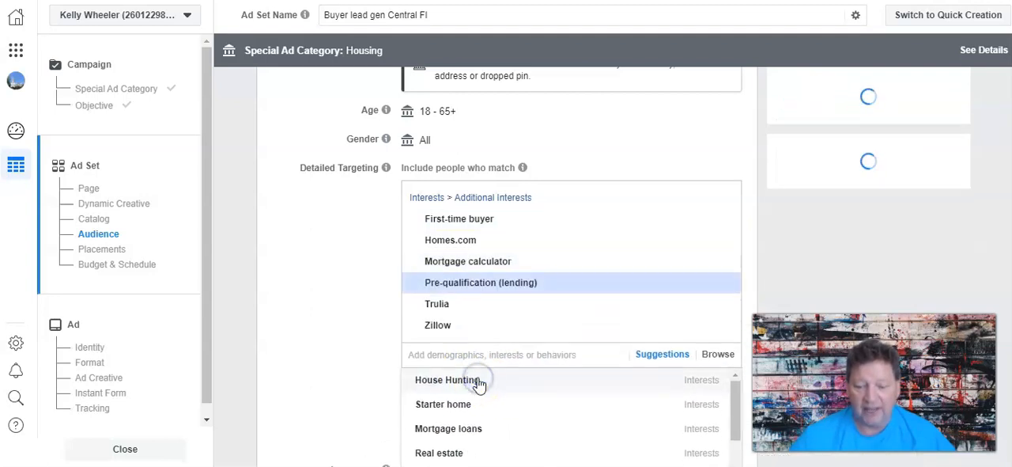
left_click(452, 380)
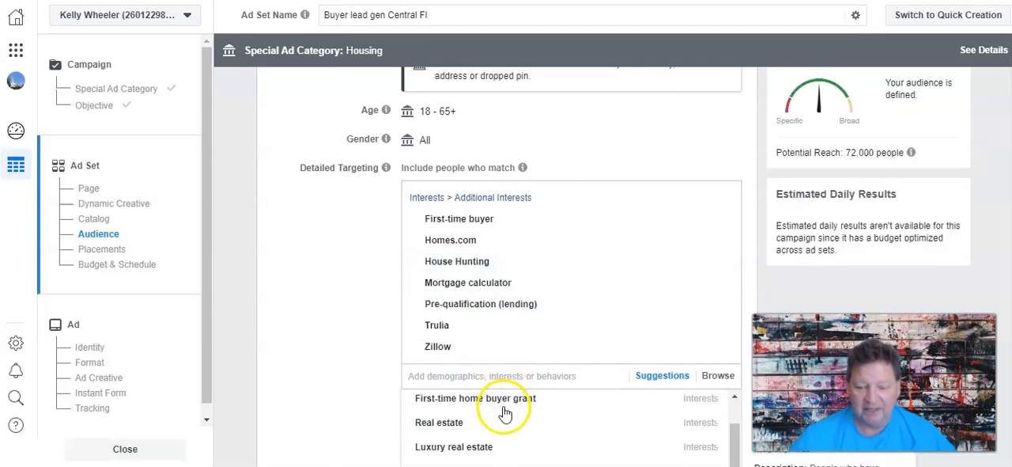
Search the detailed targeting options for "Mortgage" and add the interest Mortgage loans.
scroll(503, 414, "down", 5)
scroll(497, 415, "down", 1)
left_click(446, 374)
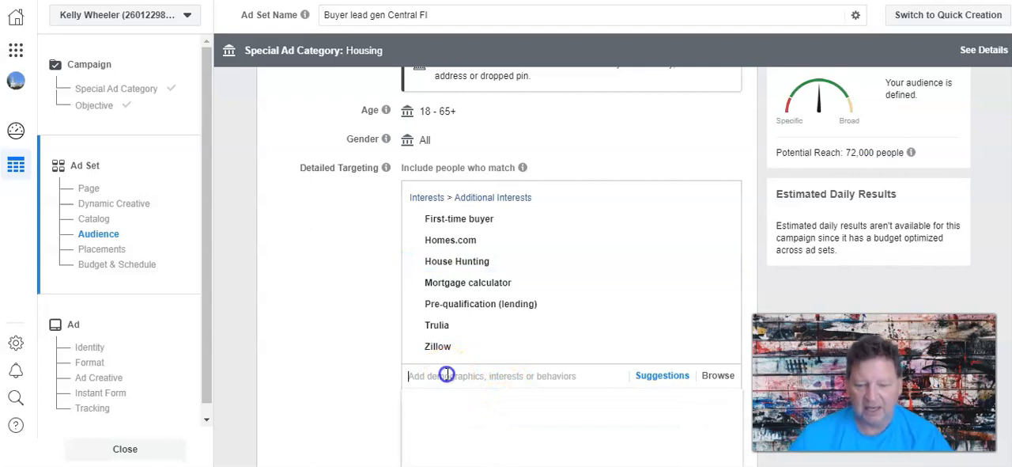
type("Mortgage")
scroll(289, 320, "down", 1)
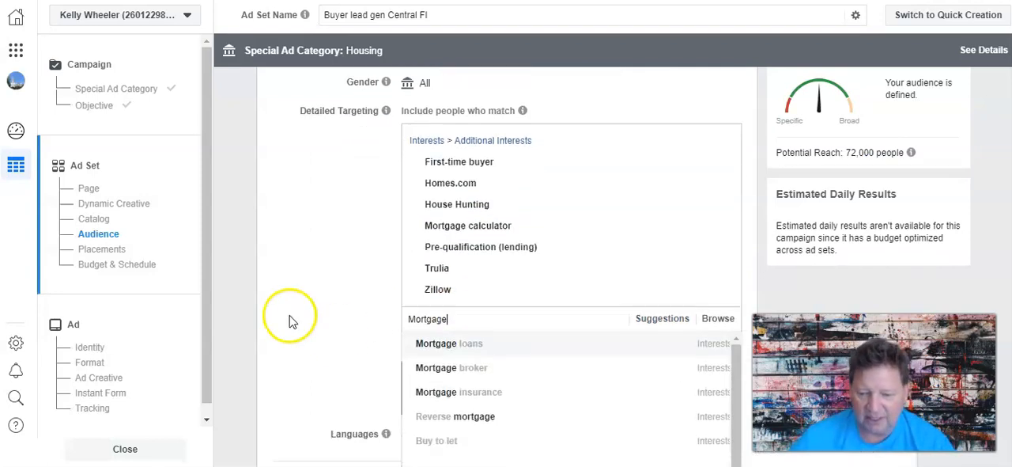
scroll(289, 321, "down", 1)
left_click(406, 325)
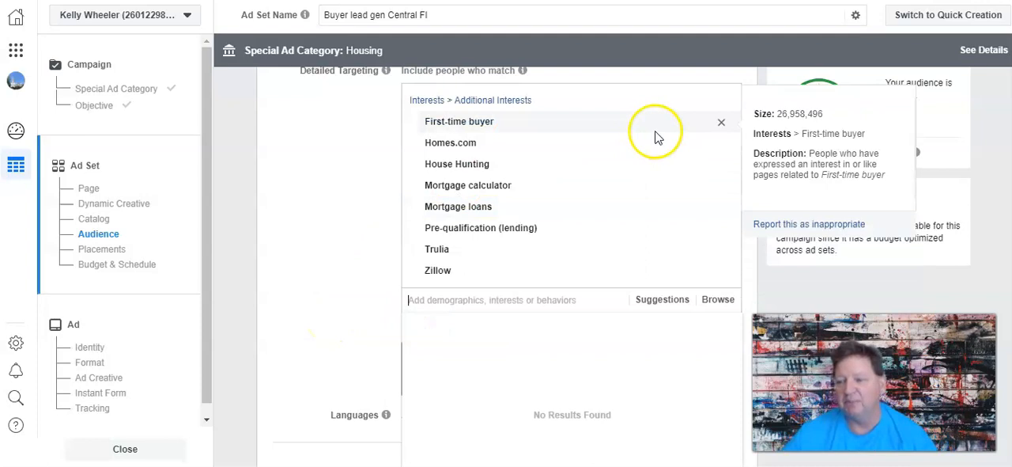
left_click(333, 245)
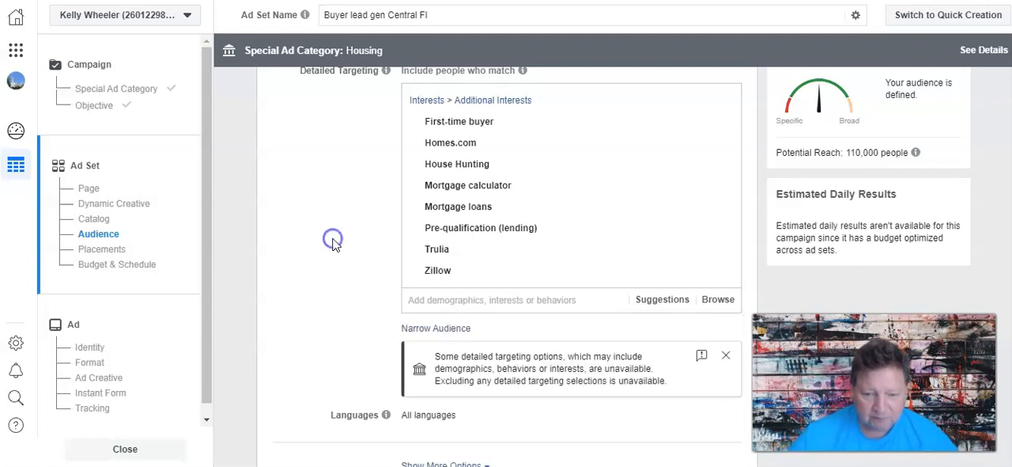
Narrow the audience so that people must also match the interest Zillow.
left_click(453, 329)
left_click(457, 352)
type("Zillow")
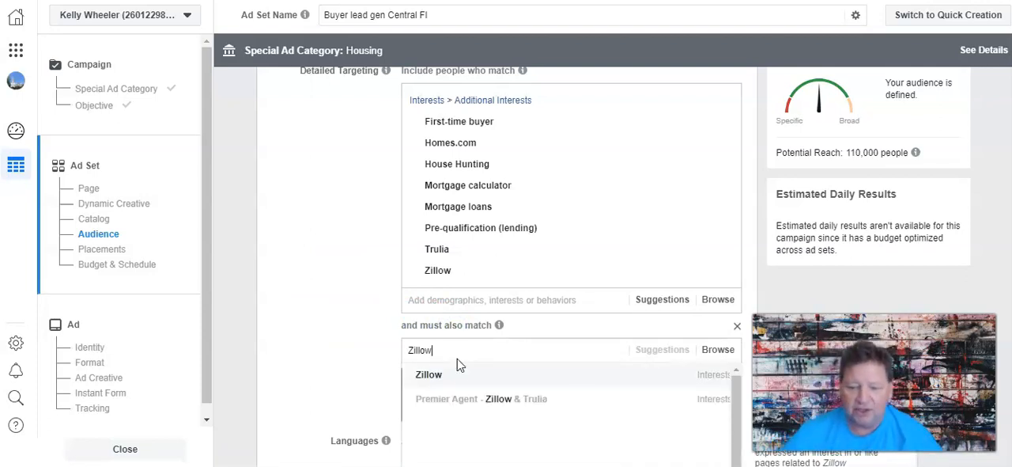
left_click(447, 373)
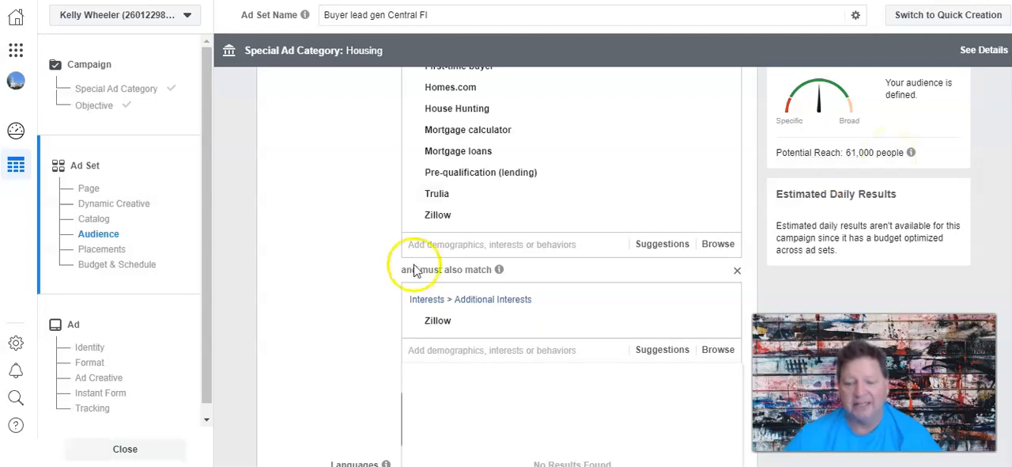
Add the suggested interests First-time buyer, House Hunting and Mortgage calculator to the "must also match" group.
left_click(661, 351)
scroll(361, 294, "down", 1)
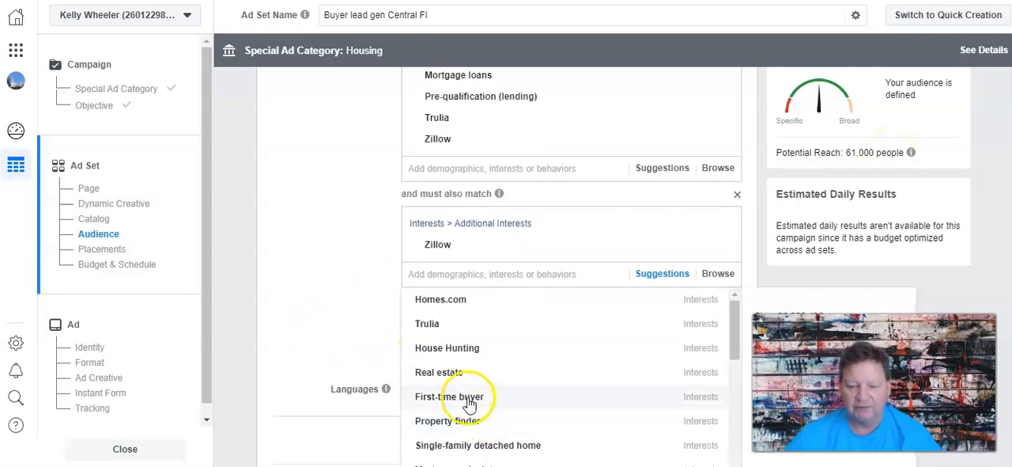
left_click(469, 399)
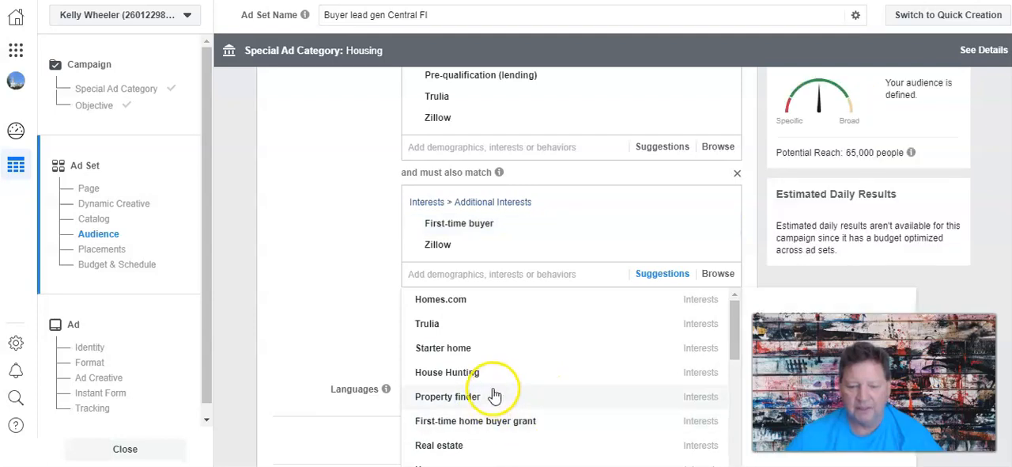
left_click(481, 372)
scroll(541, 379, "down", 3)
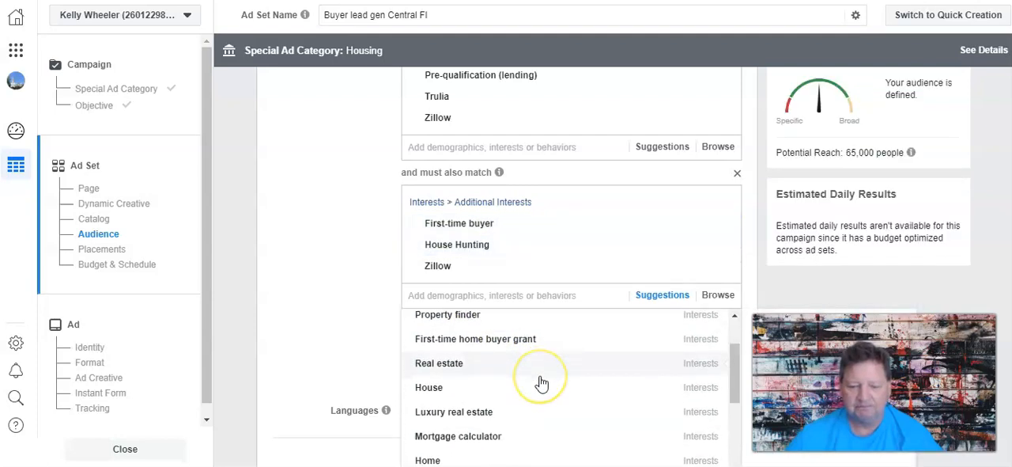
left_click(487, 367)
Find the interest Mortgage loans and add it to the "must also match" group.
scroll(556, 397, "down", 3)
scroll(561, 401, "down", 3)
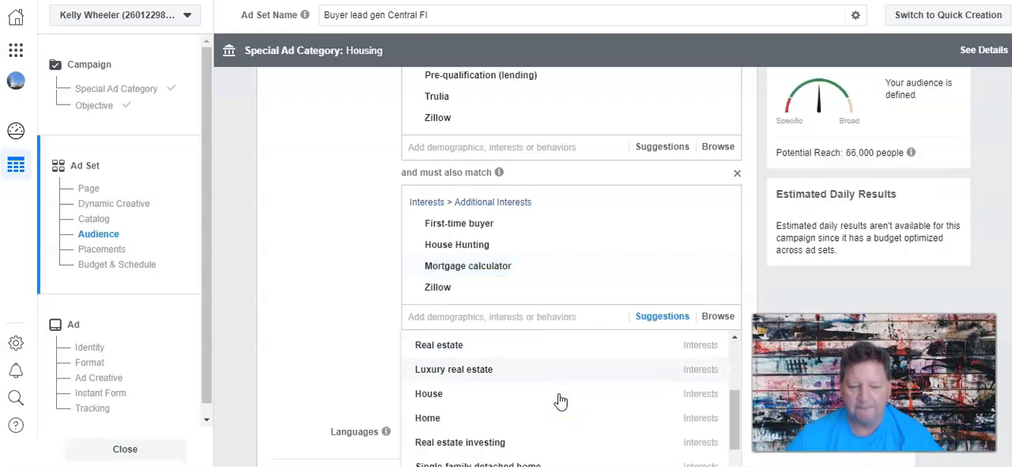
left_click(425, 314)
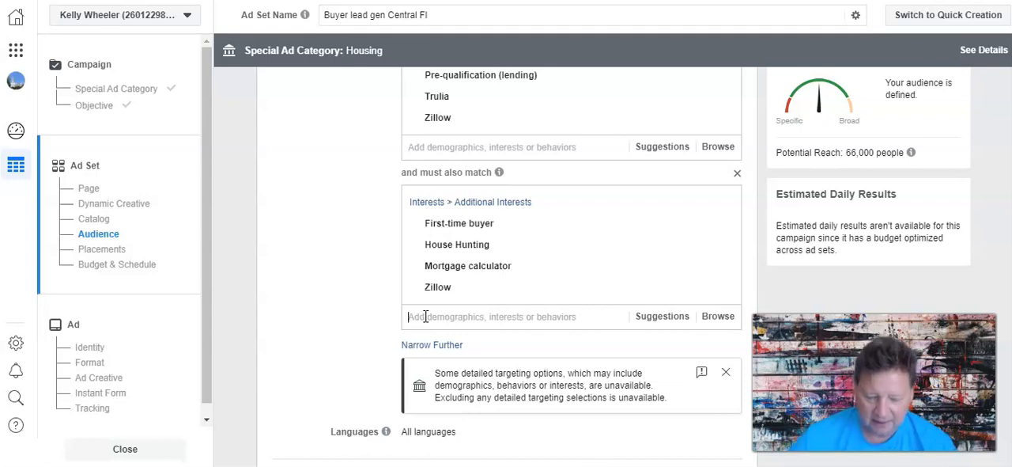
left_click(425, 317)
type("Mortgag")
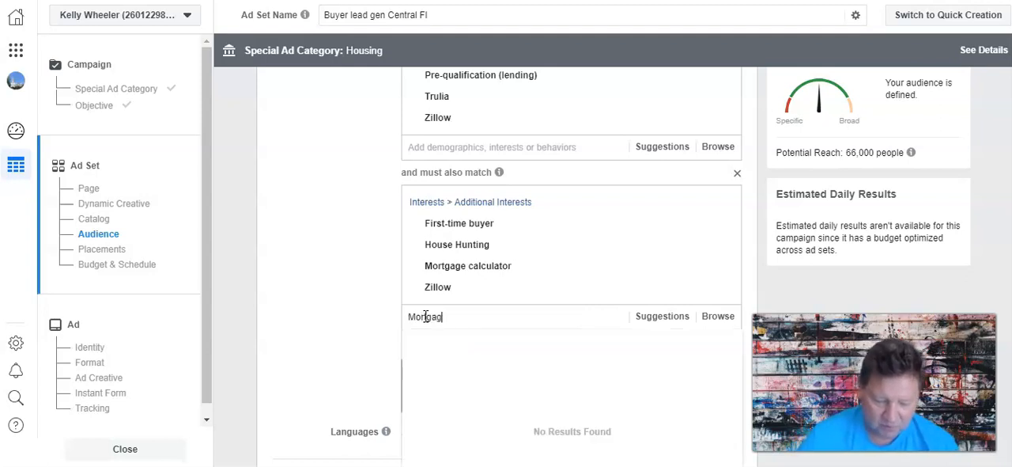
type("ed")
left_click(449, 340)
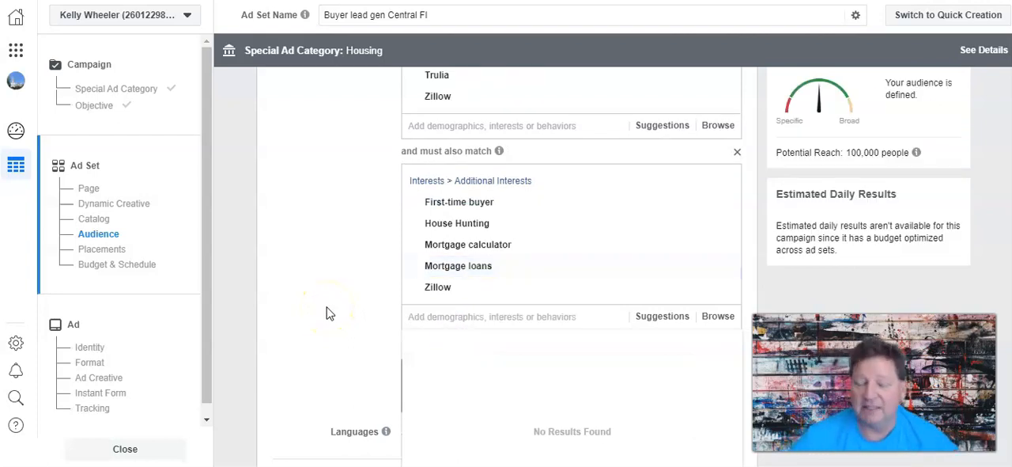
Switch the ad set from automatic to Manual Placements.
scroll(330, 312, "down", 5)
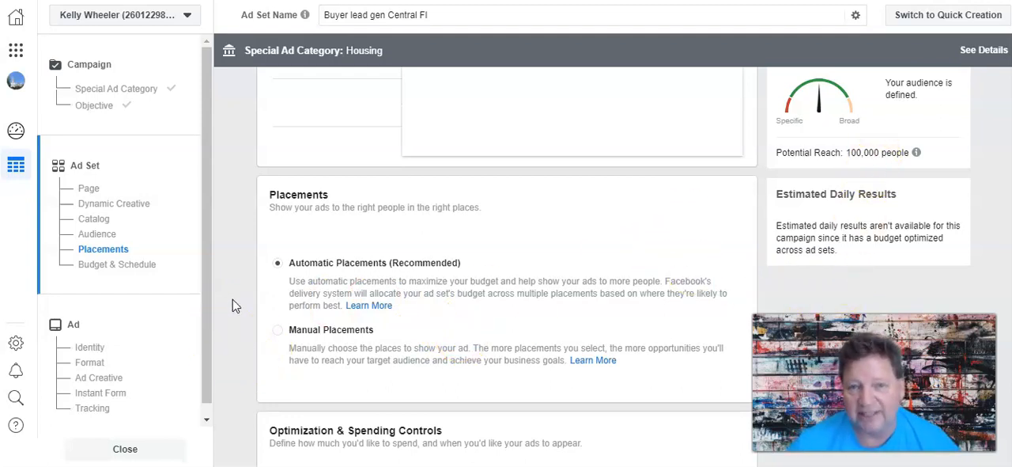
scroll(232, 299, "down", 1)
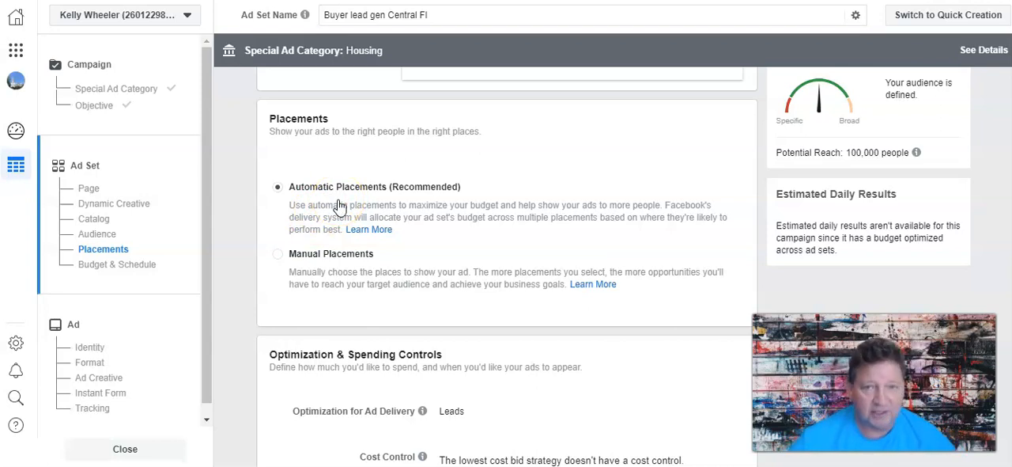
left_click(281, 257)
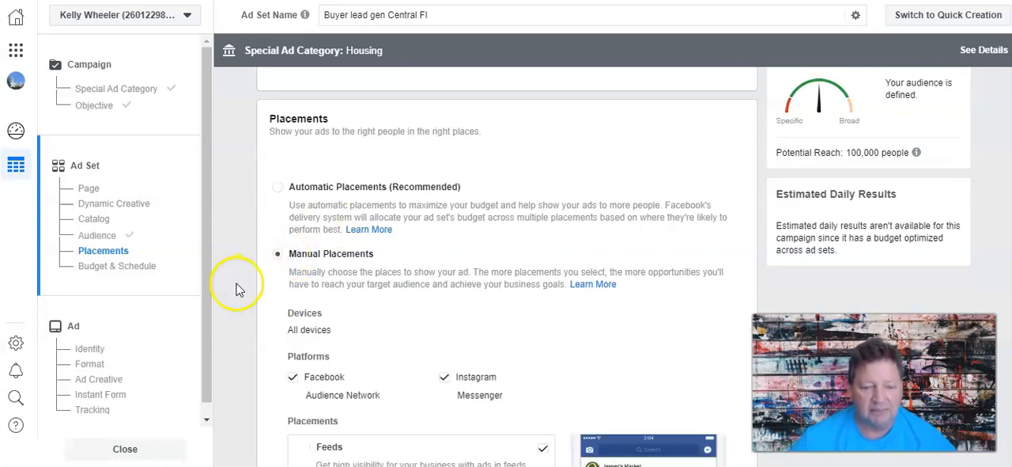
Exclude the Facebook Stories, Instagram Stories and In-Stream placements from the ad set.
scroll(261, 277, "down", 2)
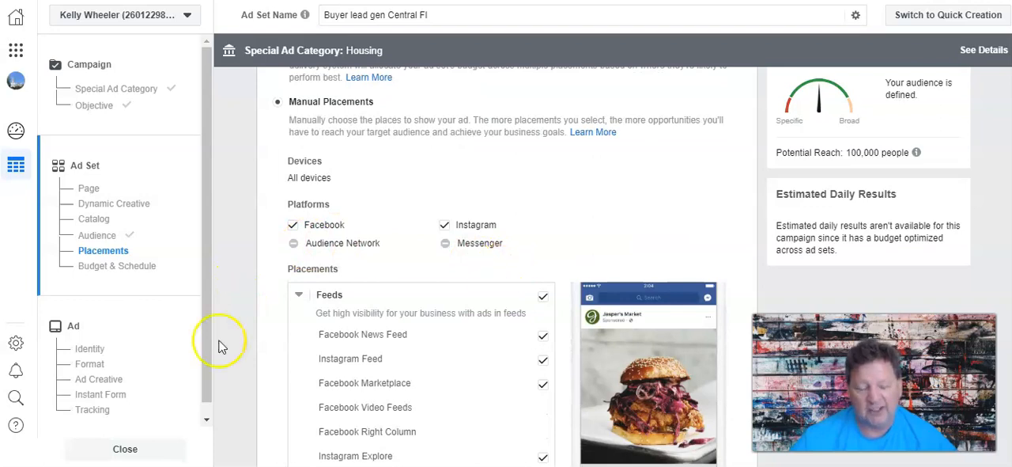
left_click_drag(209, 308, 211, 309)
scroll(212, 314, "down", 1)
scroll(269, 254, "down", 2)
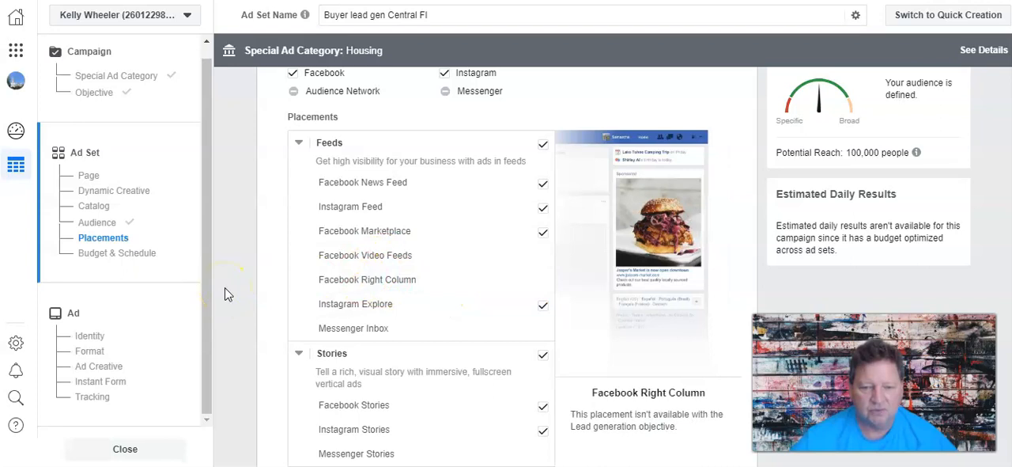
scroll(227, 294, "down", 2)
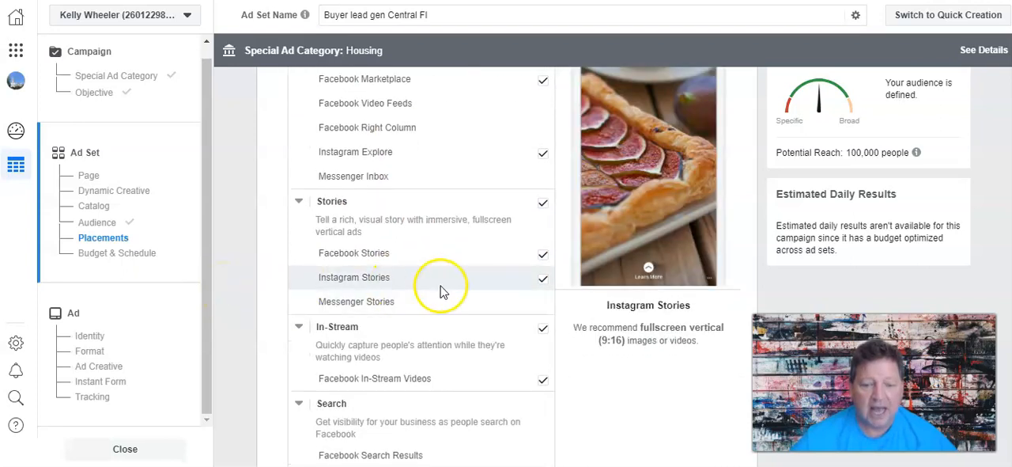
left_click(544, 258)
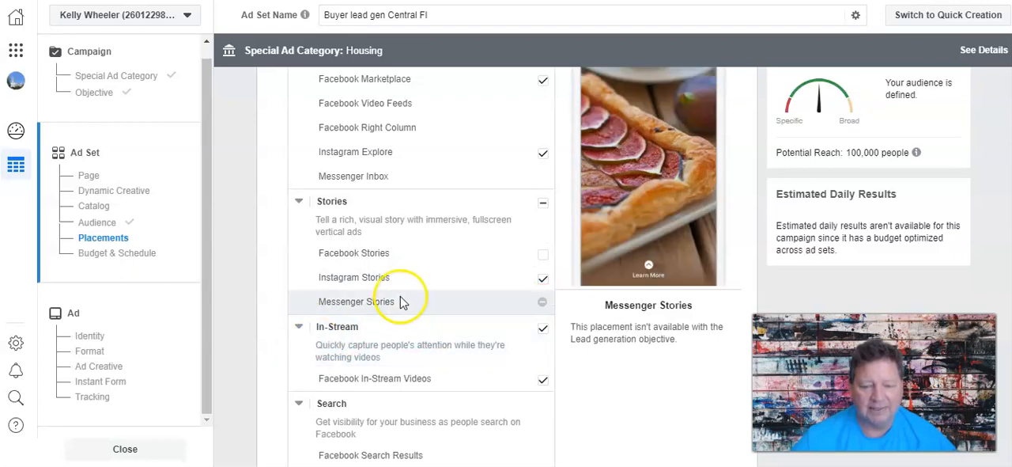
left_click(544, 281)
left_click(542, 327)
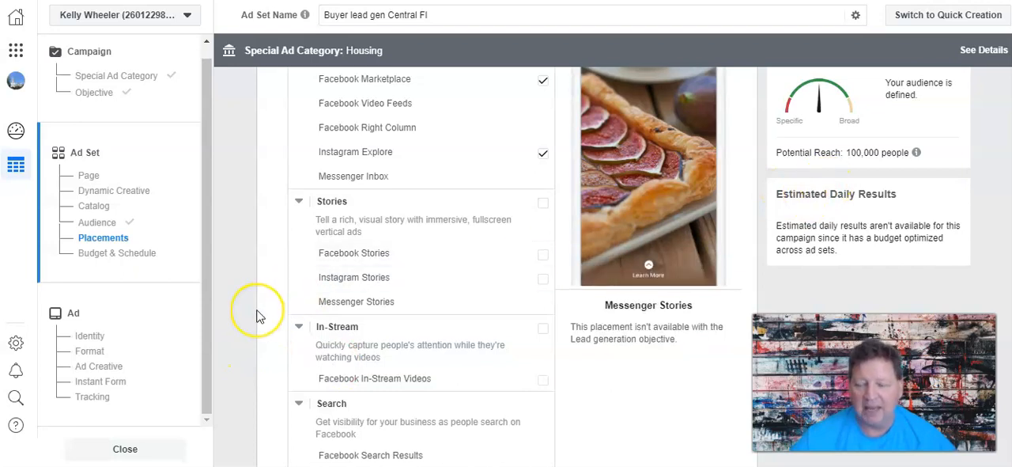
scroll(256, 316, "up", 2)
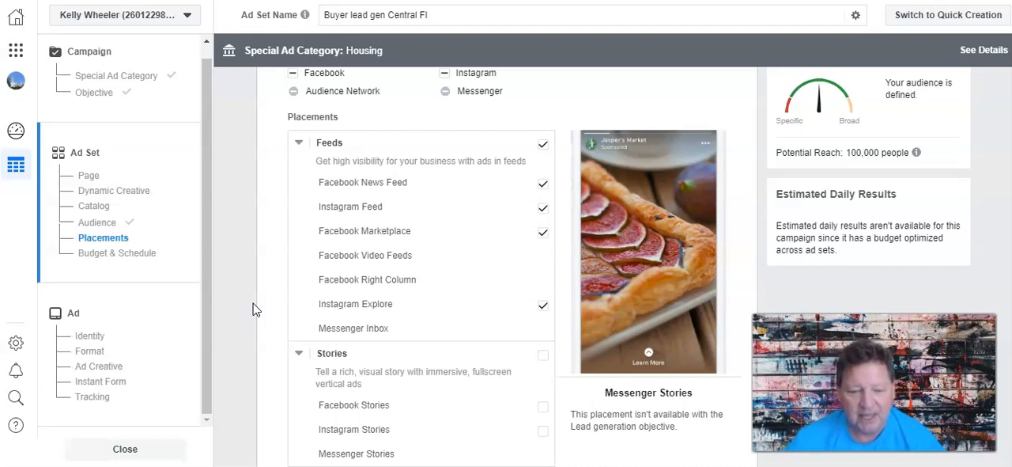
Leave the optimization and continuous schedule settings as they are and proceed to the ad setup.
scroll(253, 309, "down", 8)
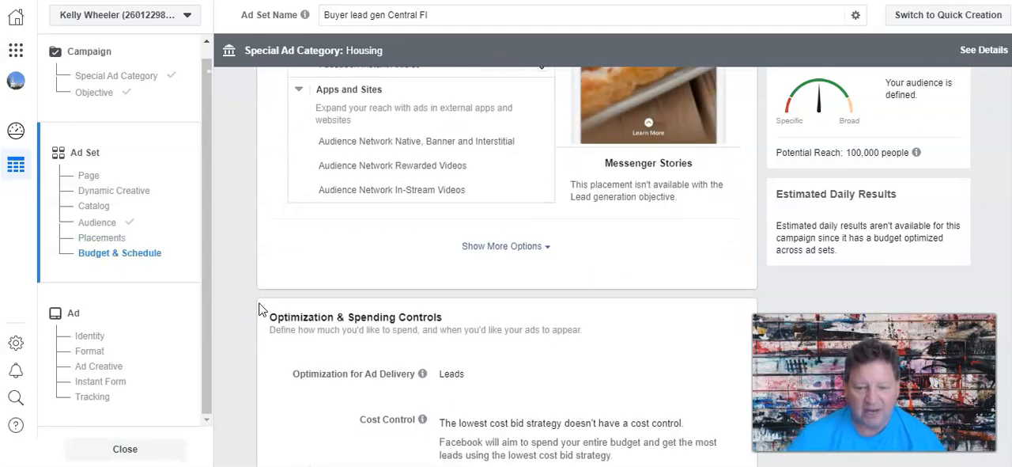
scroll(261, 310, "down", 3)
mouse_move(424, 158)
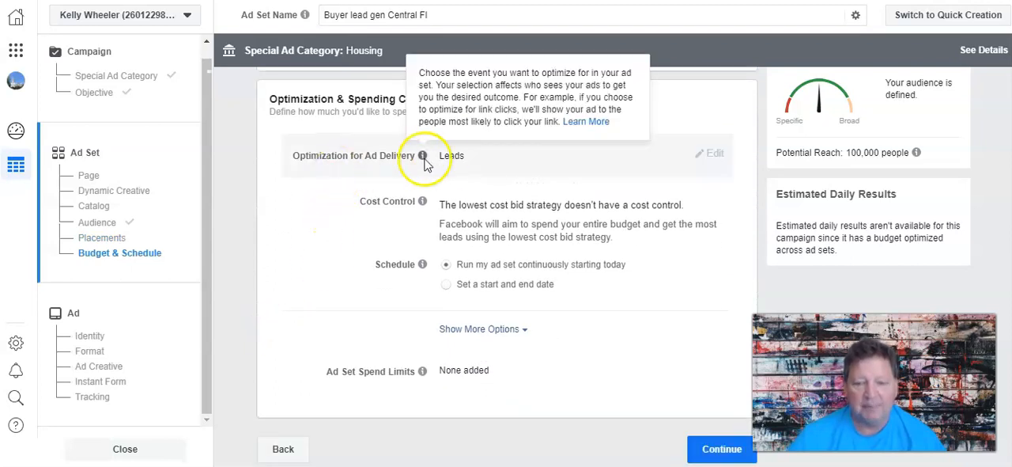
left_click(332, 283)
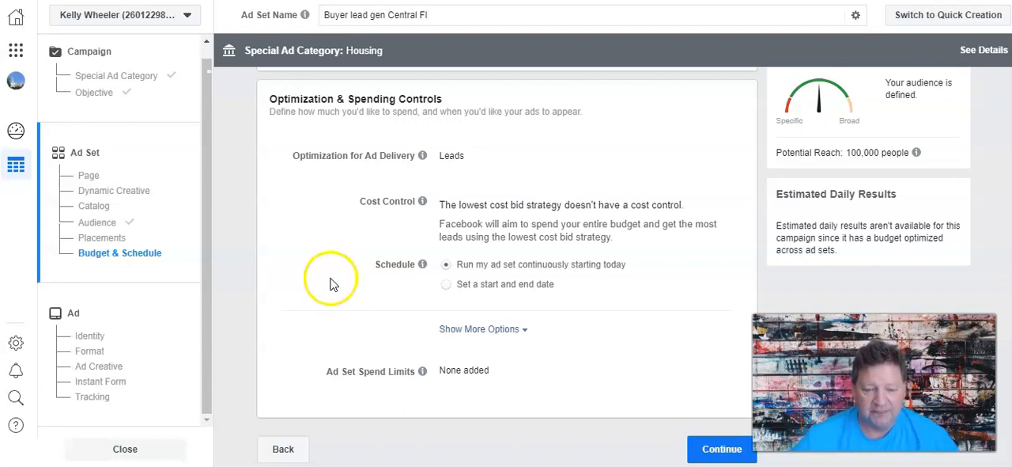
left_click(722, 448)
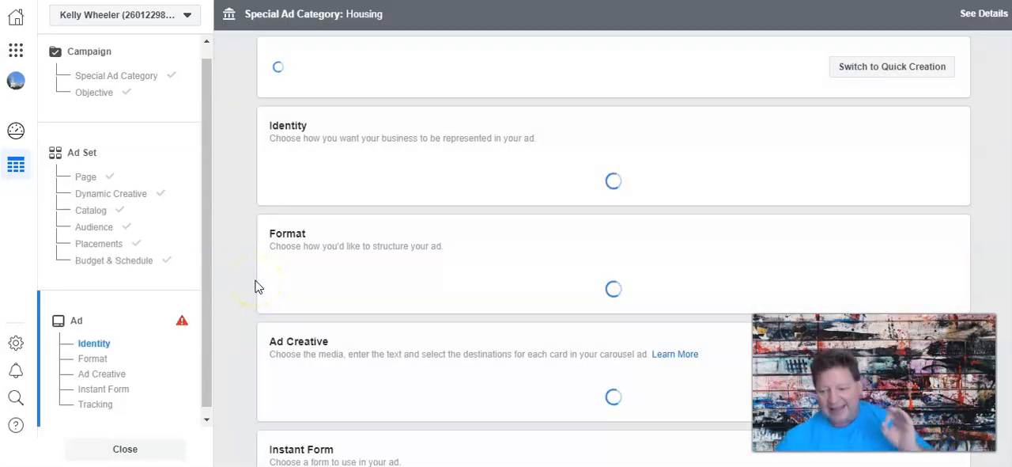
left_click(223, 291)
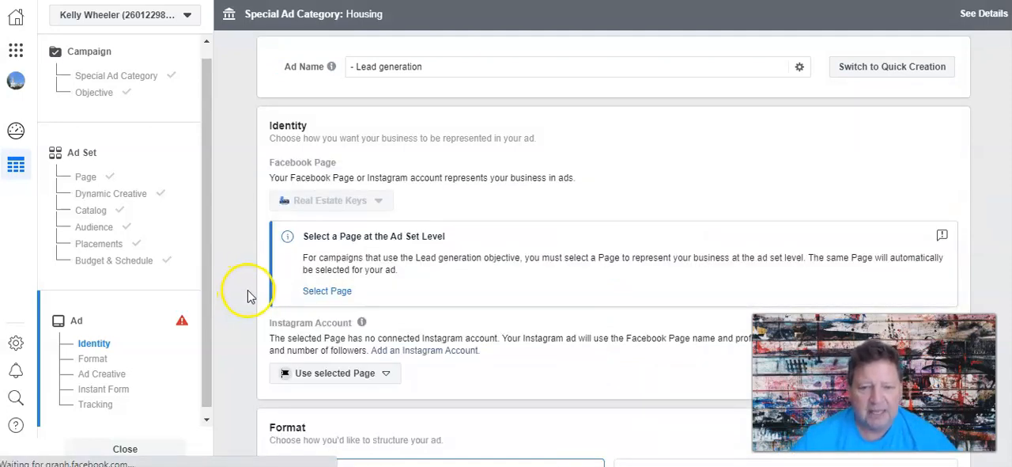
Name the ad "Clermont buyers".
left_click_drag(419, 67, 348, 65)
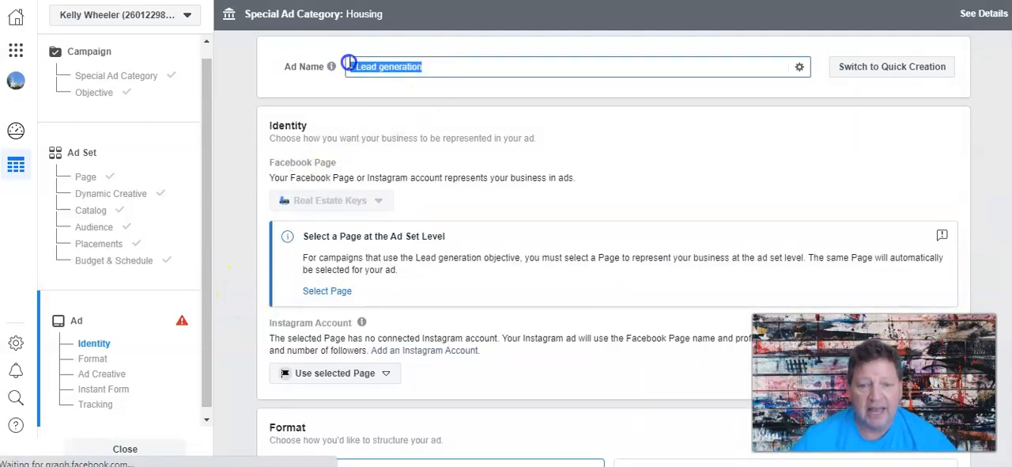
type("Clermont buyers")
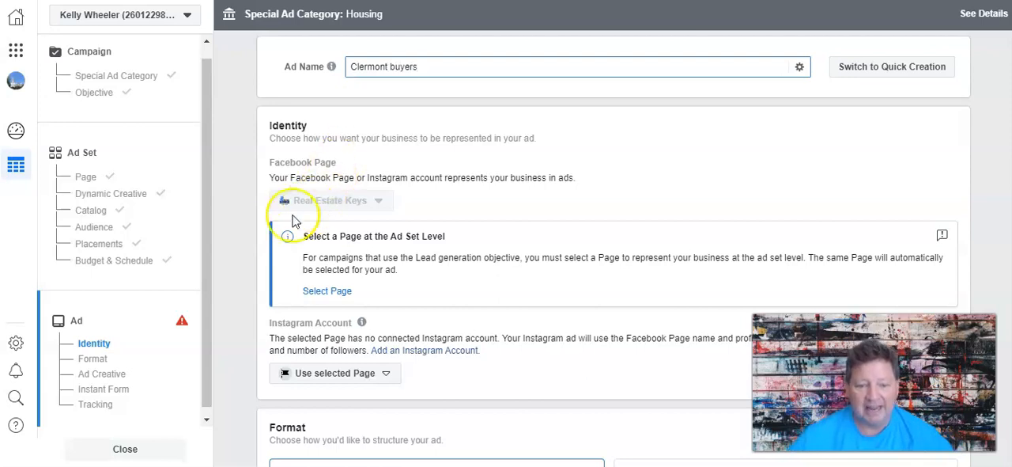
scroll(259, 237, "down", 3)
scroll(260, 238, "up", 2)
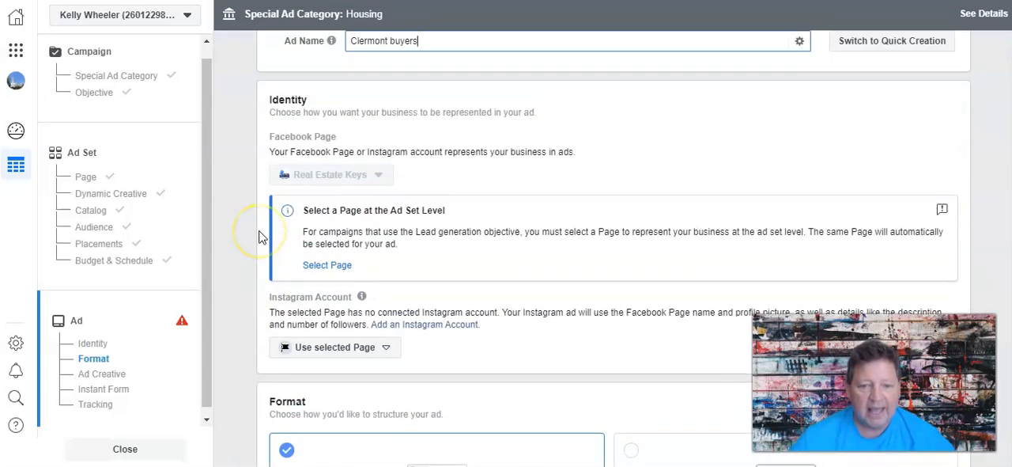
left_click(226, 214)
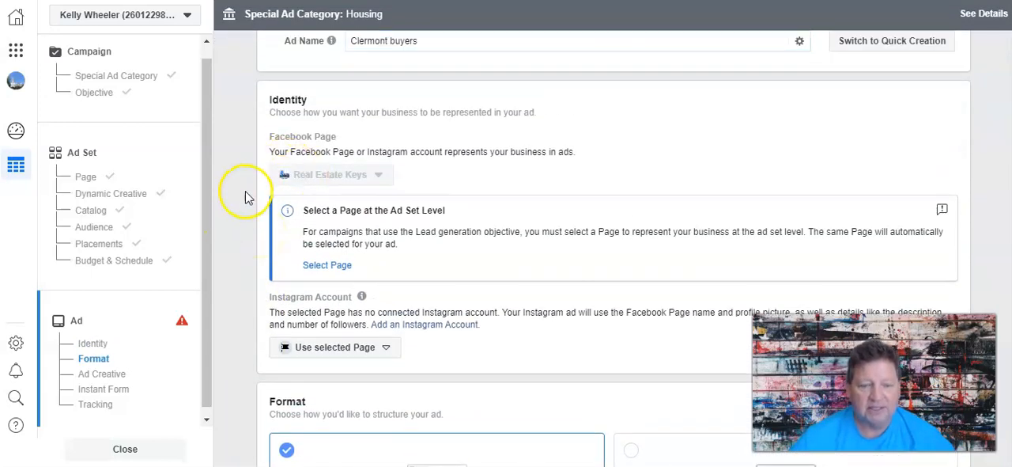
Keep the Carousel format and add two more cards so that the carousel has five.
scroll(244, 198, "down", 5)
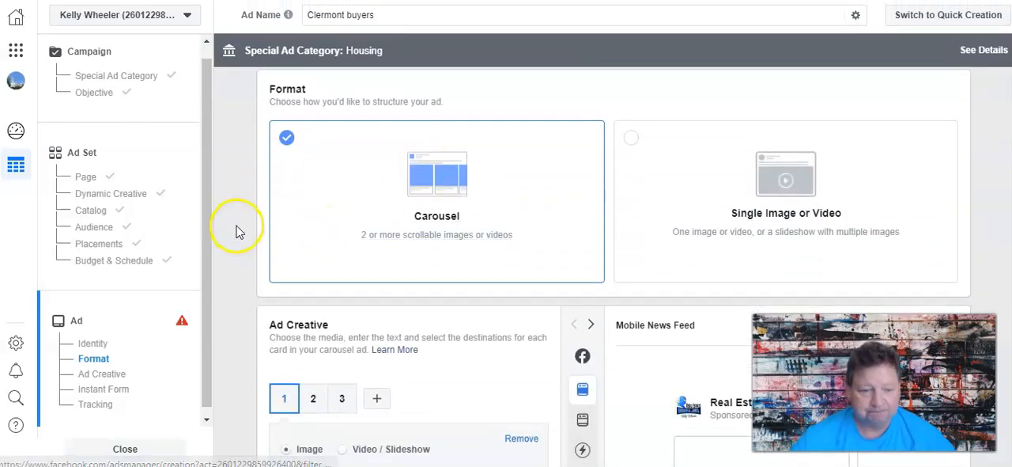
scroll(236, 231, "down", 2)
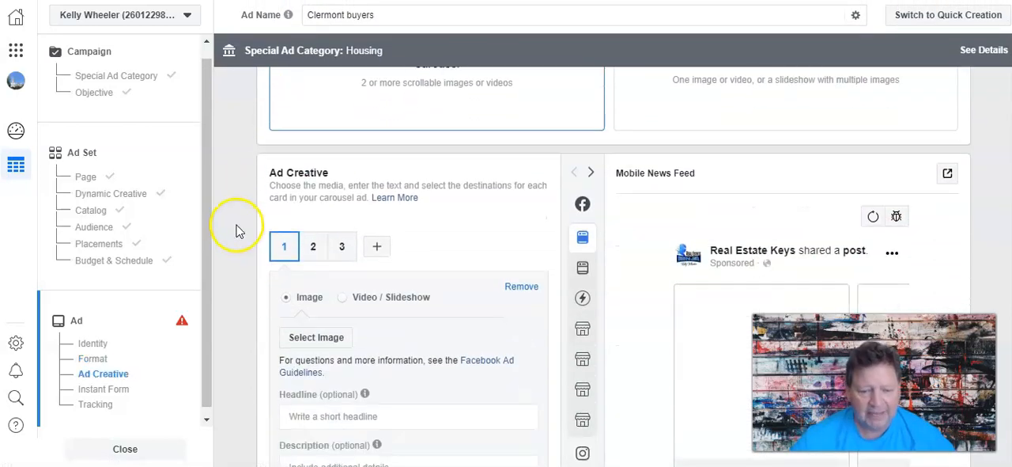
left_click(379, 250)
left_click(408, 247)
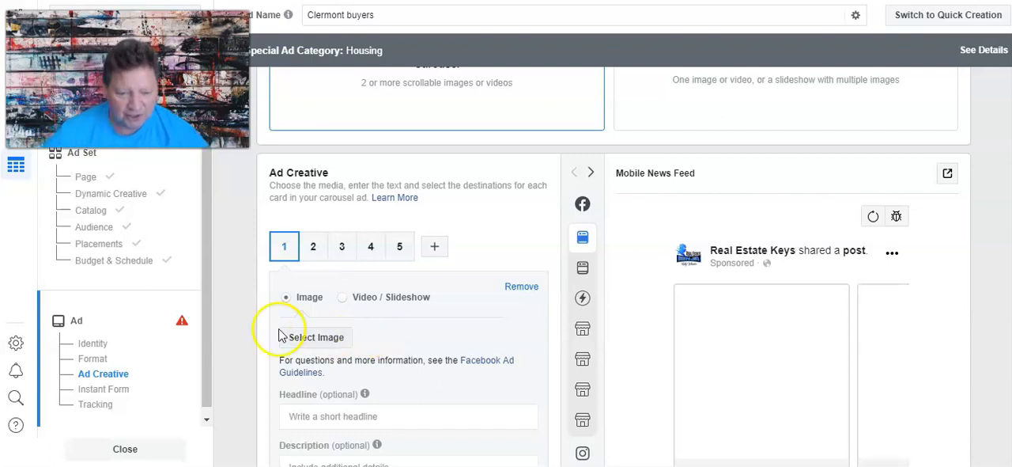
Set the image of the first carousel card to house 8.jpg.
scroll(237, 323, "down", 1)
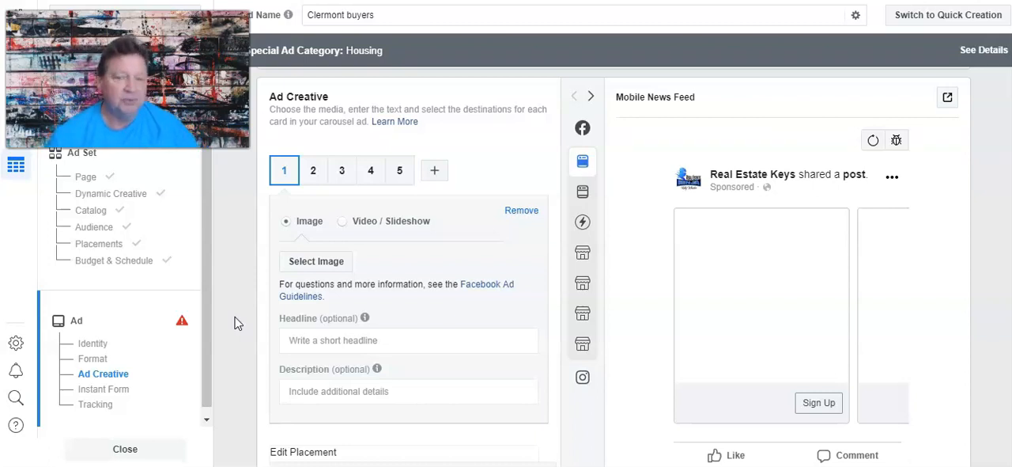
left_click(304, 261)
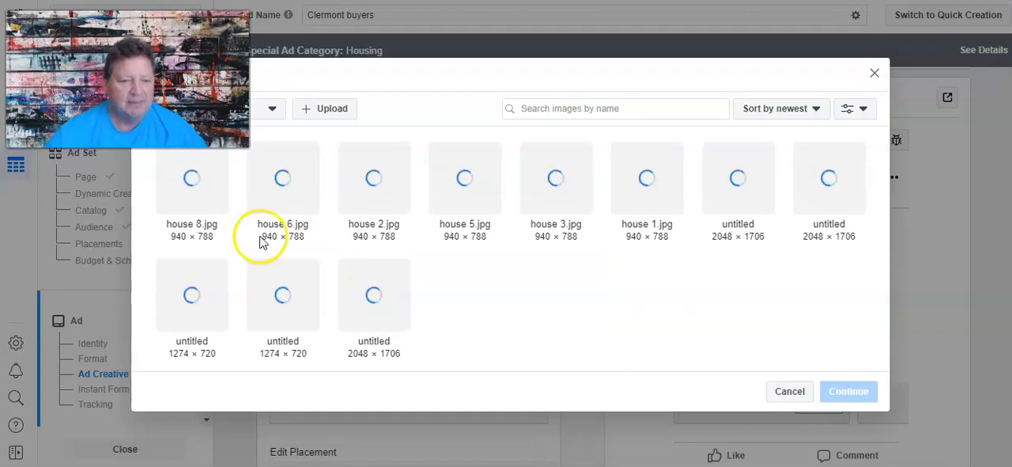
left_click(176, 168)
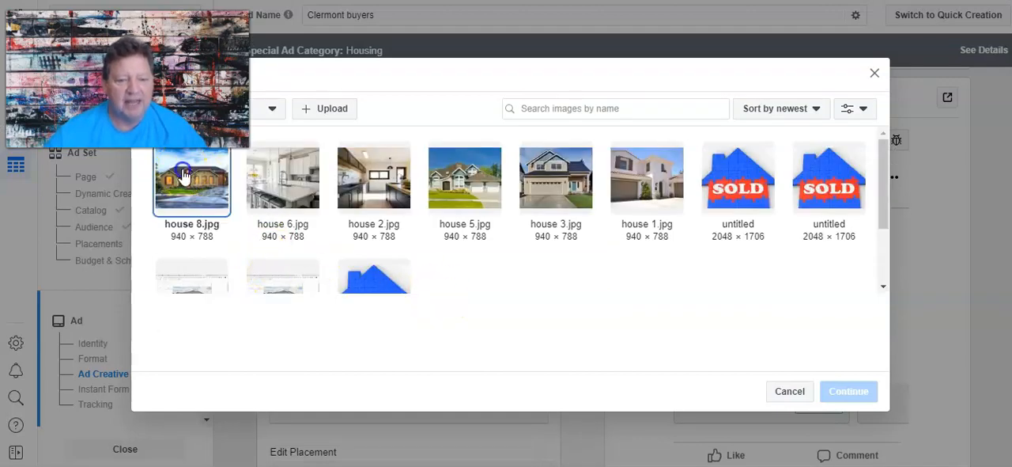
left_click(843, 389)
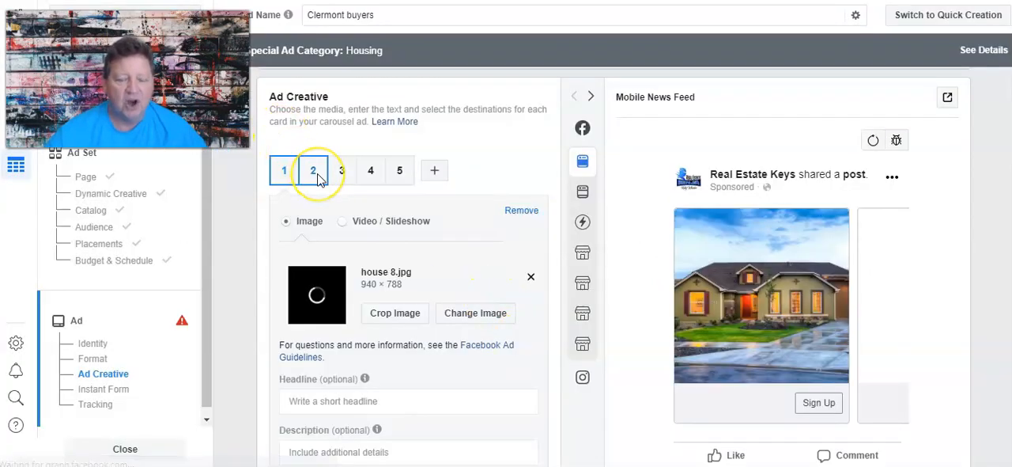
Set the image of the second carousel card to house 5.jpg.
left_click(318, 179)
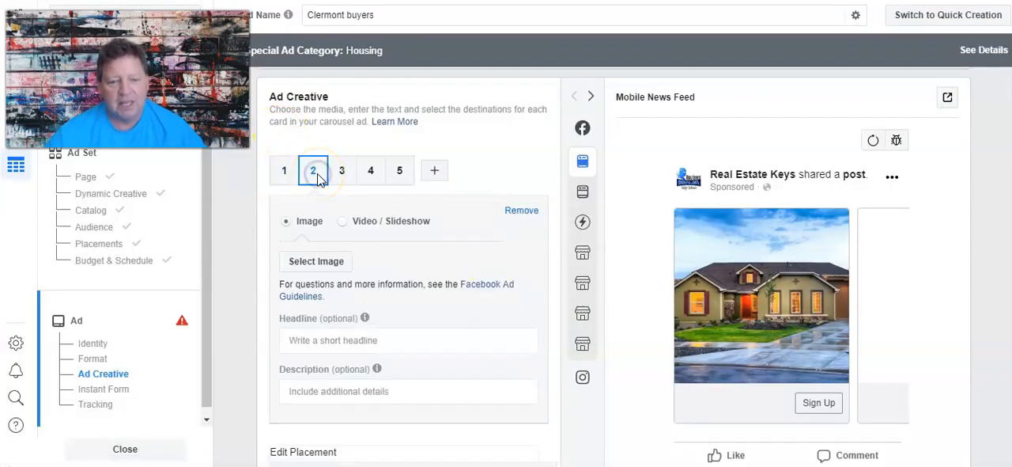
left_click(333, 263)
left_click(455, 178)
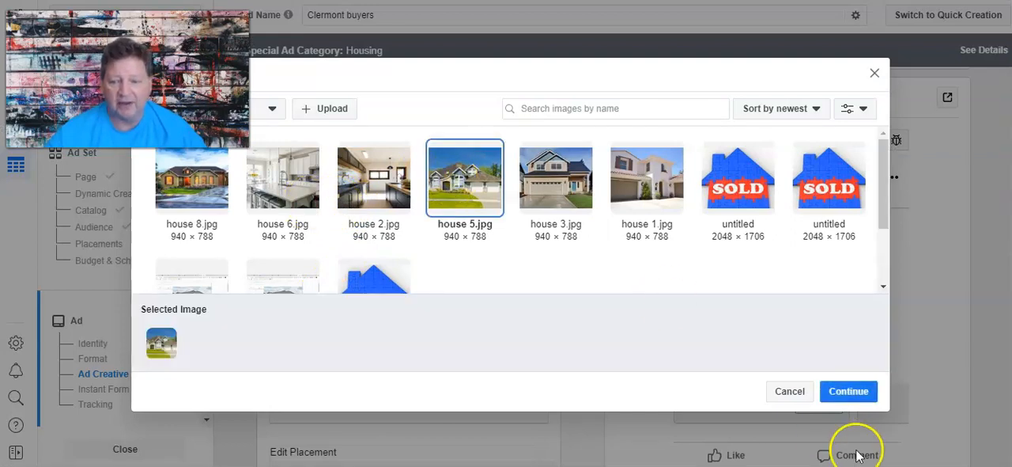
left_click(841, 393)
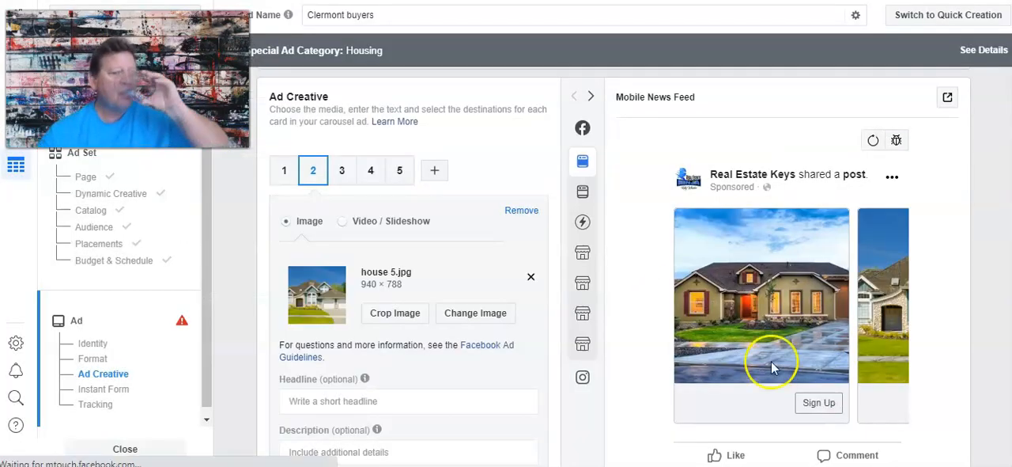
Set the image of the third carousel card to house 3.jpg.
left_click(342, 170)
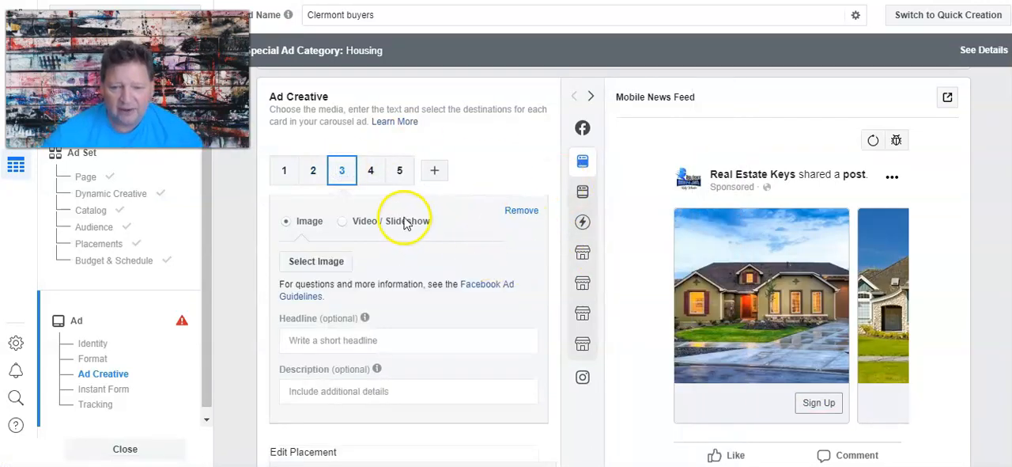
left_click(312, 258)
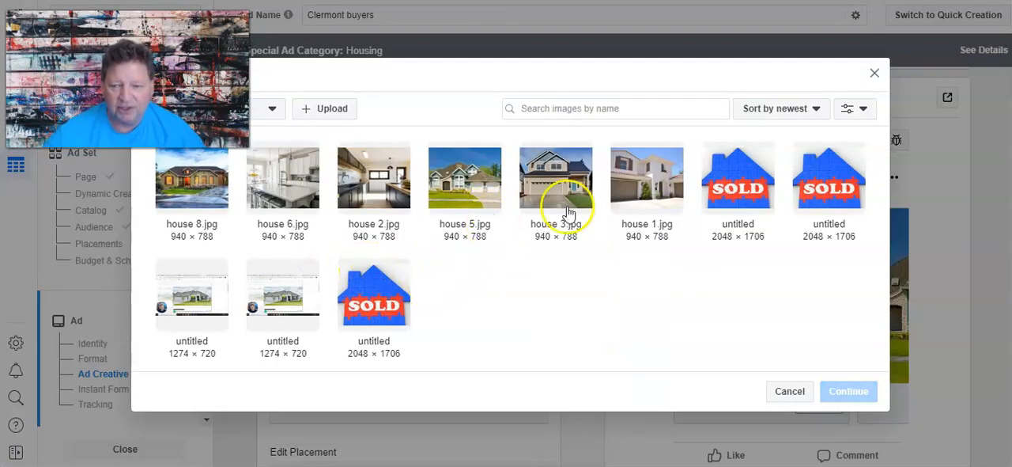
left_click(564, 196)
left_click(842, 390)
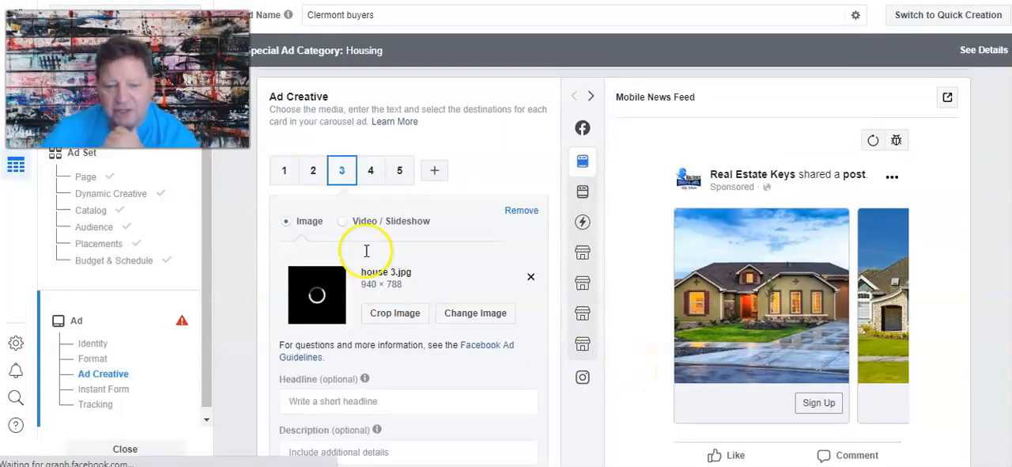
Set the image of the fourth carousel card to house 6.jpg.
left_click(371, 173)
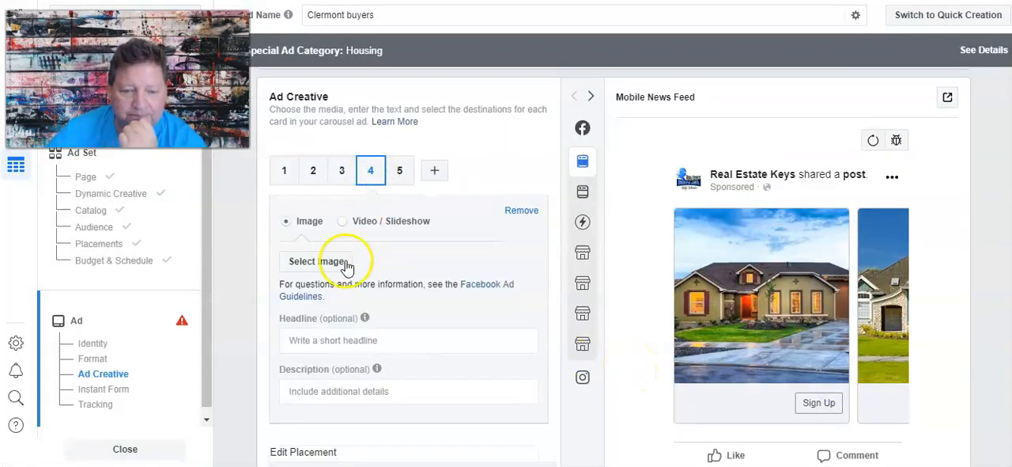
left_click(332, 266)
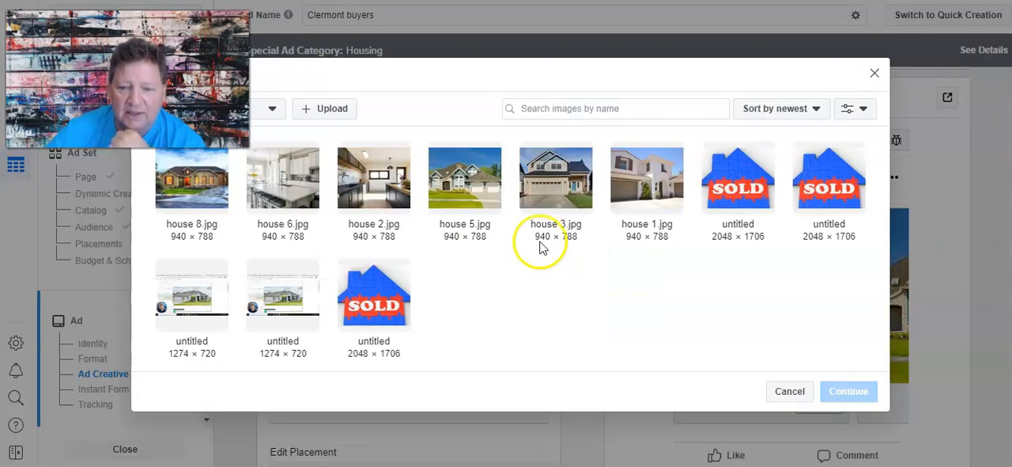
left_click(293, 190)
left_click(846, 390)
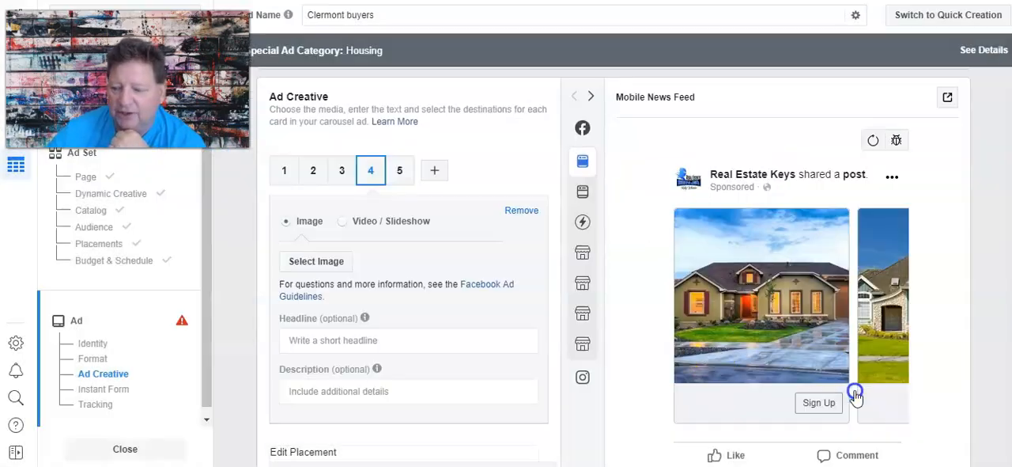
Set the image of the fifth carousel card to house 2.jpg.
left_click(403, 175)
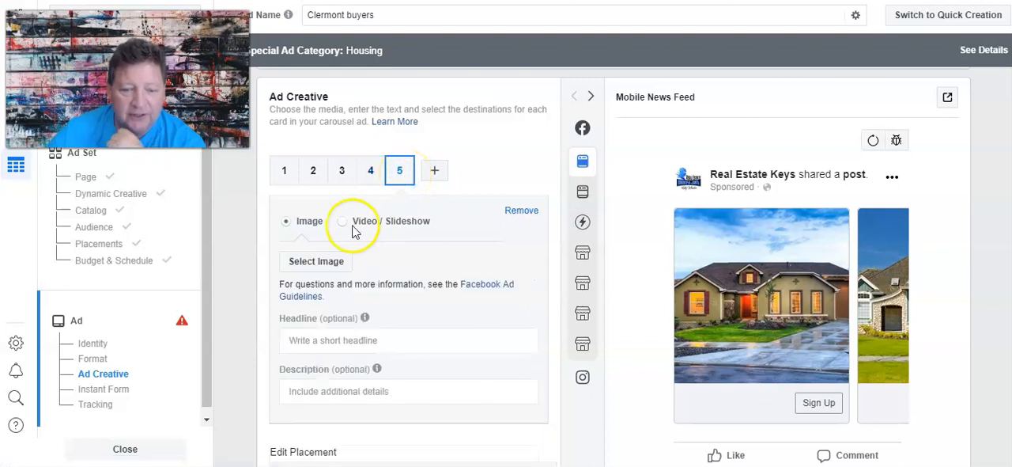
left_click(310, 262)
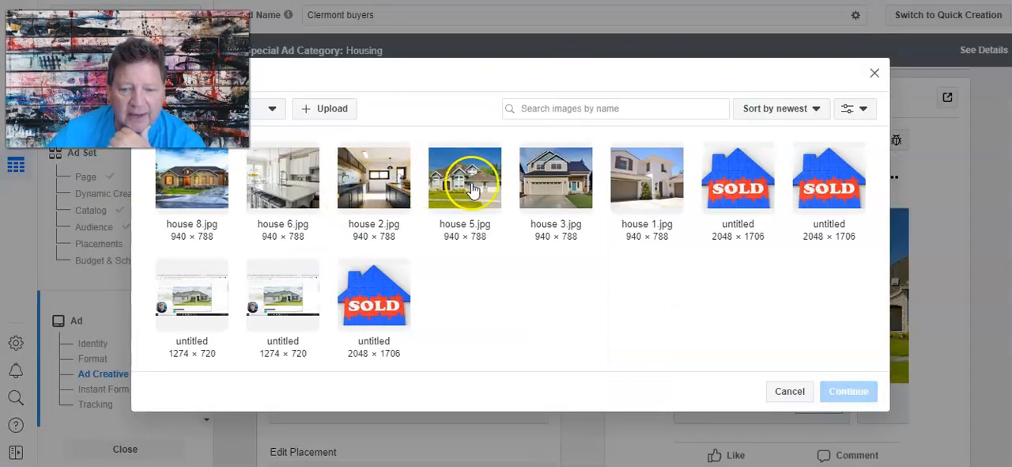
left_click(388, 196)
left_click(846, 396)
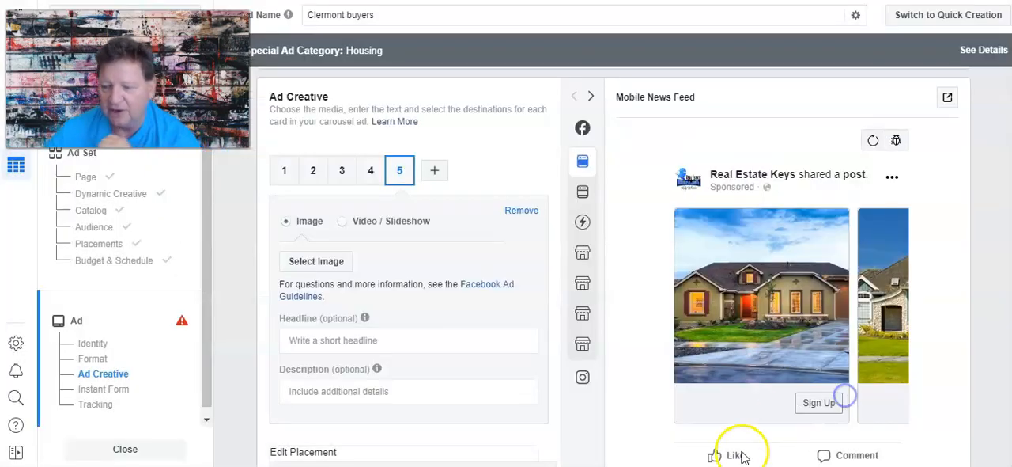
Preview the ad in the Desktop News Feed placement and browse through all its carousel cards.
mouse_move(586, 162)
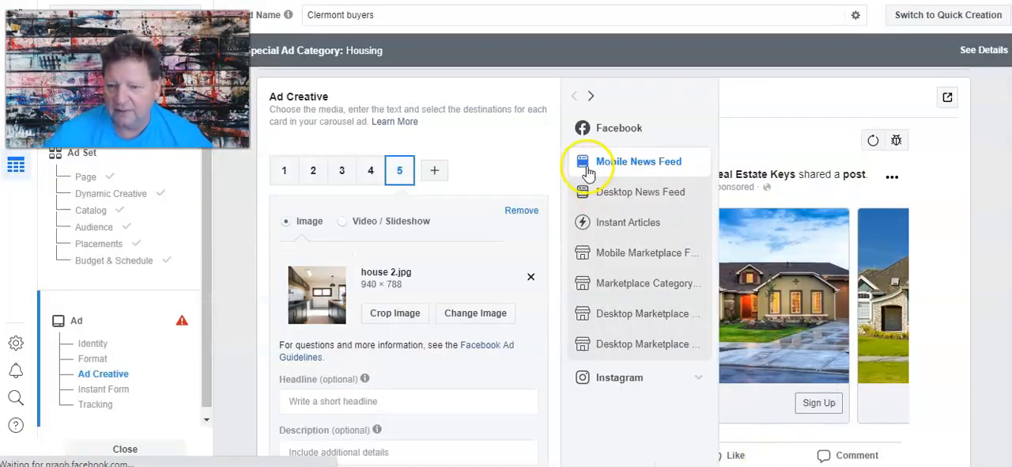
left_click(583, 195)
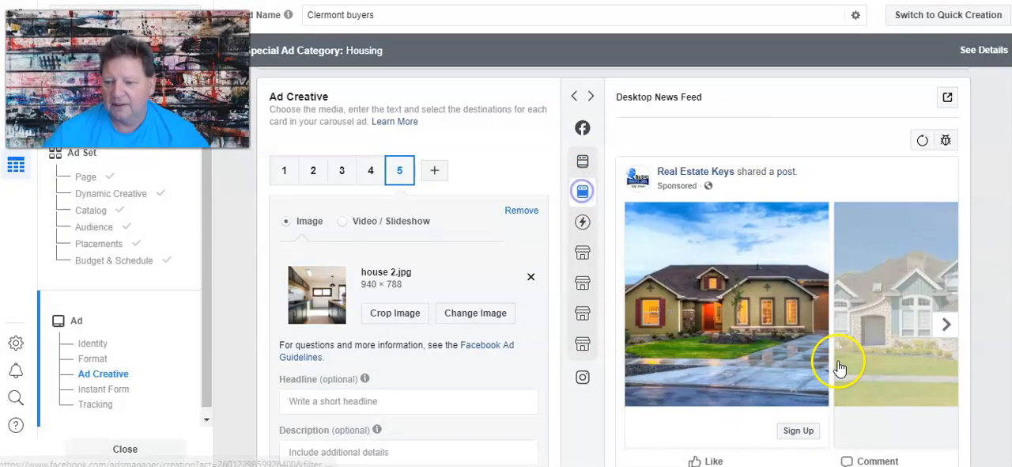
left_click(948, 330)
left_click(948, 331)
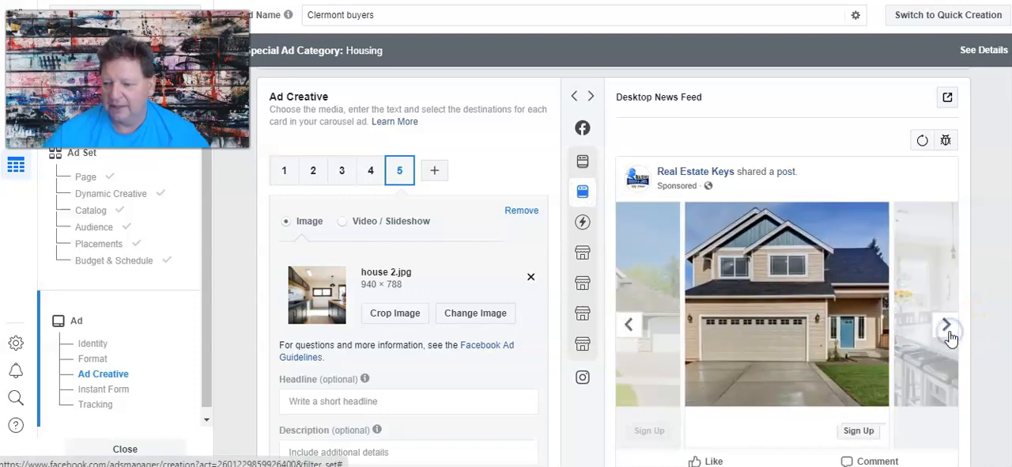
left_click(948, 330)
left_click(948, 331)
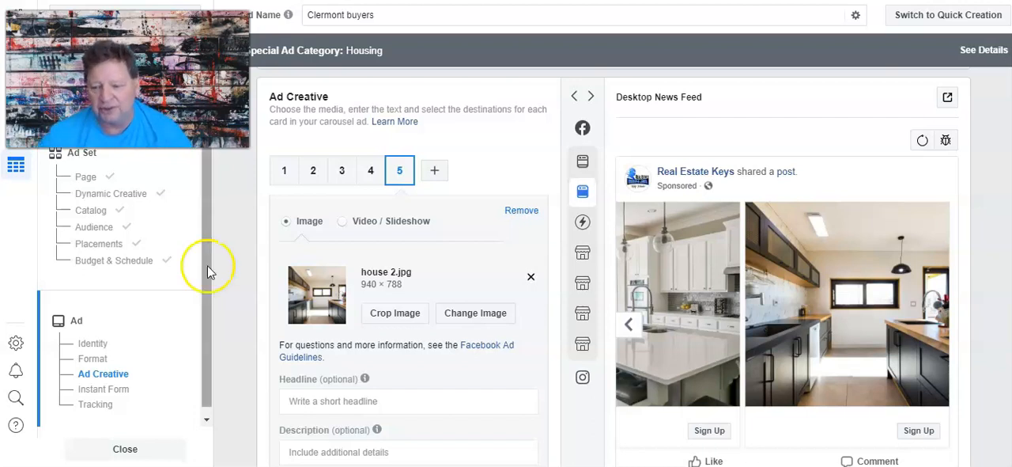
left_click(630, 326)
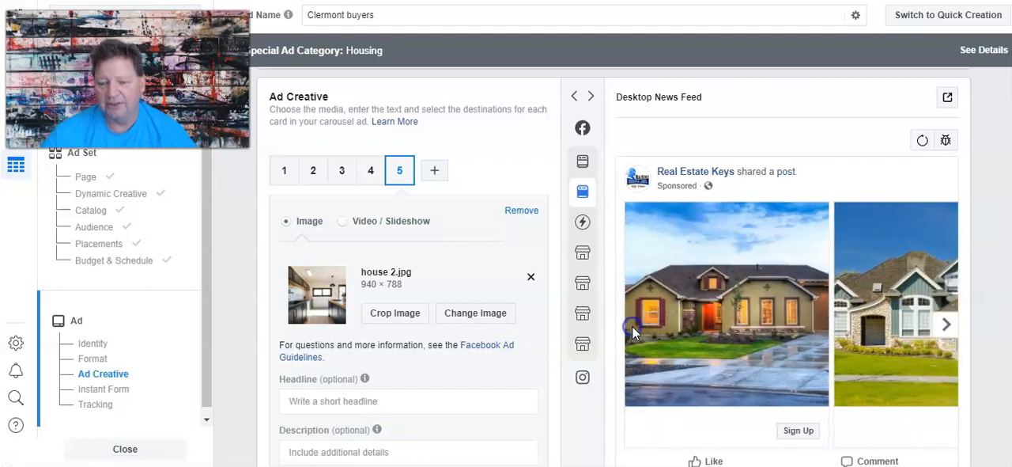
Copy the ad text from "ATTENTION LOCAL HOME BUYERS!!" through "Click Learn More" in the Word document into the ad's Primary Text.
scroll(229, 273, "down", 2)
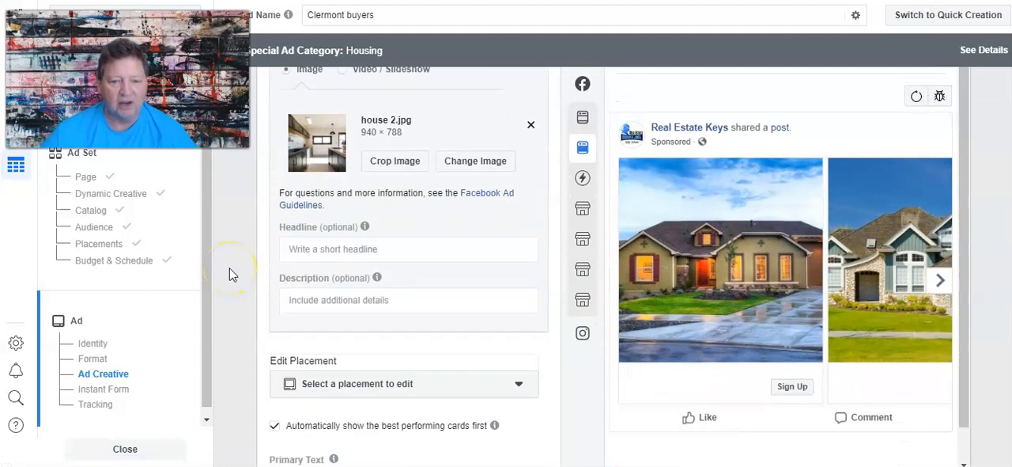
scroll(229, 273, "down", 1)
scroll(229, 272, "down", 2)
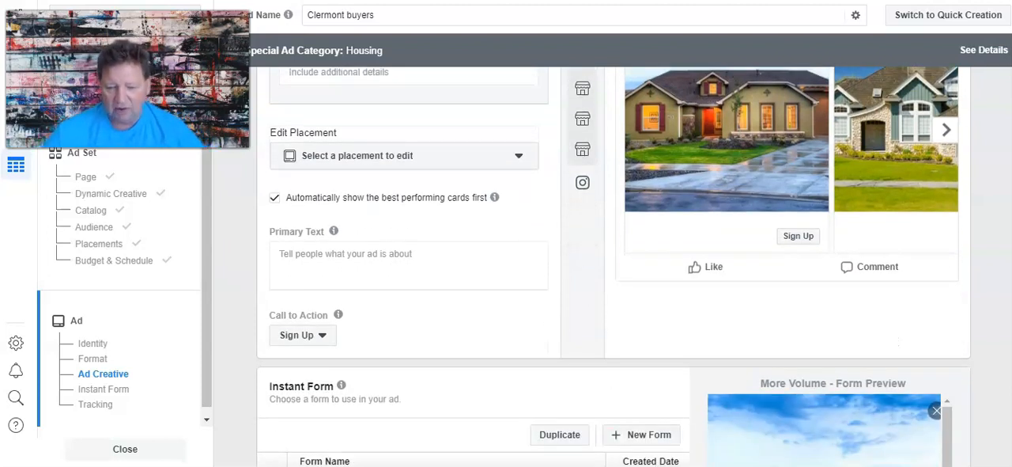
left_click(532, 465)
scroll(538, 355, "up", 7)
scroll(536, 348, "up", 4)
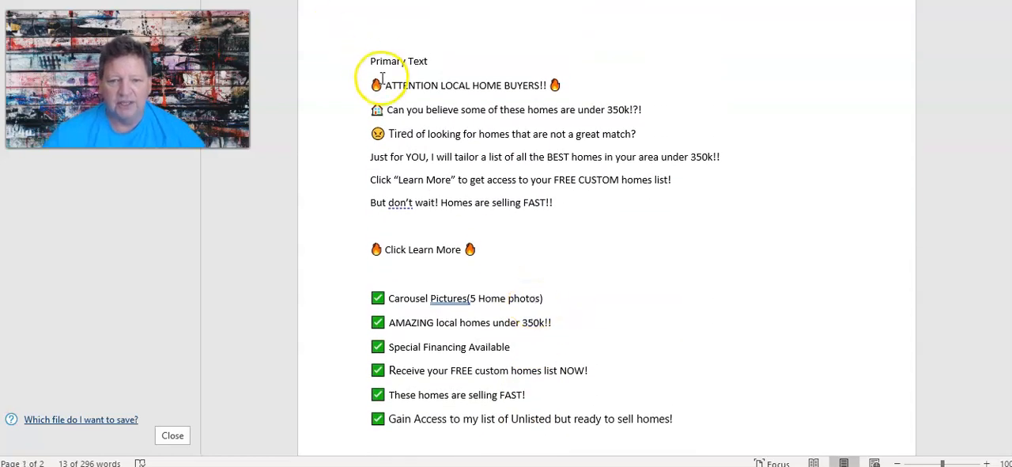
left_click_drag(373, 85, 498, 246)
right_click(476, 170)
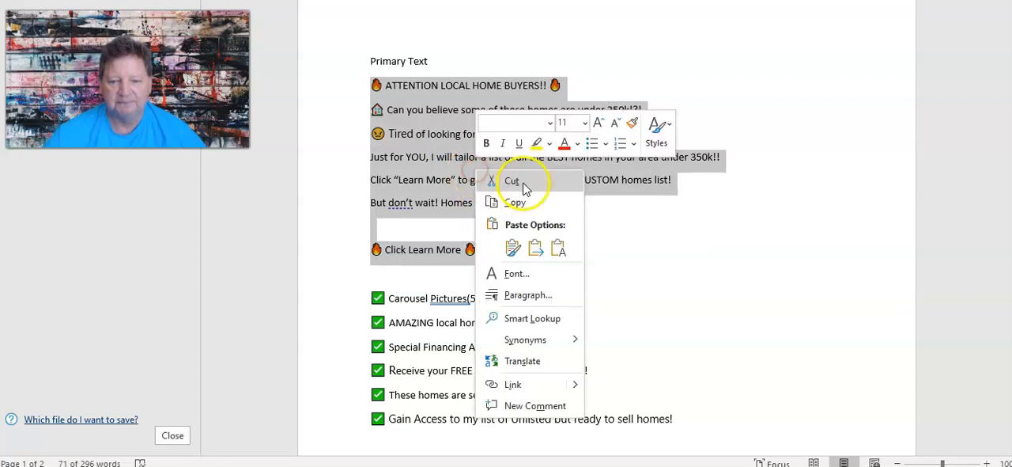
left_click(510, 203)
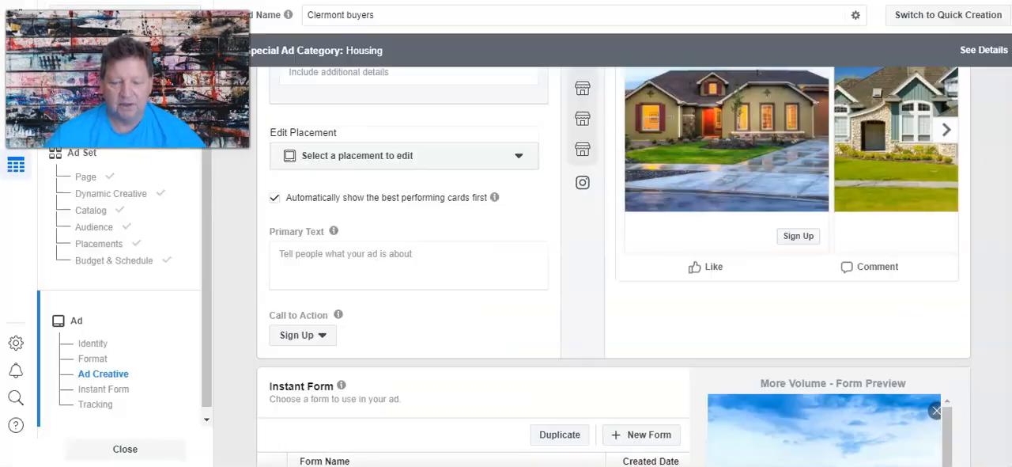
right_click(298, 261)
left_click(332, 139)
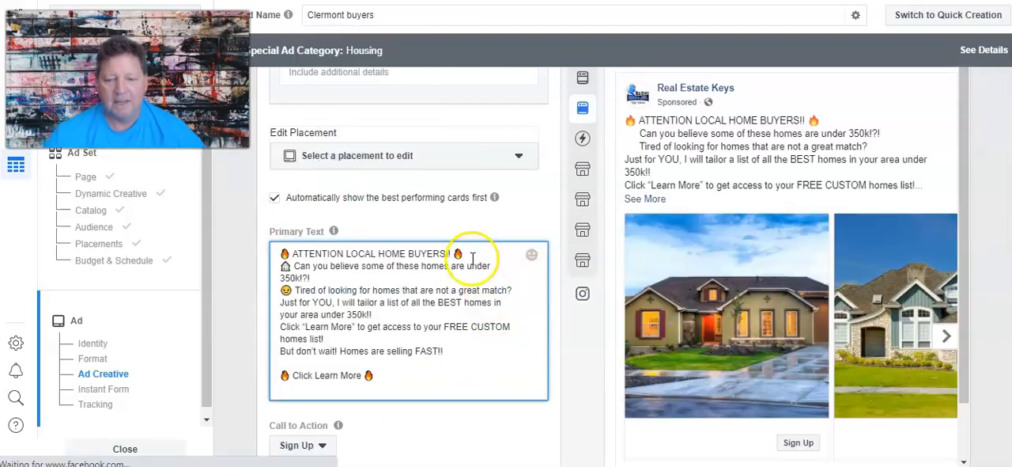
Add blank lines in the primary text after "HOME BUYERS!!", "under 350k!?!", "your area under 350k!!" and "homes list!".
left_click(472, 254)
key("Return")
left_click(313, 289)
key("Return")
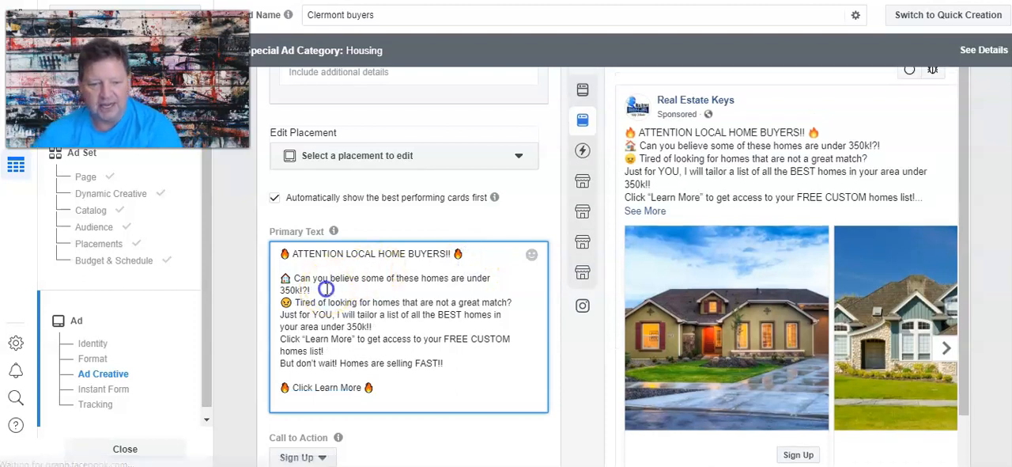
left_click(378, 340)
key("Return")
left_click(342, 376)
key("Return")
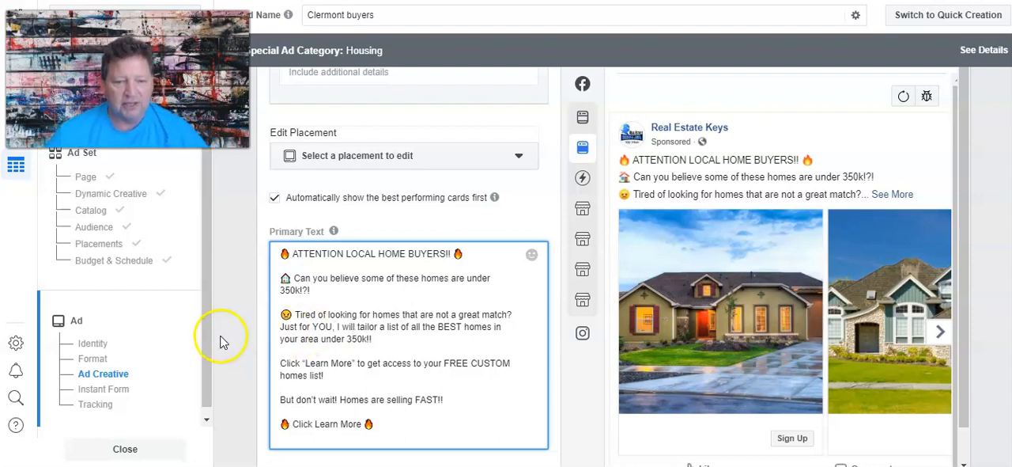
Copy the checkmarked line "AMAZING local homes under 350k!!" from the Word document into the fifth carousel card's headline.
scroll(224, 341, "up", 2)
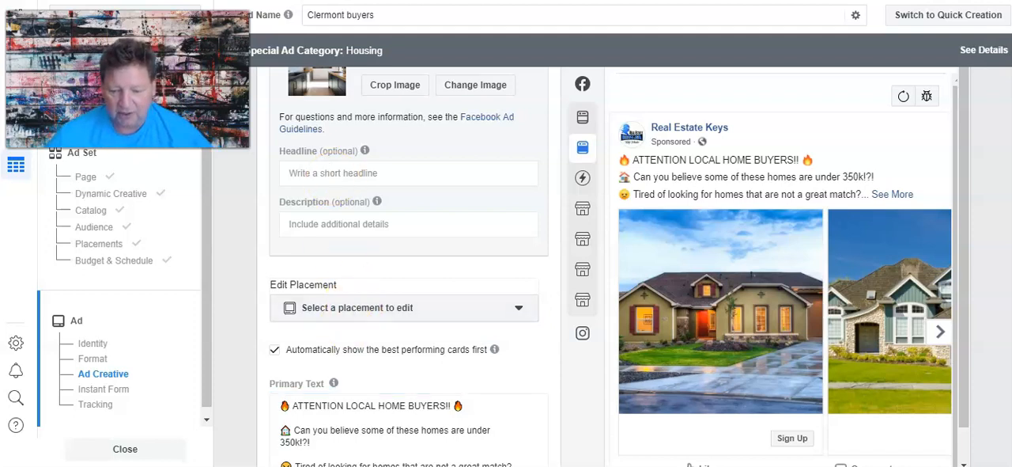
key("alt+Tab")
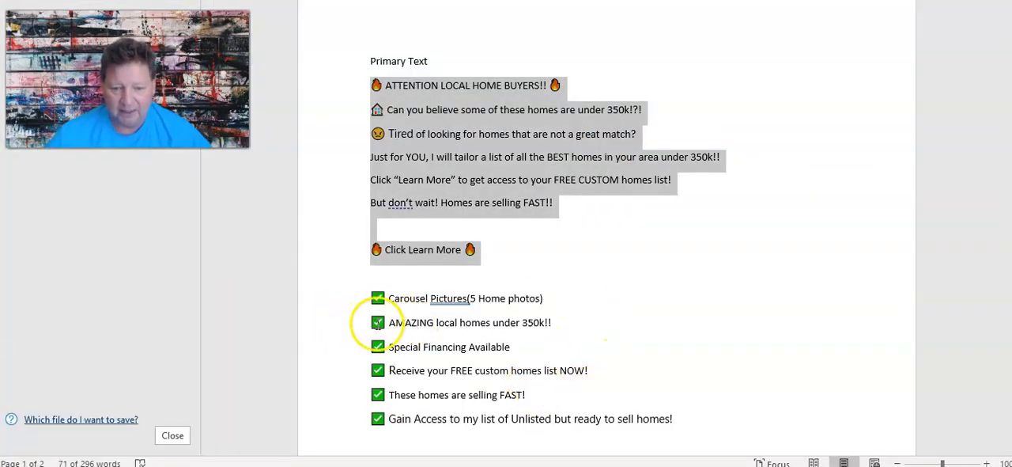
left_click_drag(376, 326, 448, 328)
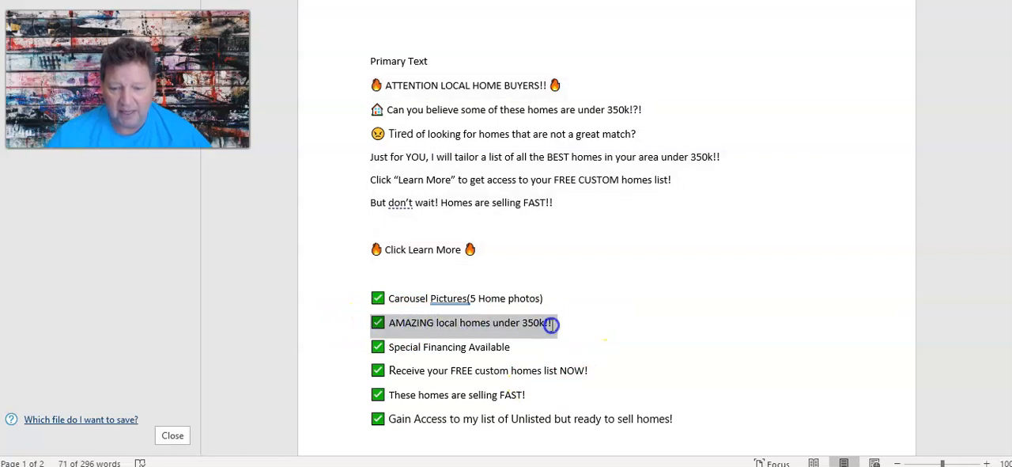
right_click(551, 325)
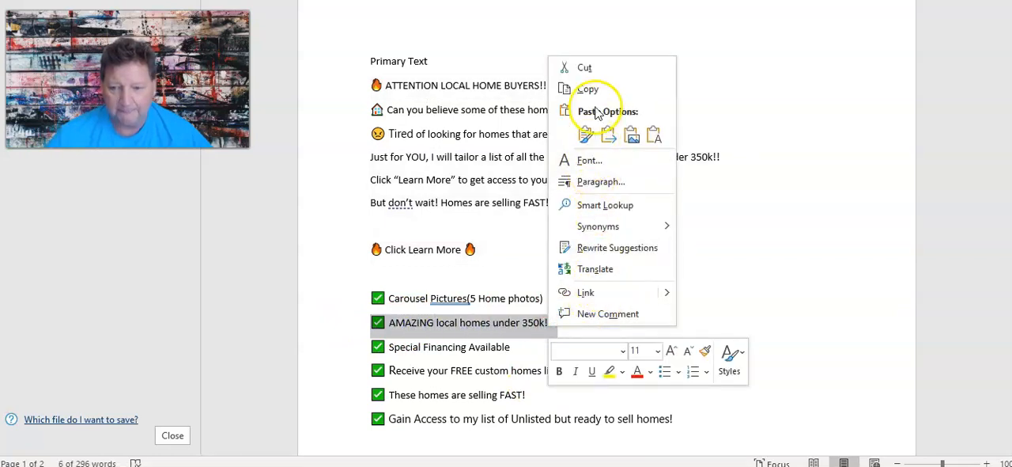
left_click(594, 89)
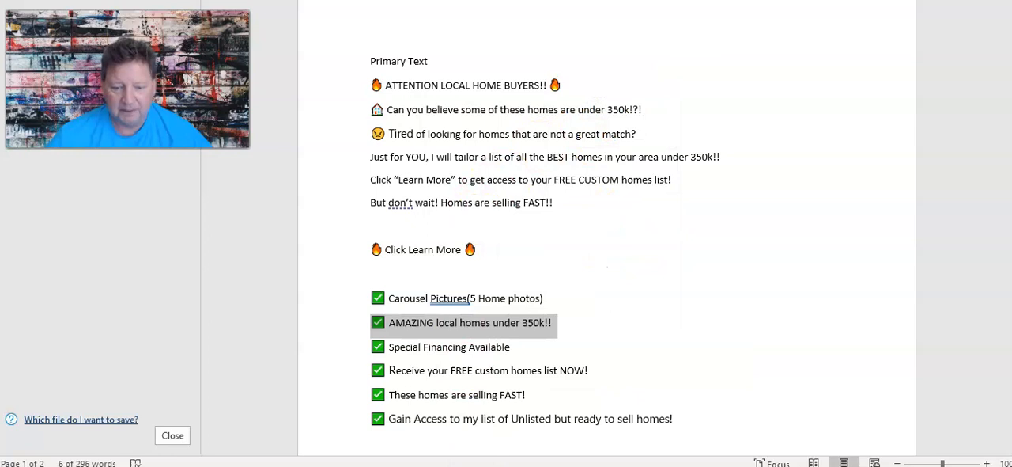
key("alt+Tab")
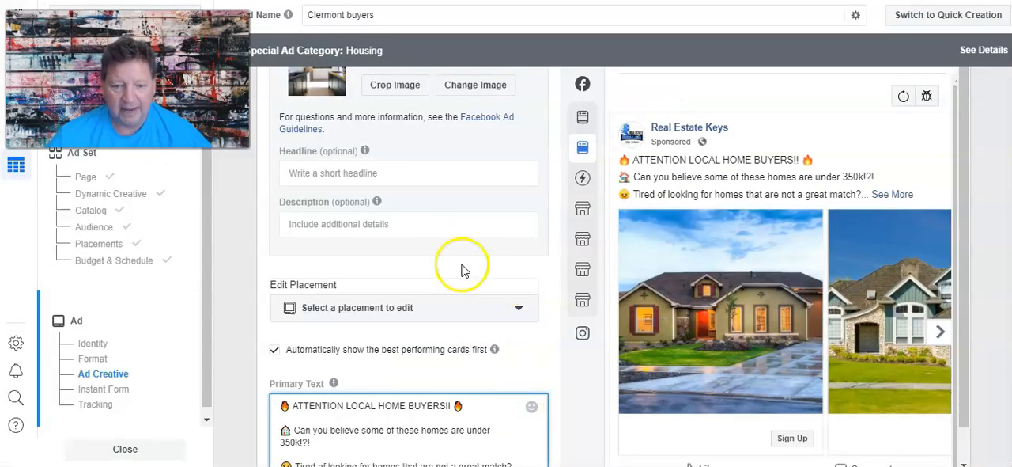
right_click(303, 172)
left_click(368, 228)
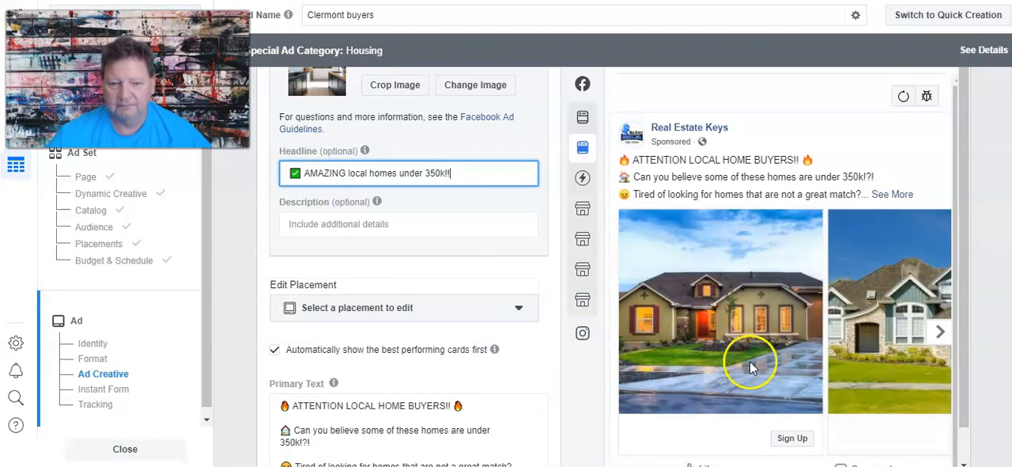
left_click(507, 198)
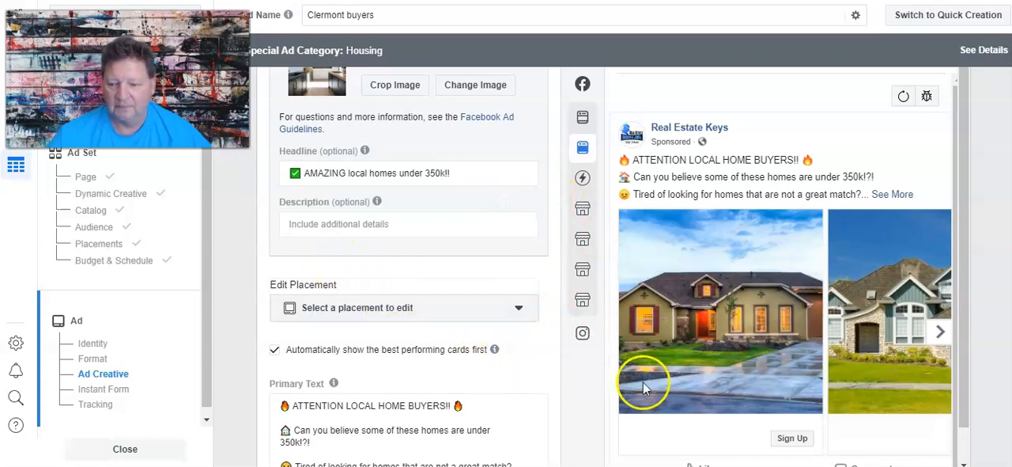
Set the ad's call to action to Learn More.
scroll(673, 427, "down", 3)
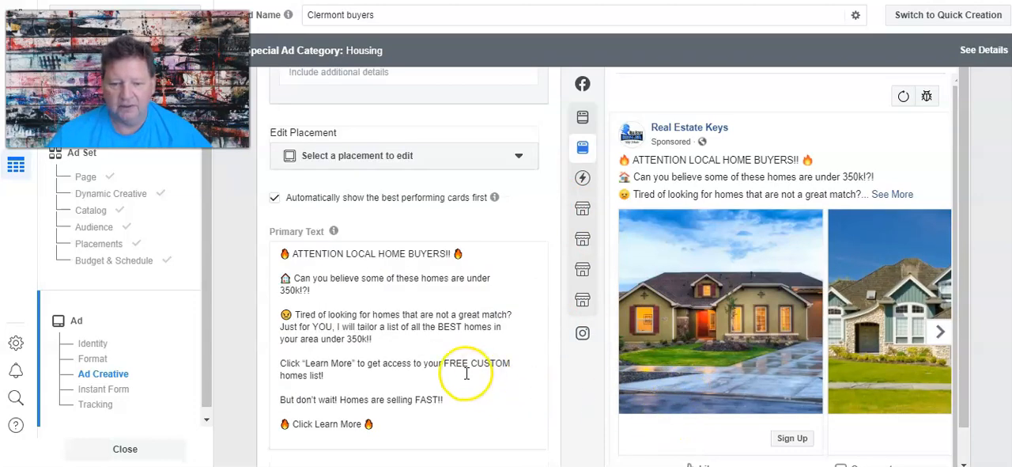
scroll(402, 362, "down", 3)
scroll(413, 381, "down", 1)
scroll(407, 367, "up", 1)
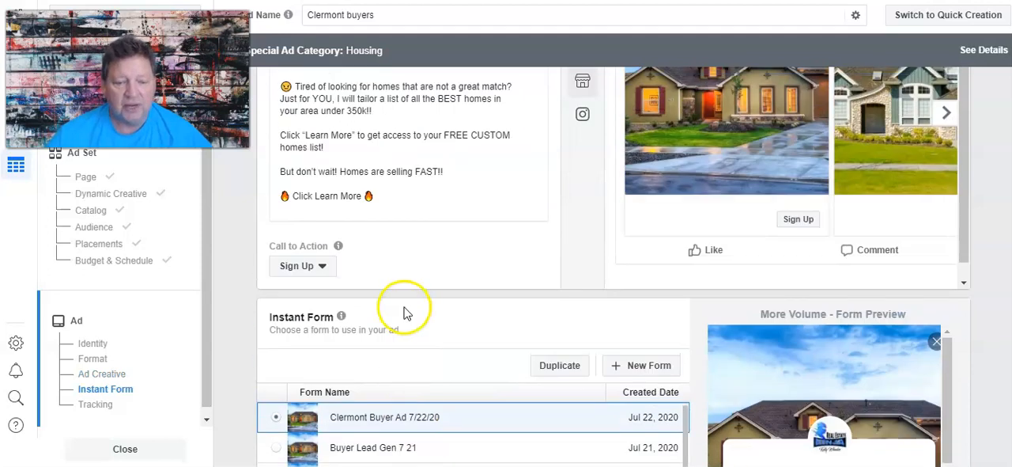
left_click(306, 266)
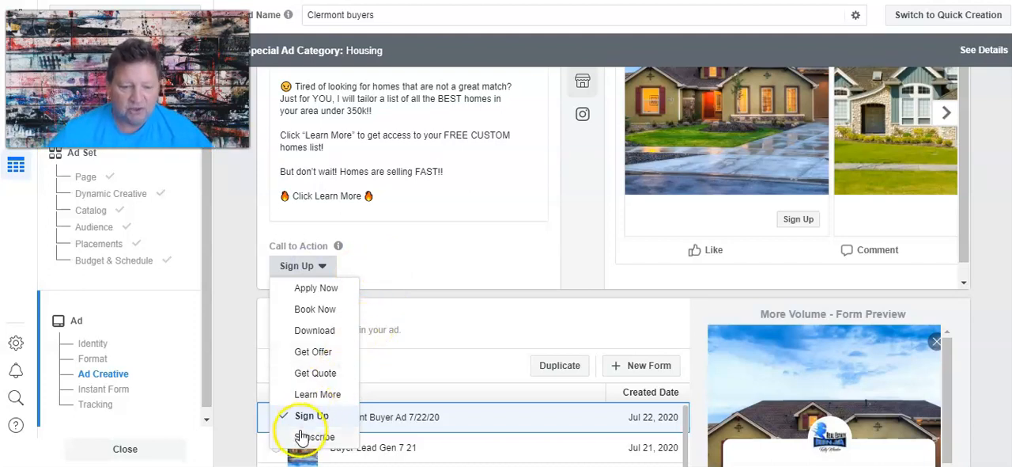
left_click(313, 395)
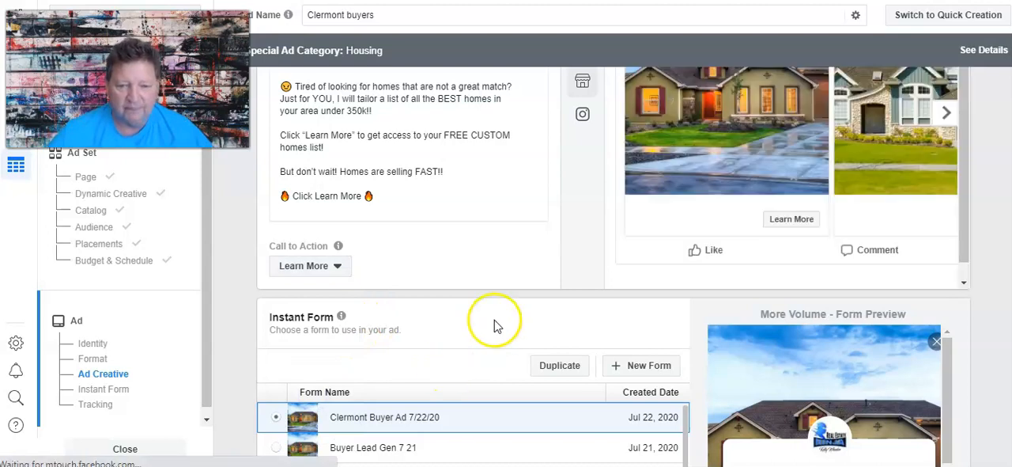
Browse the carousel preview to the last card to check its headline and call to action.
scroll(498, 284, "up", 2)
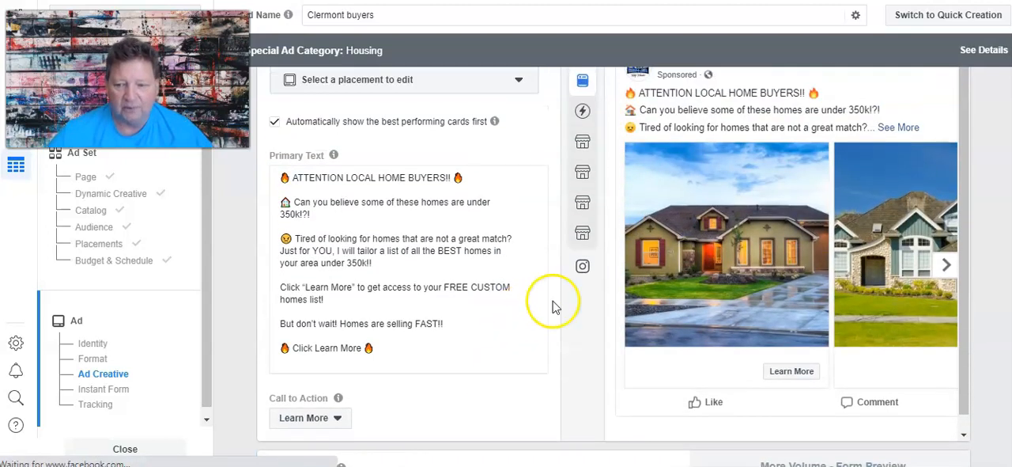
left_click(945, 268)
left_click(946, 268)
left_click(945, 267)
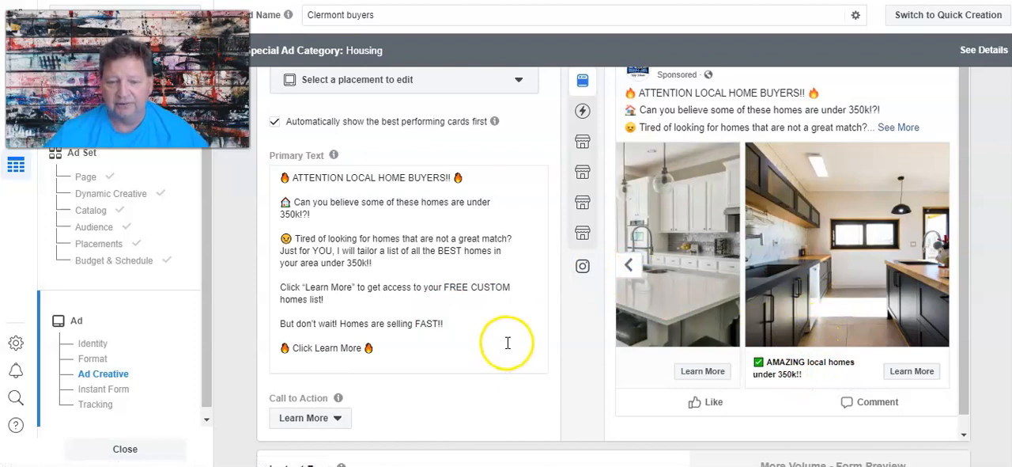
Copy the checkmarked line "Special Financing Available" from the Word document into the fourth carousel card's headline.
scroll(514, 269, "up", 10)
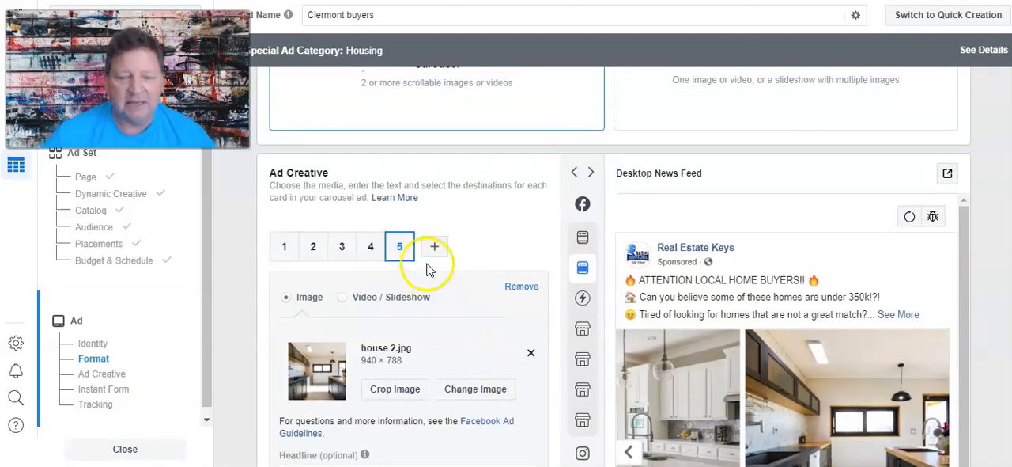
left_click(370, 248)
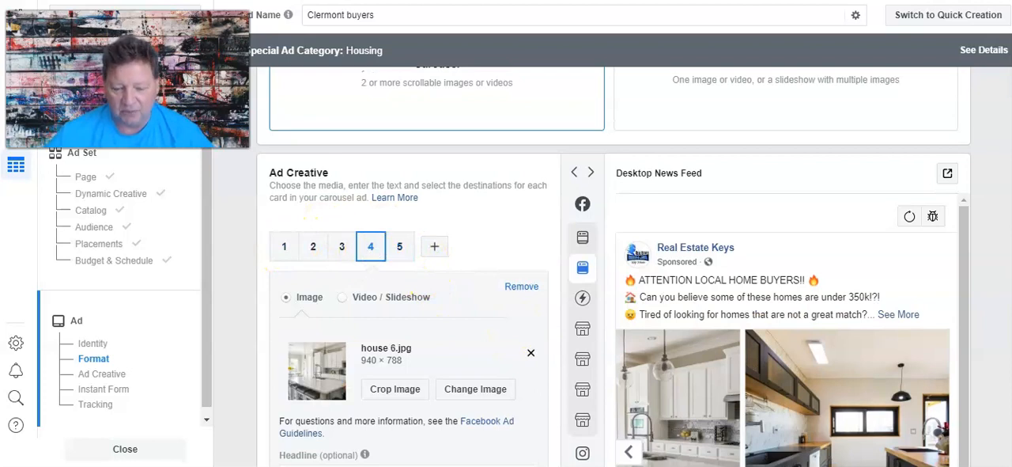
key("alt+Tab")
left_click_drag(370, 346, 495, 348)
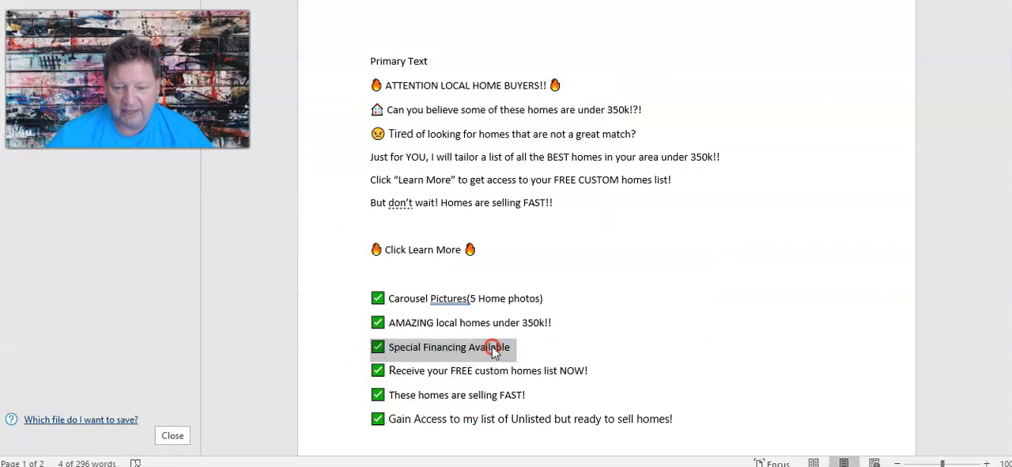
right_click(494, 347)
left_click(533, 109)
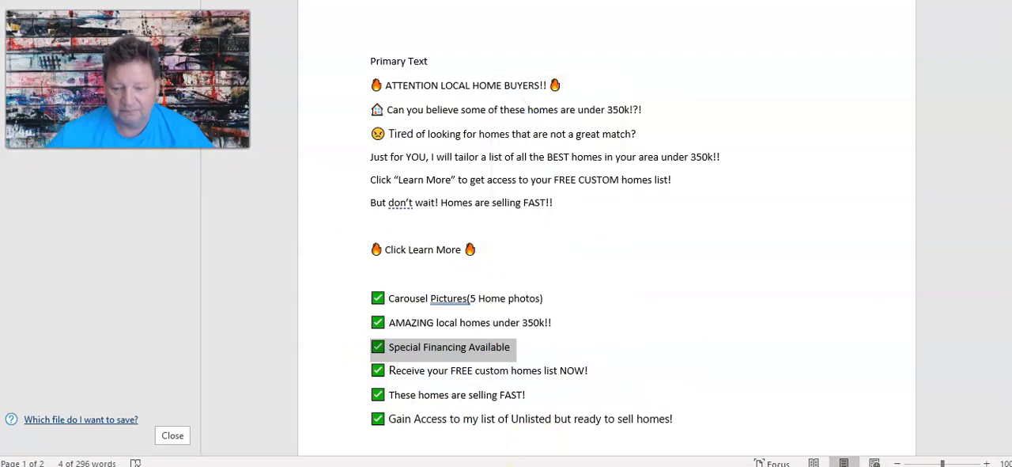
key("alt+Tab")
scroll(415, 348, "down", 3)
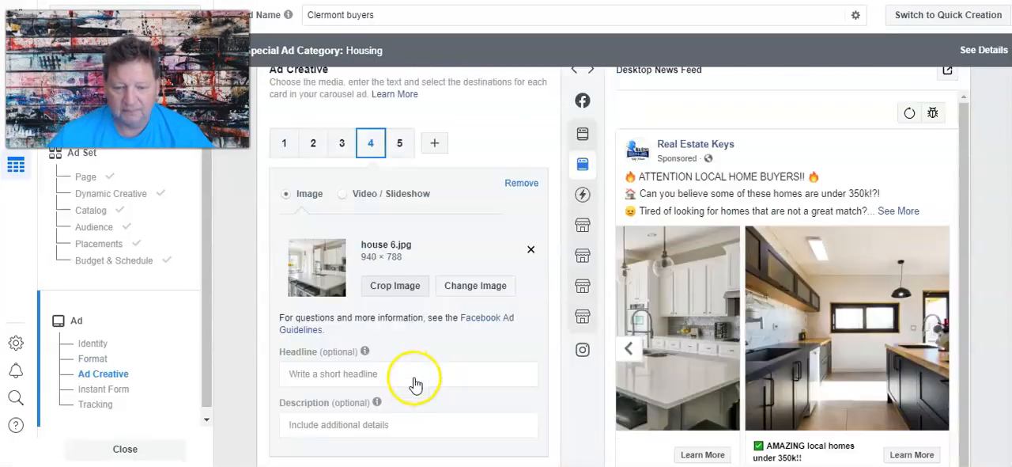
right_click(348, 248)
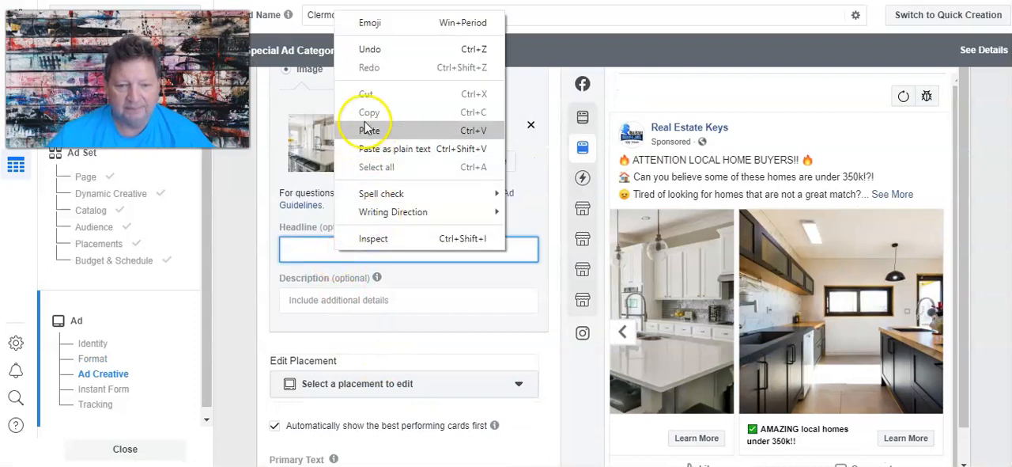
left_click(396, 129)
left_click(499, 273)
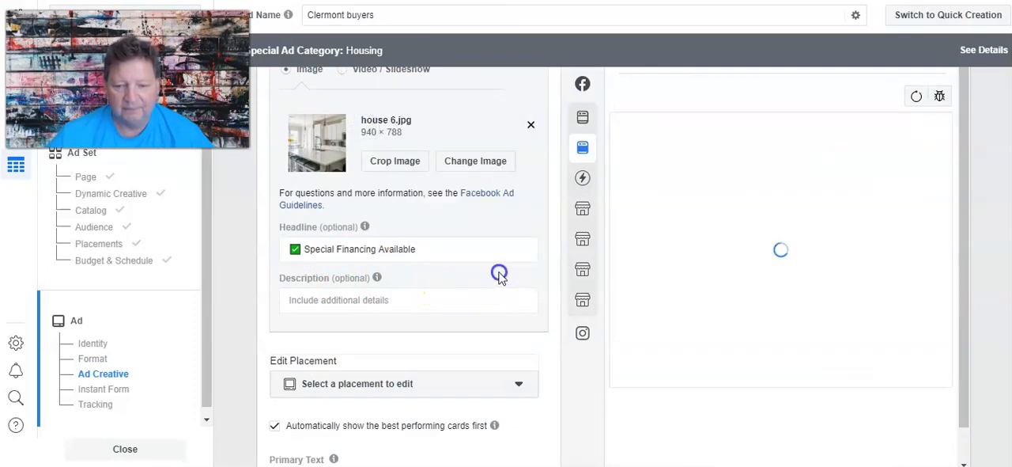
Clear the fifth carousel card's headline.
scroll(435, 276, "up", 3)
left_click(400, 171)
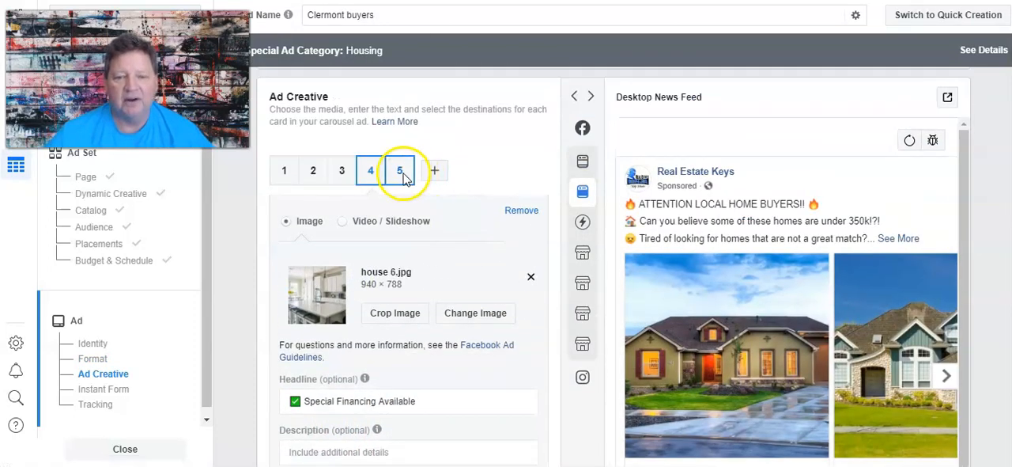
scroll(546, 403, "down", 2)
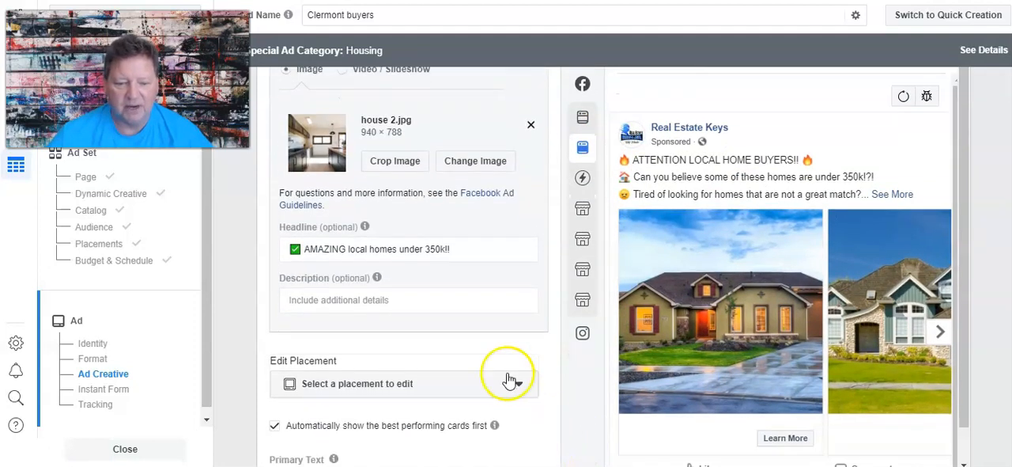
left_click_drag(462, 250, 255, 218)
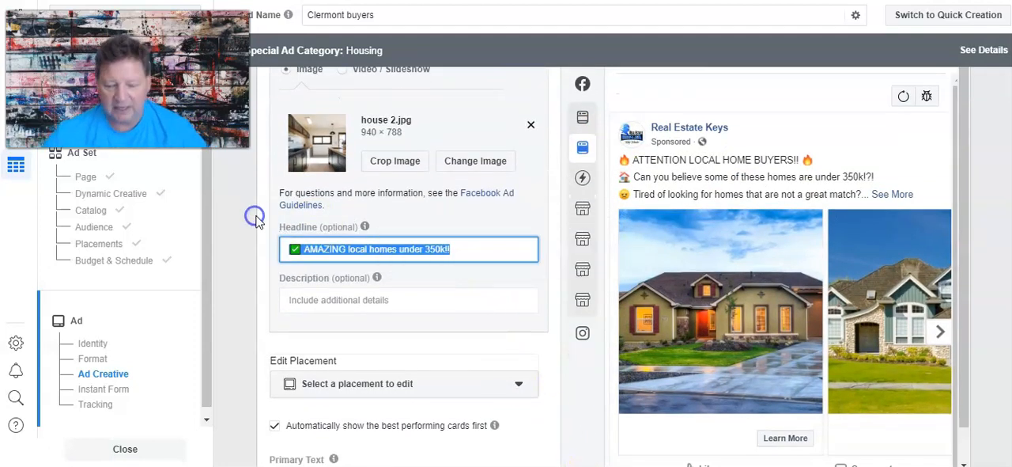
key("BackSpace")
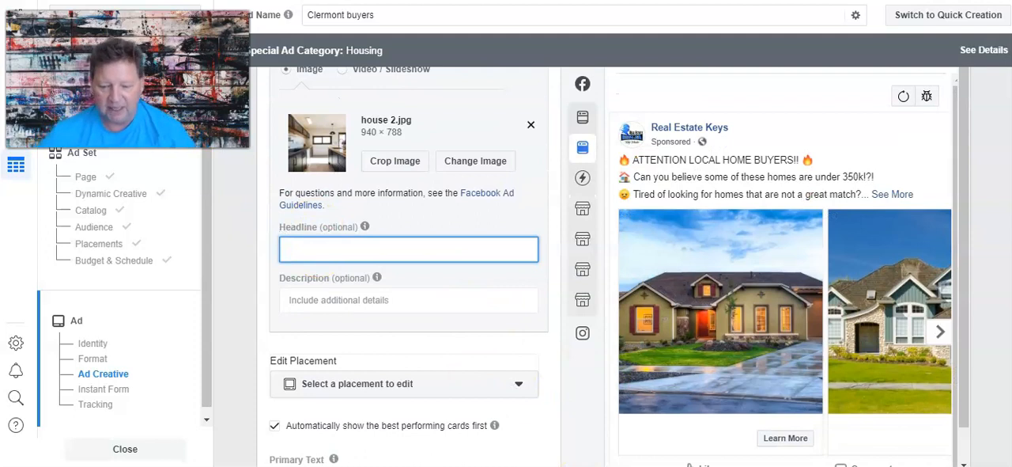
Copy the checkmarked line "Receive your FREE custom homes list NOW!" from the Word document into the fifth carousel card's empty headline.
left_click(532, 464)
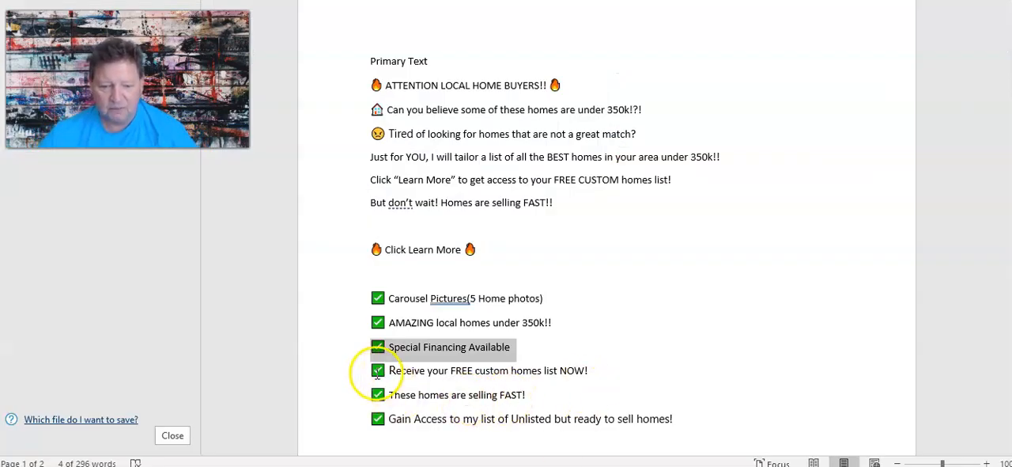
left_click_drag(377, 375, 434, 373)
left_click_drag(506, 374, 591, 378)
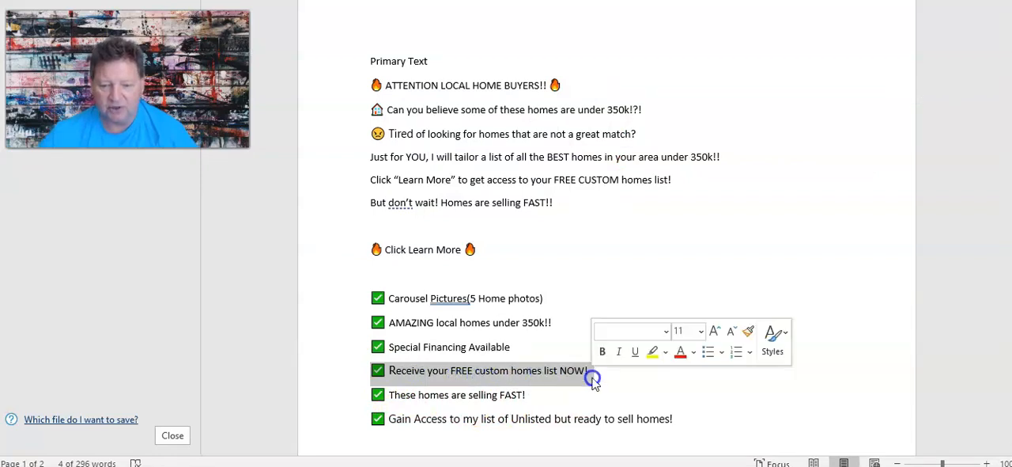
right_click(575, 378)
left_click(627, 141)
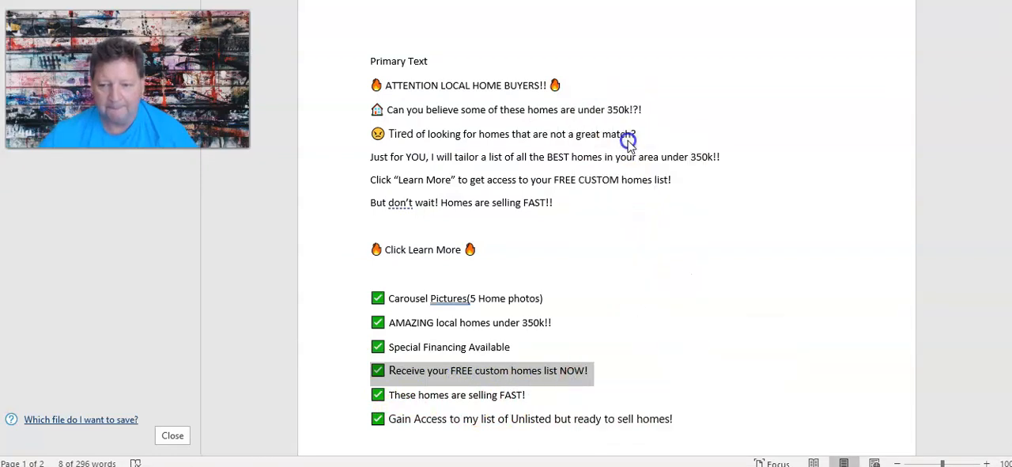
left_click(475, 465)
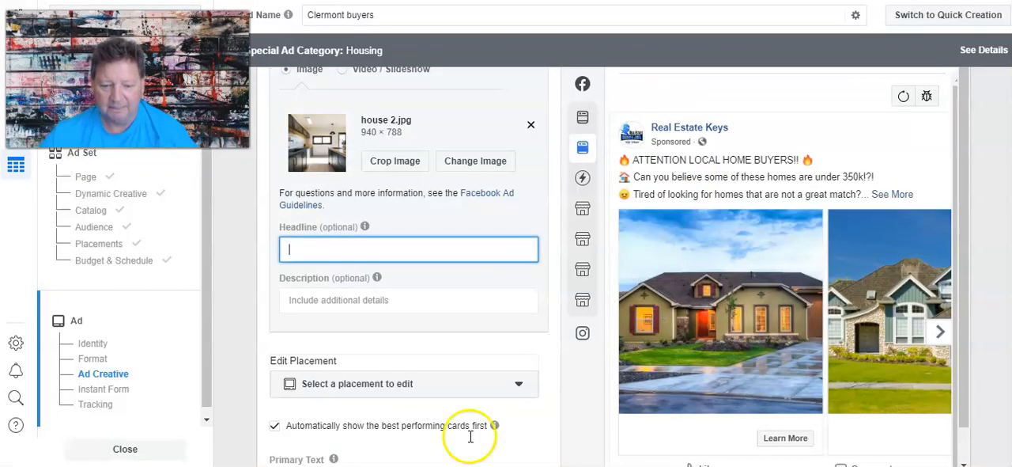
right_click(299, 247)
left_click(357, 125)
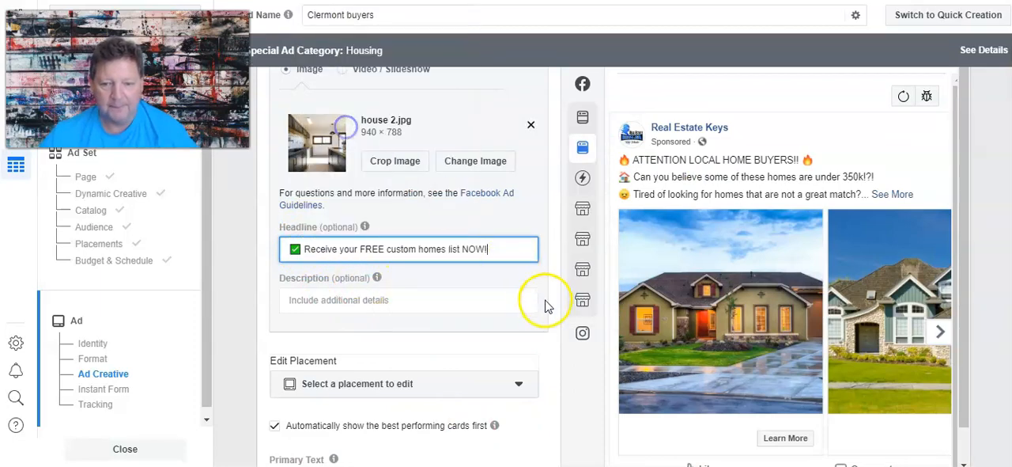
left_click(530, 283)
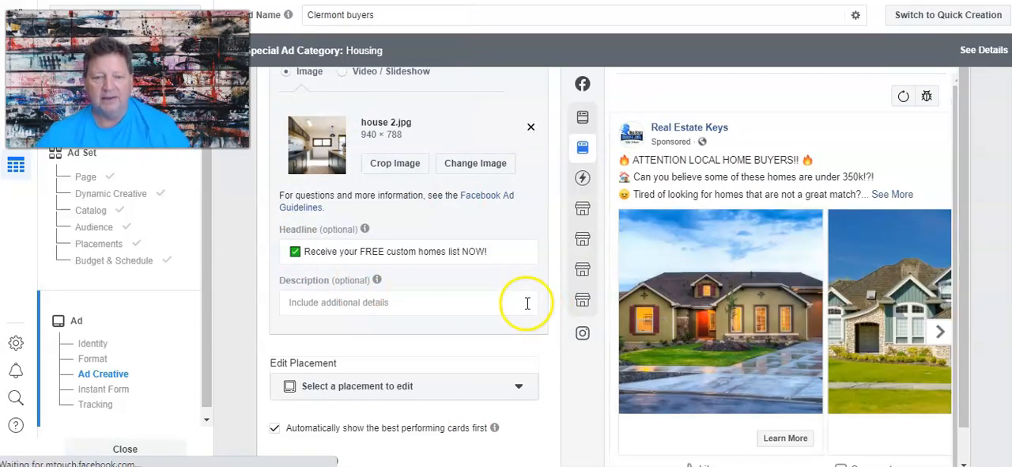
Browse the carousel preview through to the last card to check the headlines of the fourth and fifth cards.
scroll(377, 158, "up", 3)
left_click(370, 246)
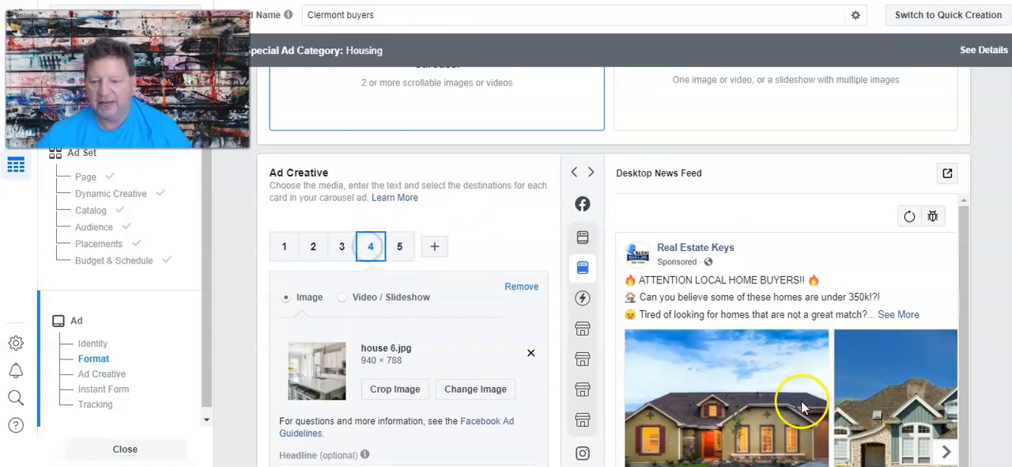
left_click(946, 435)
scroll(941, 407, "down", 1)
scroll(941, 407, "down", 2)
left_click(939, 318)
left_click(939, 319)
left_click(941, 319)
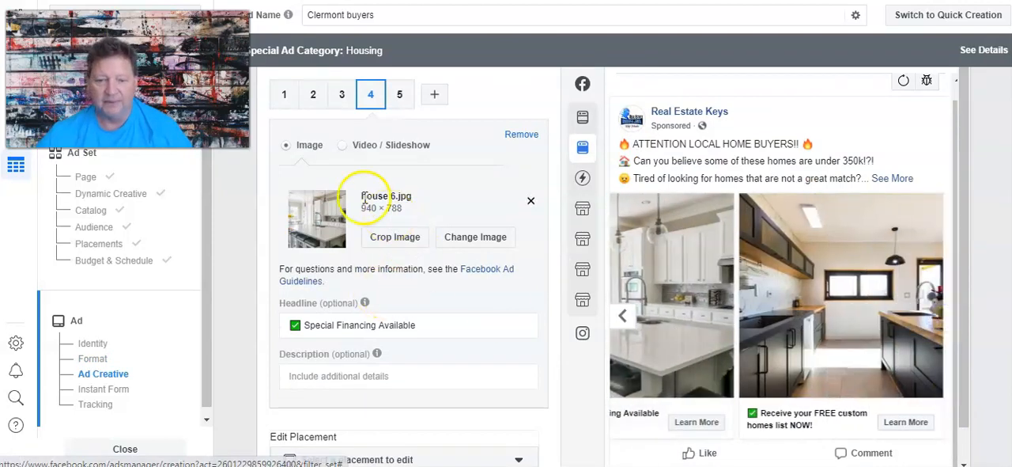
Copy the checkmarked line "AMAZING local homes under 350k!!" from the Word document into the third carousel card's headline.
left_click(342, 94)
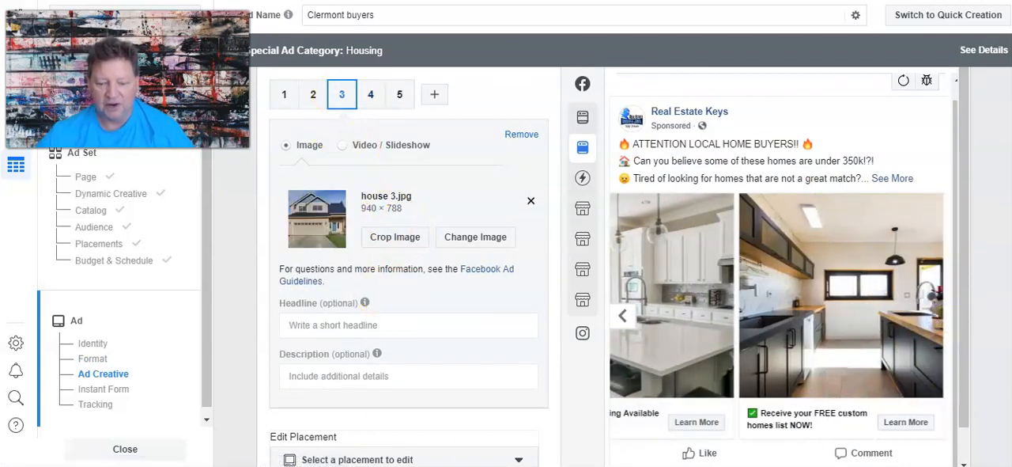
key("alt+Tab")
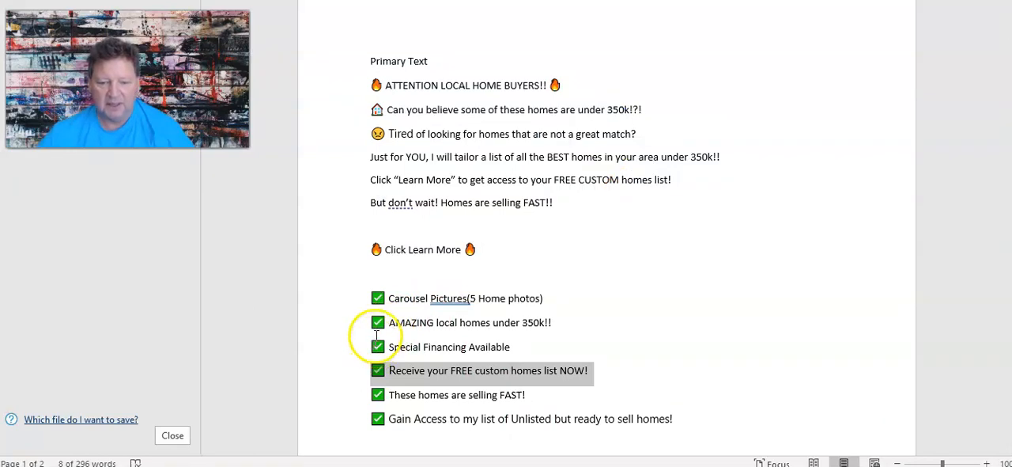
left_click_drag(374, 325, 553, 324)
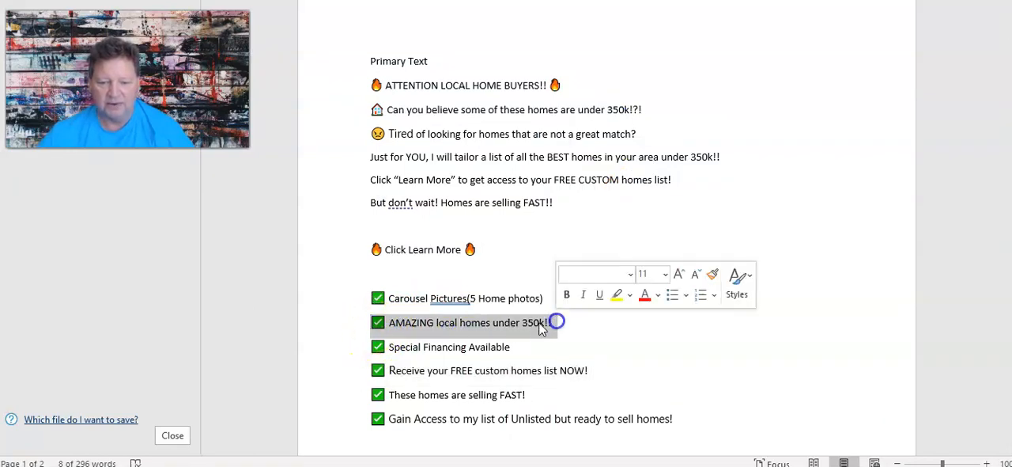
right_click(523, 321)
left_click(569, 85)
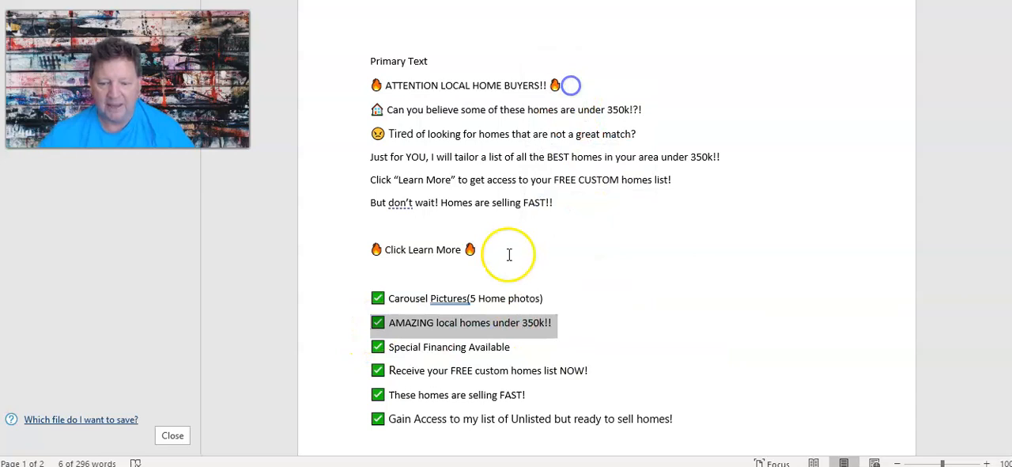
key("alt+Tab")
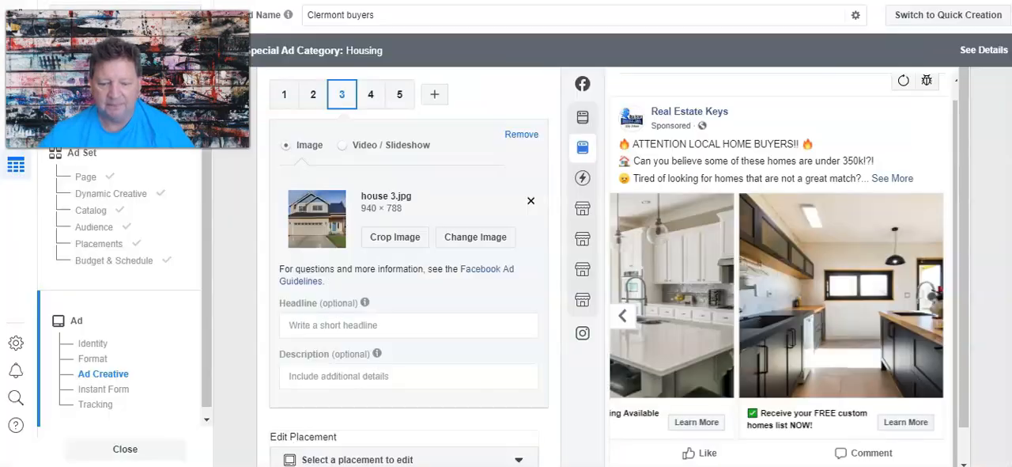
right_click(331, 327)
left_click(381, 207)
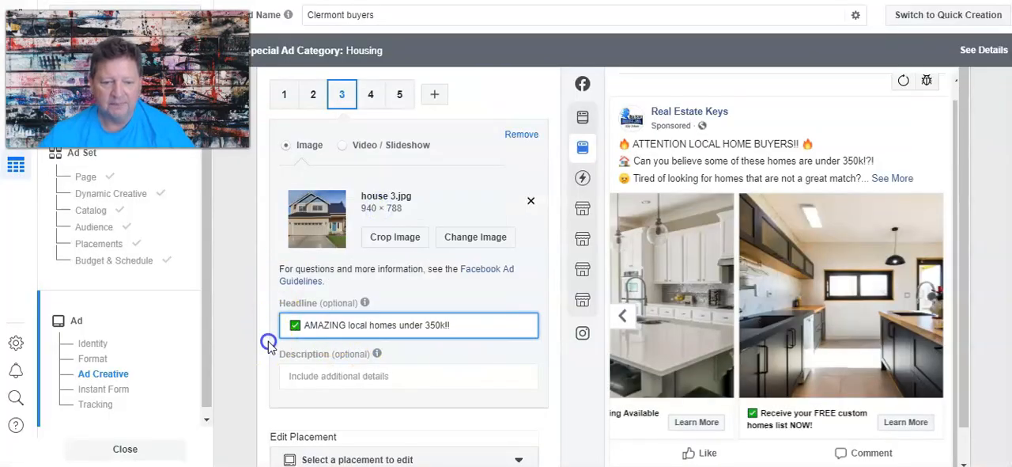
Copy the Word line "Gain Access to my list of Unlisted but ready to sell homes!" into the second card's headline and review the carousel preview.
left_click(313, 95)
left_click(520, 465)
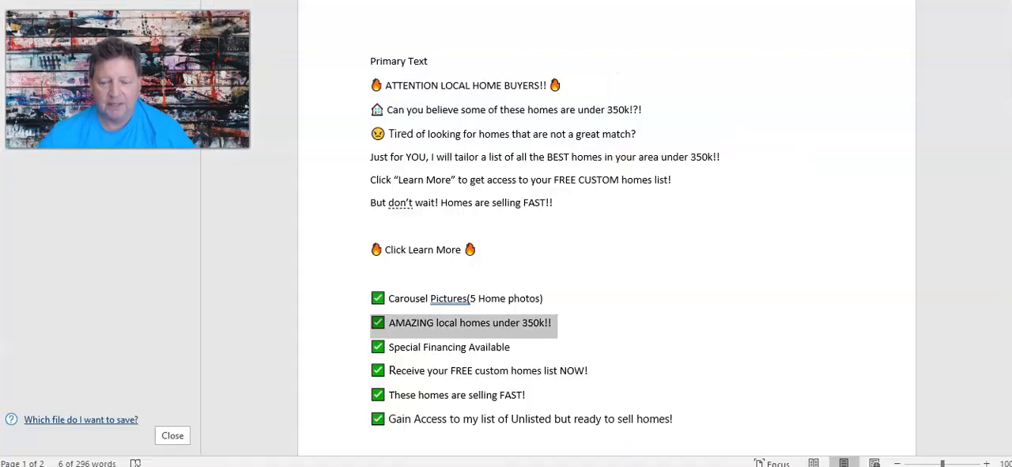
left_click_drag(365, 418, 676, 420)
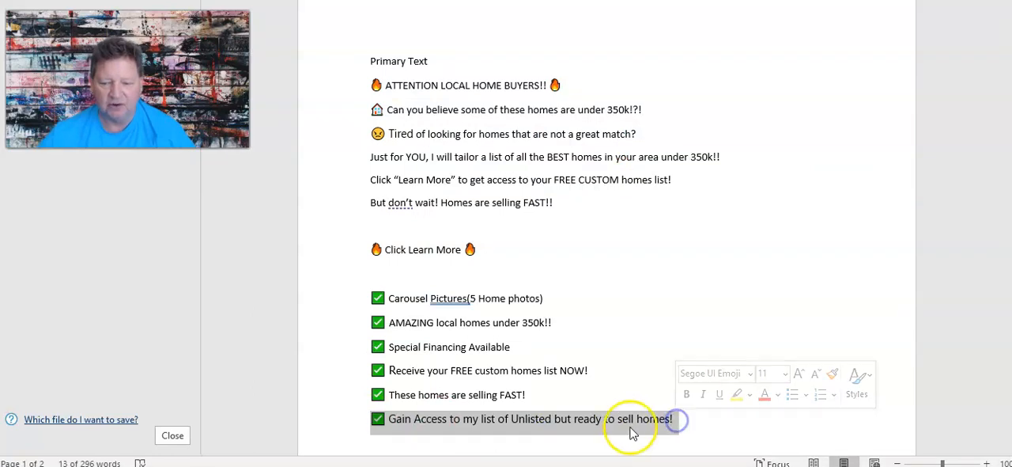
right_click(585, 430)
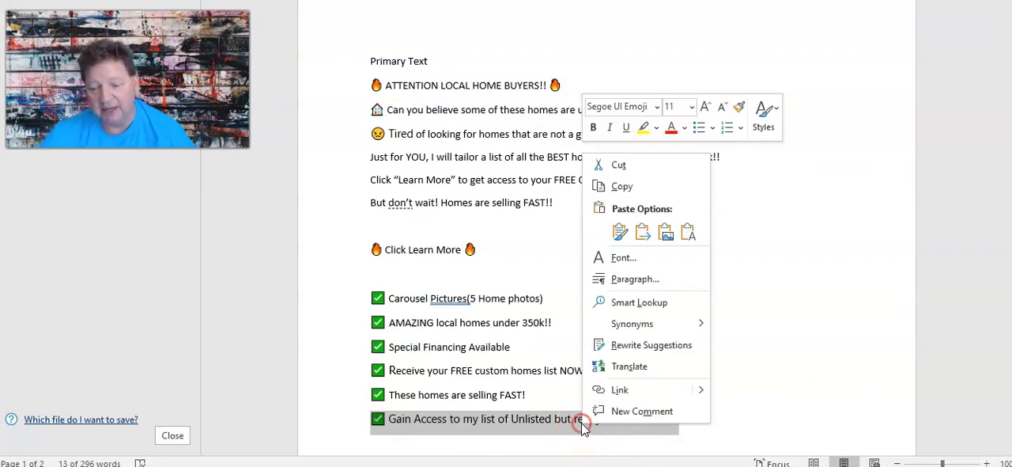
left_click(631, 184)
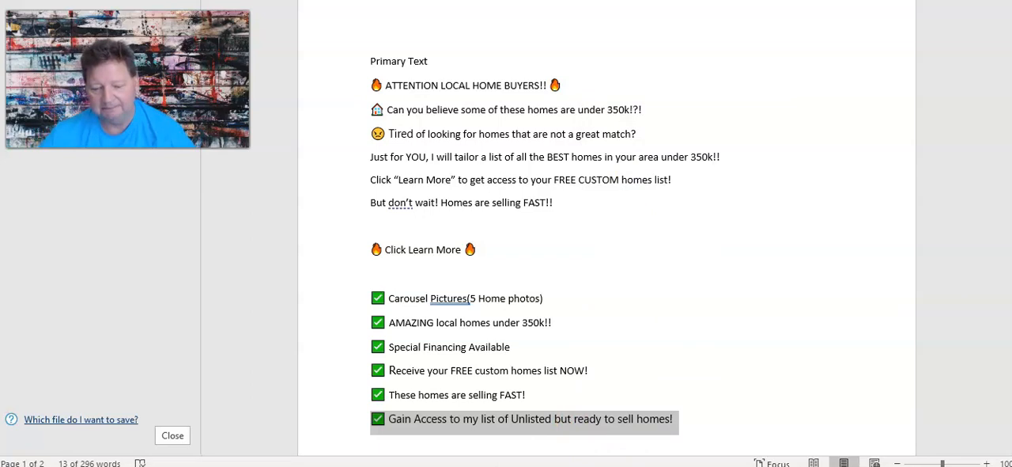
key("alt+Tab")
right_click(344, 325)
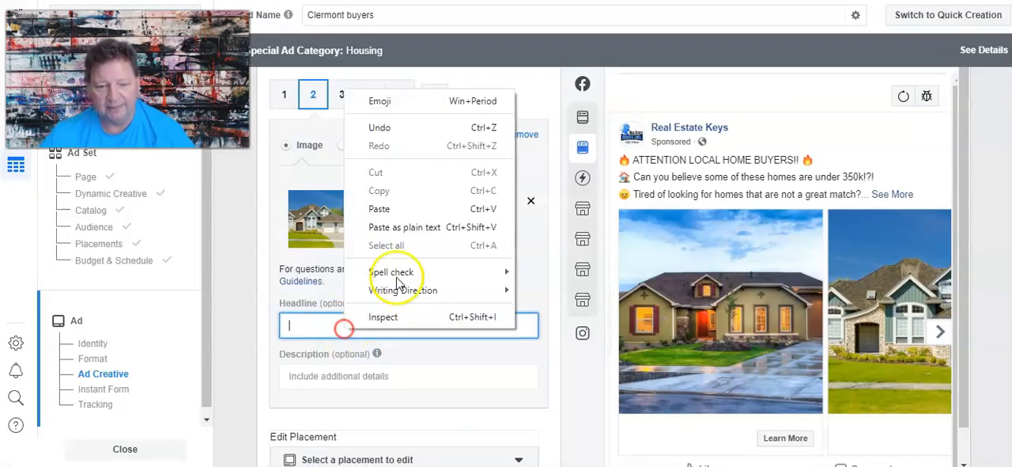
left_click(381, 209)
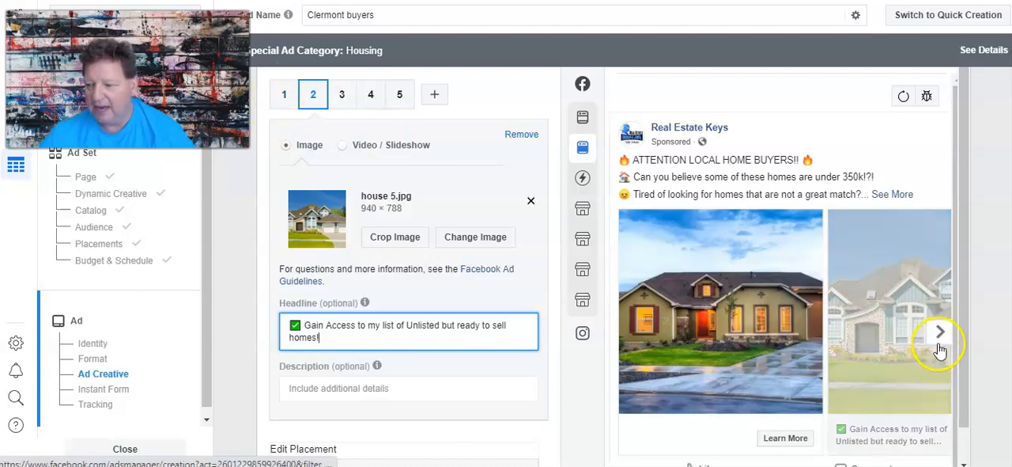
left_click(940, 339)
left_click(940, 339)
left_click(940, 339)
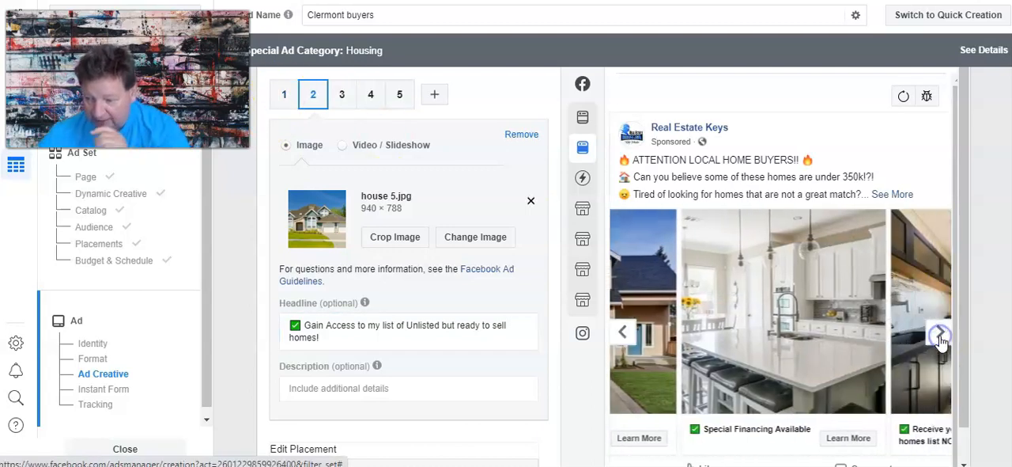
left_click(941, 339)
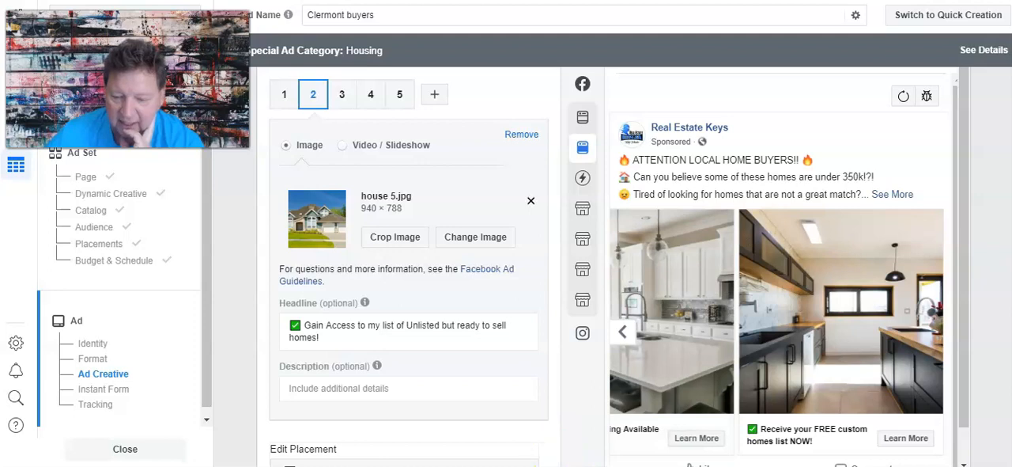
Copy the checkmarked line "Special Financing Available" from the Word document into the first carousel card's headline.
left_click(449, 466)
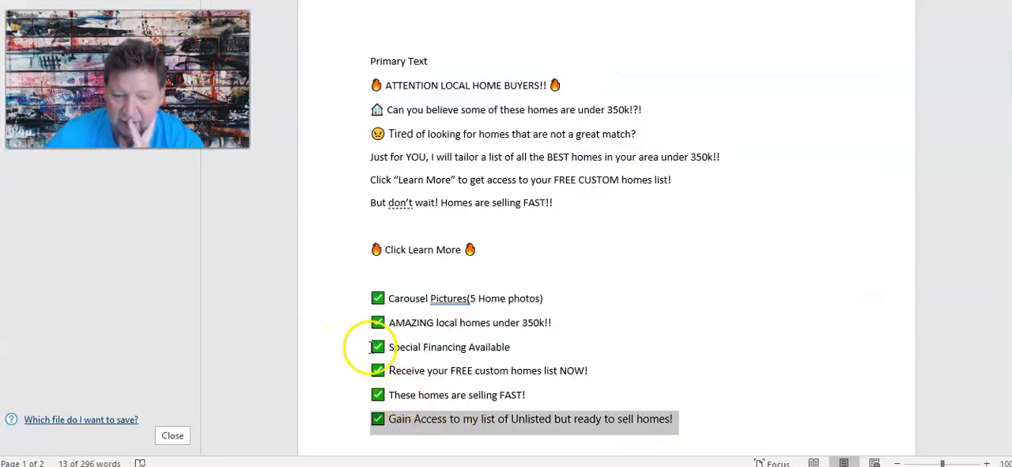
left_click_drag(370, 346, 497, 346)
right_click(517, 349)
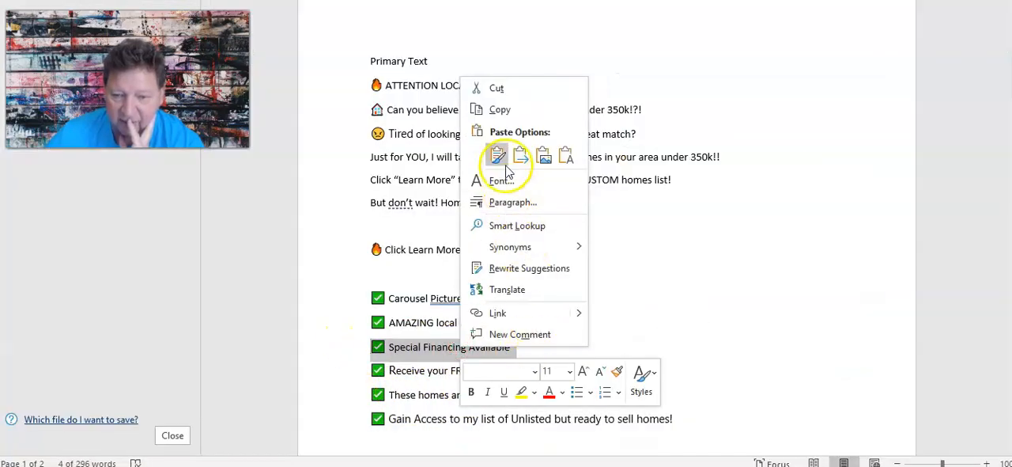
left_click(498, 109)
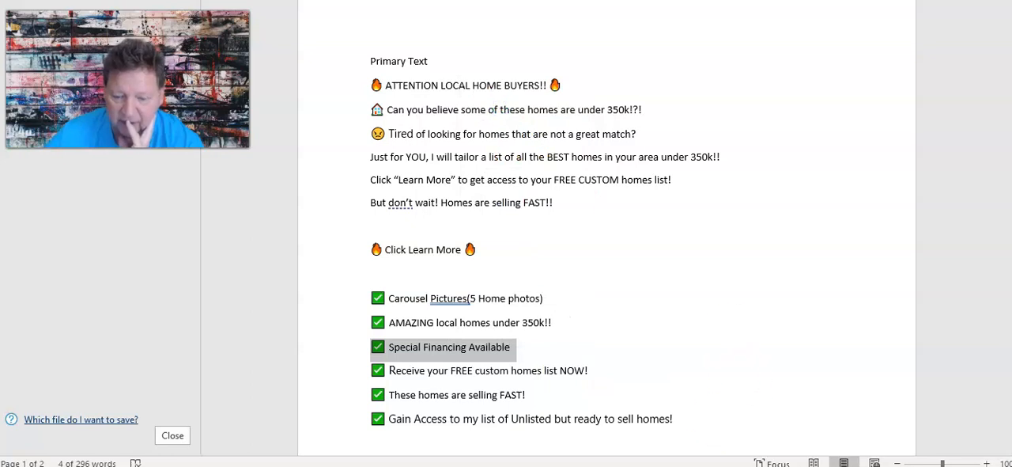
key("alt+Tab")
left_click(287, 96)
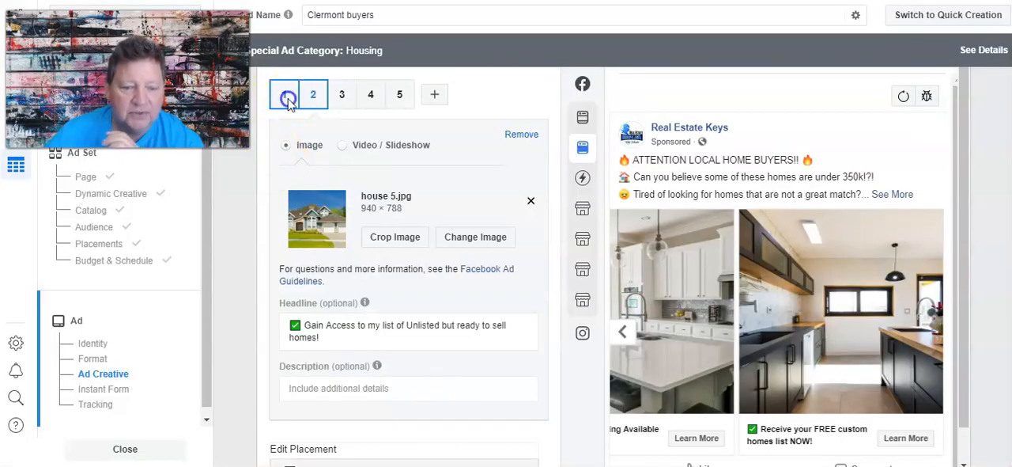
right_click(334, 325)
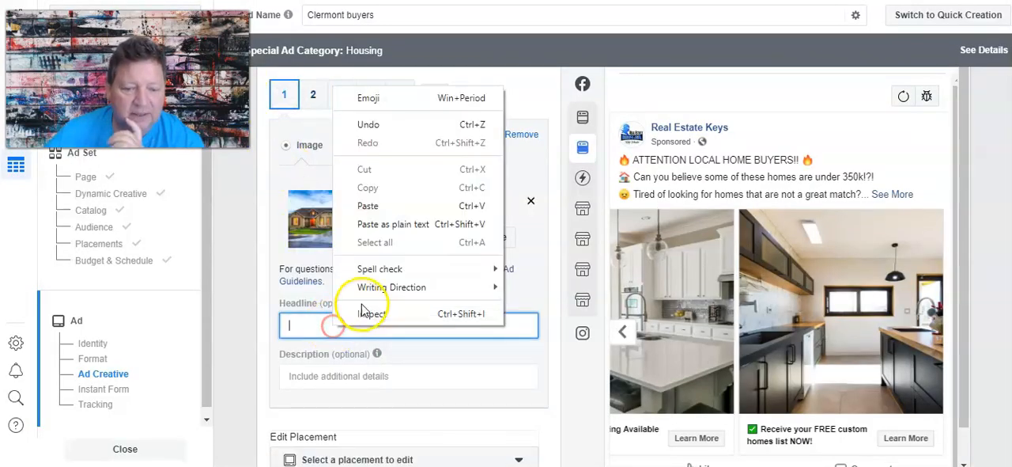
left_click(368, 206)
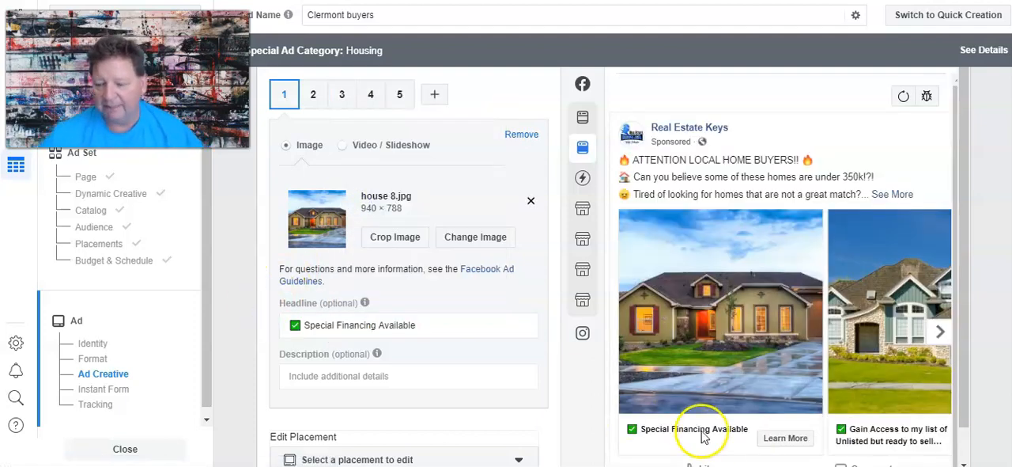
Start a new instant form for the ad, below the carousel's ad creative settings.
scroll(691, 431, "down", 1)
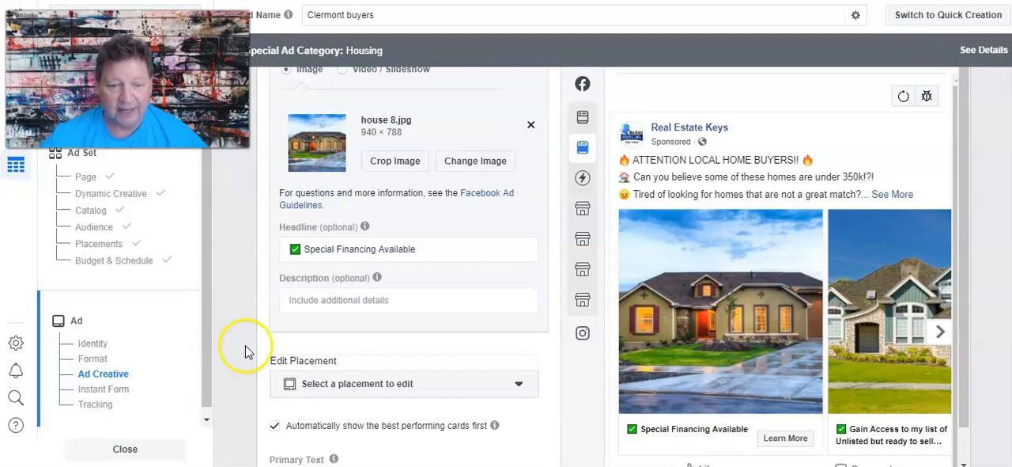
scroll(245, 351, "down", 5)
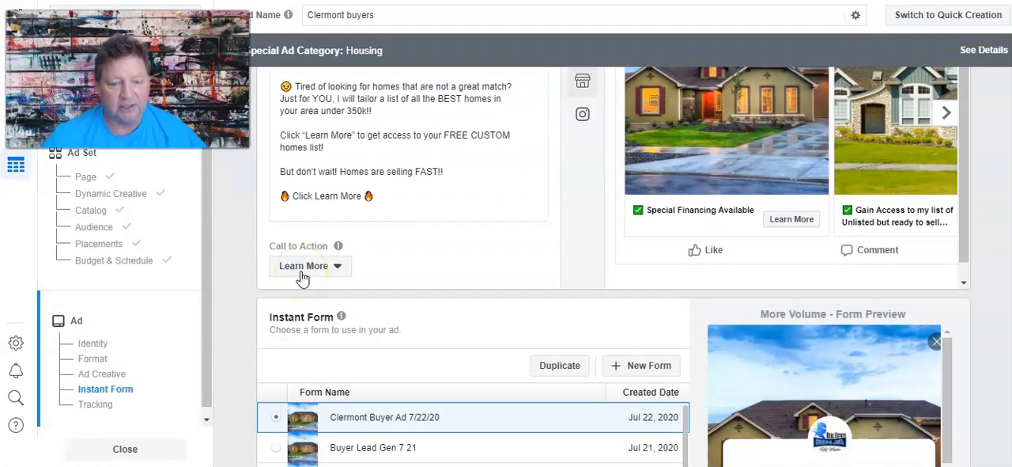
scroll(570, 336, "down", 2)
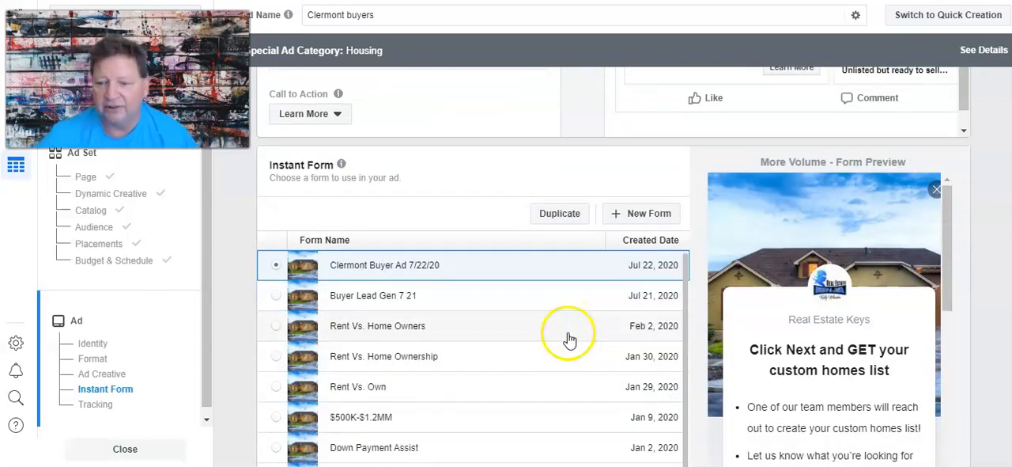
left_click(645, 215)
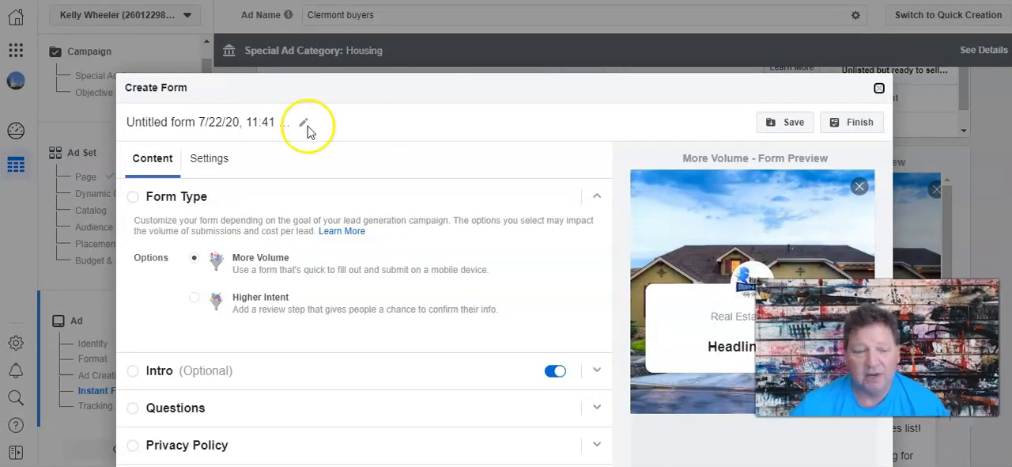
Rename the new instant form as "Denver Homes Free List 7 22".
left_click(241, 121)
left_click_drag(126, 121, 248, 121)
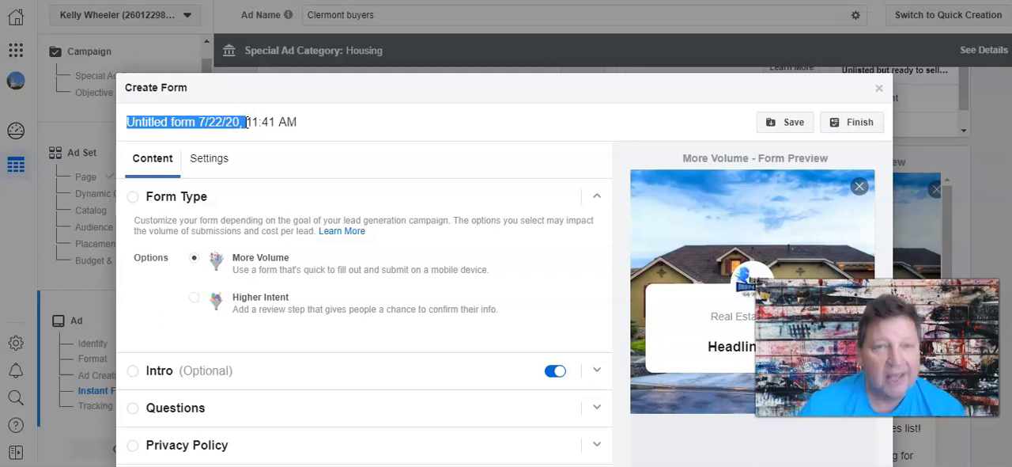
key("BackSpace")
type("Denver ")
type("Home L")
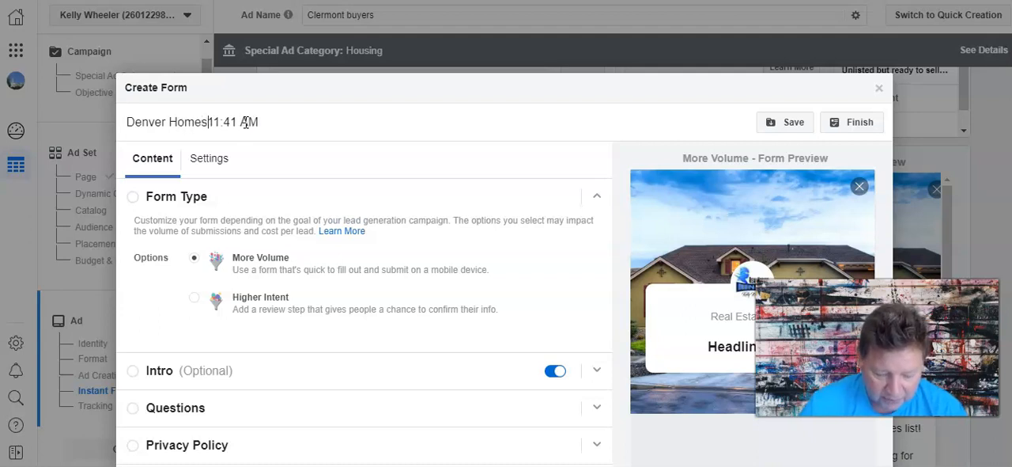
type("Free List")
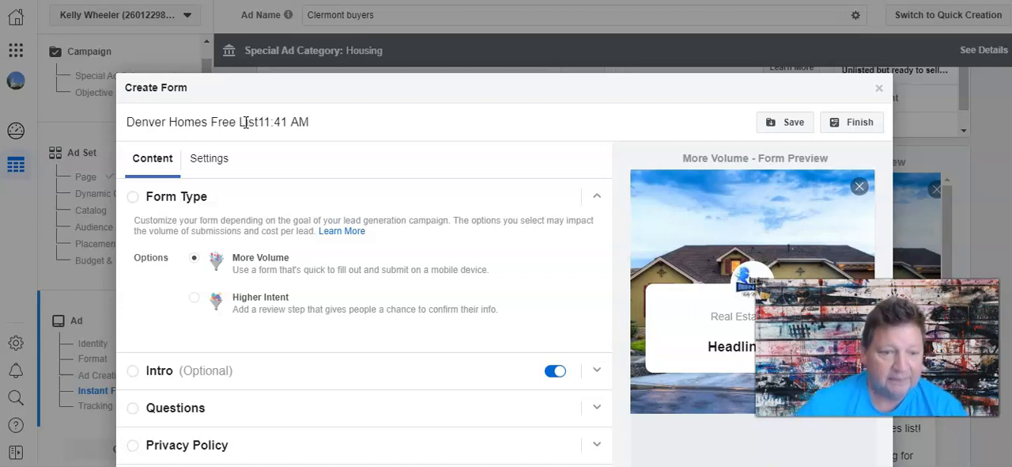
left_click_drag(261, 122, 324, 127)
key("BackSpace")
type("7 22")
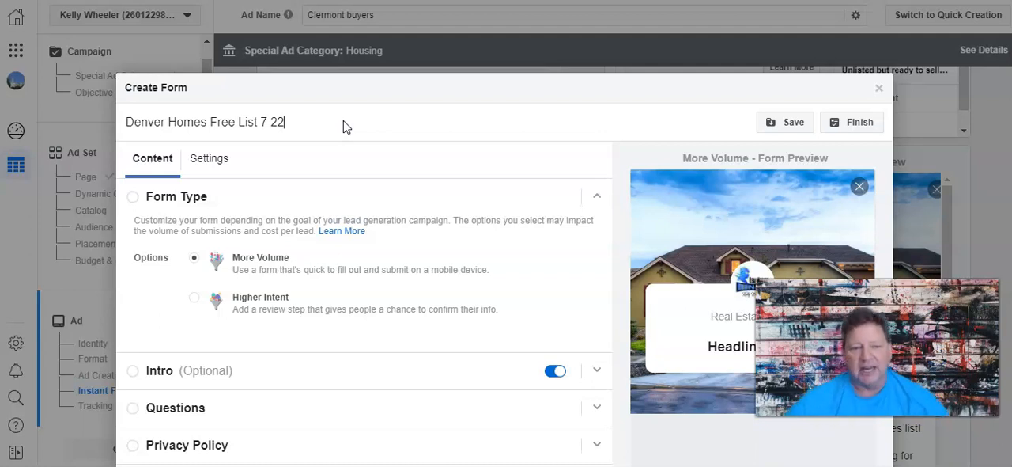
Copy the Word line "Click Next and GET your custom homes list" into the headline of the form's Intro section.
scroll(422, 196, "down", 1)
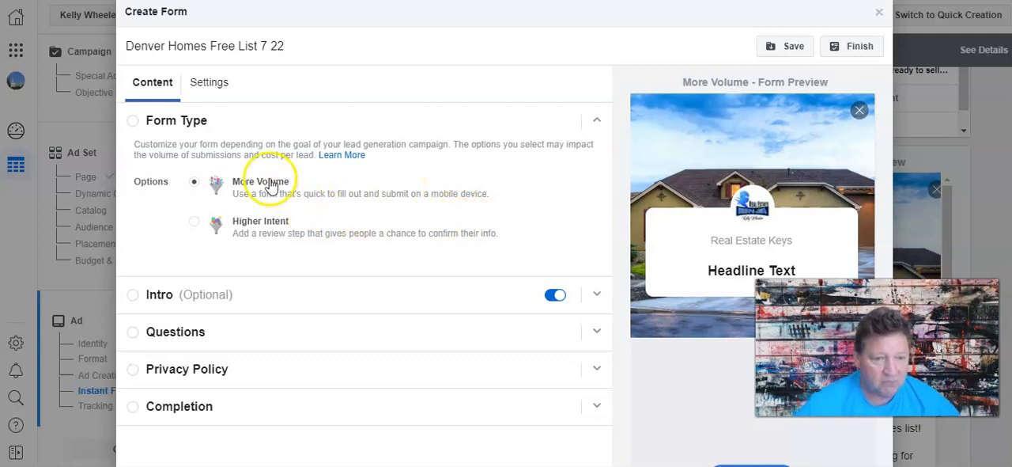
left_click(199, 291)
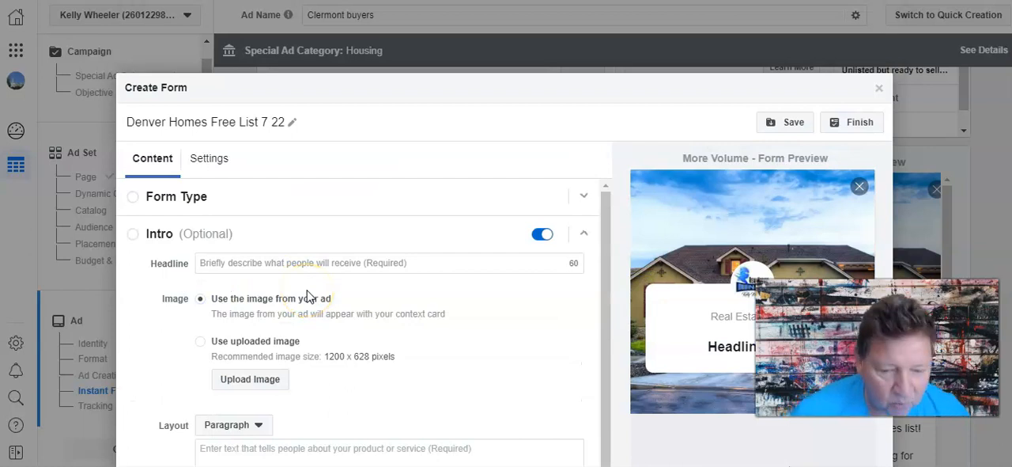
key("alt+Tab")
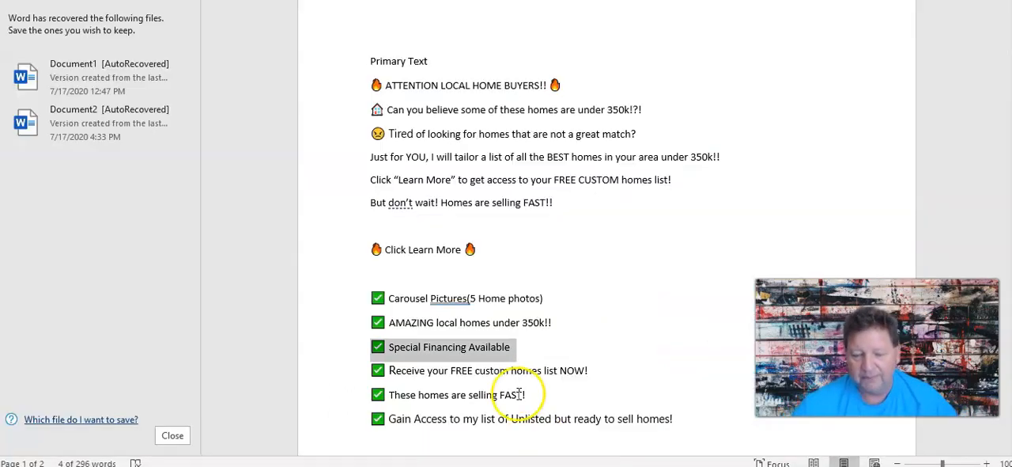
scroll(348, 344, "down", 3)
scroll(352, 342, "down", 1)
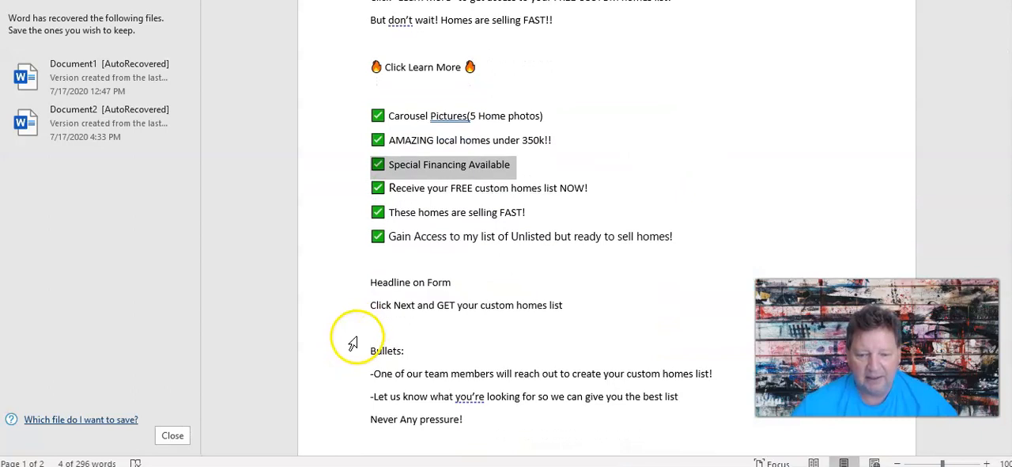
left_click_drag(370, 305, 563, 307)
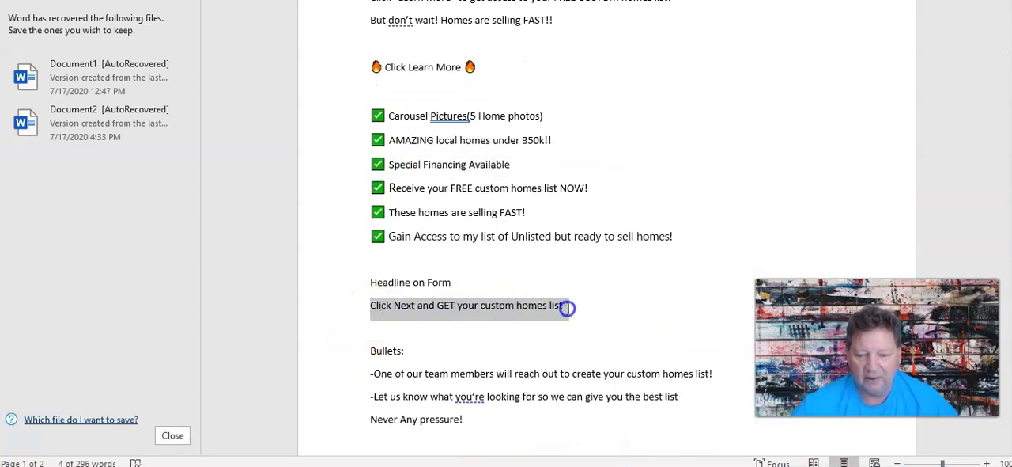
right_click(550, 308)
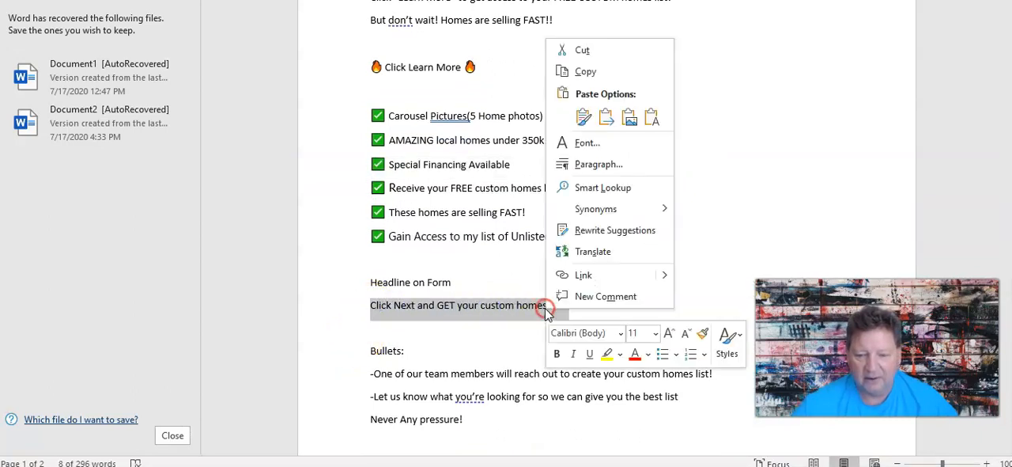
left_click(586, 71)
key("alt+Tab")
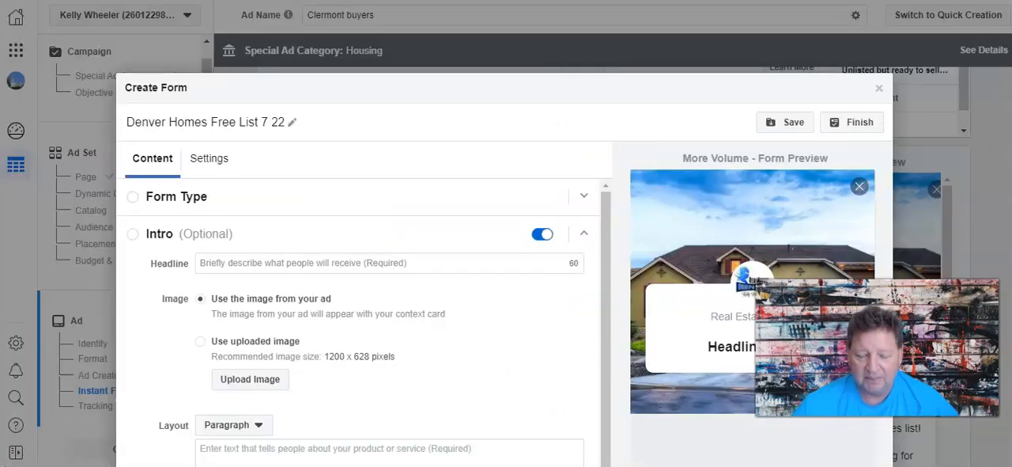
right_click(207, 261)
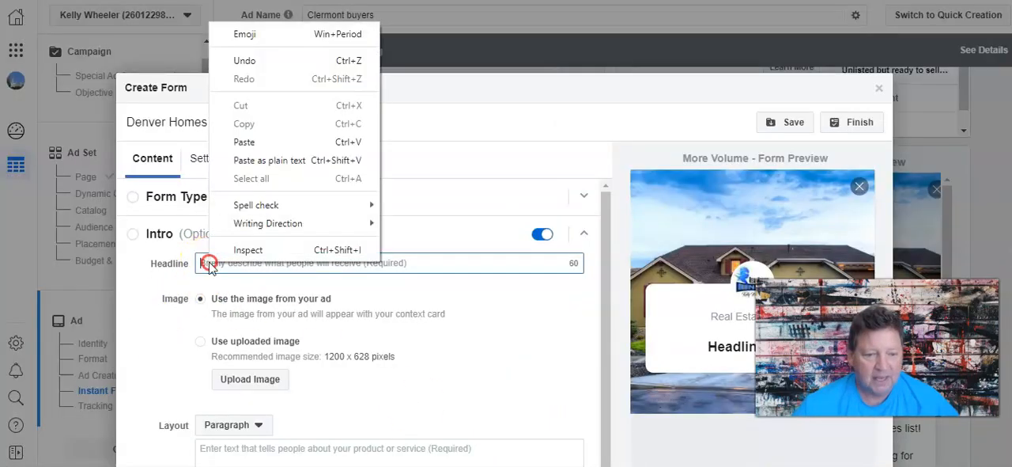
left_click(255, 140)
left_click(147, 308)
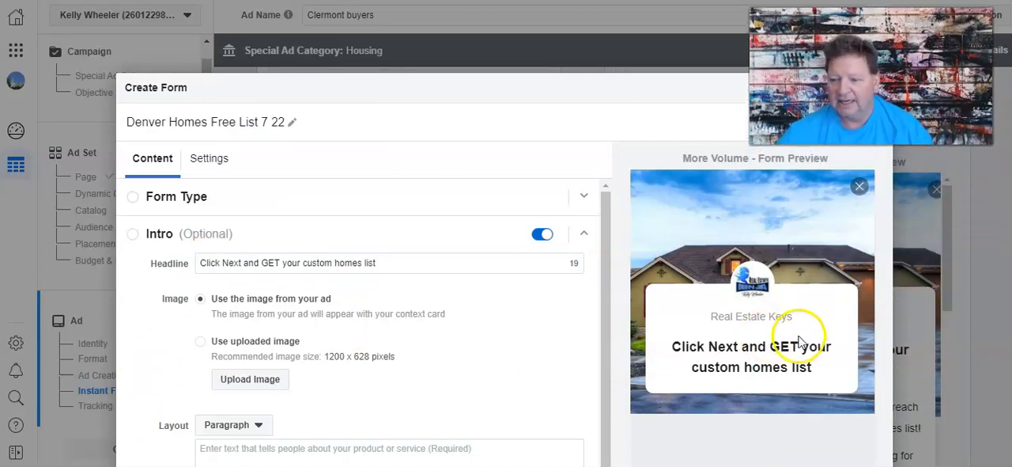
Set the layout of the form's intro text to Bullets.
scroll(784, 436, "down", 2)
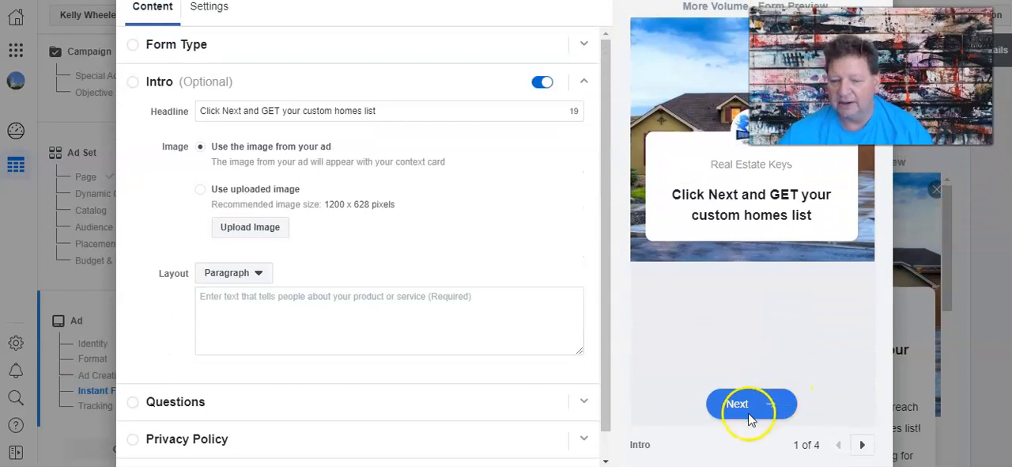
scroll(136, 237, "up", 1)
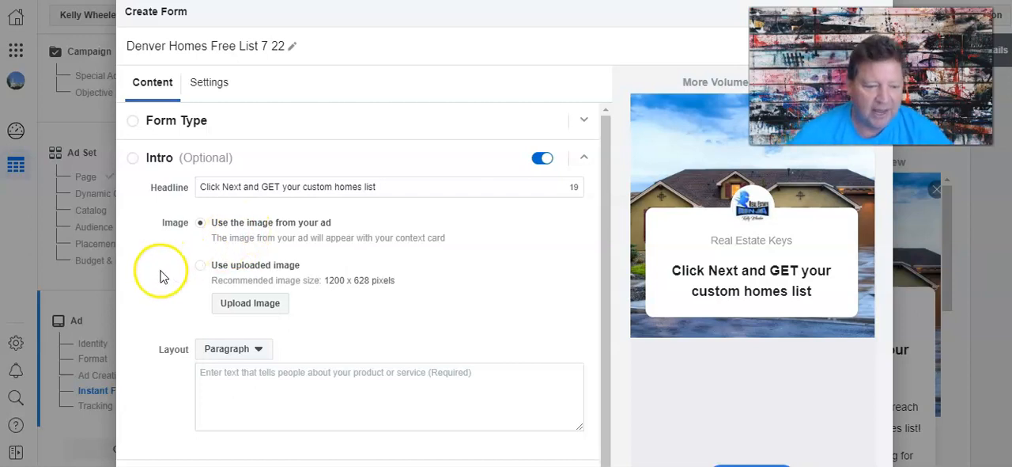
scroll(164, 273, "down", 1)
left_click(253, 329)
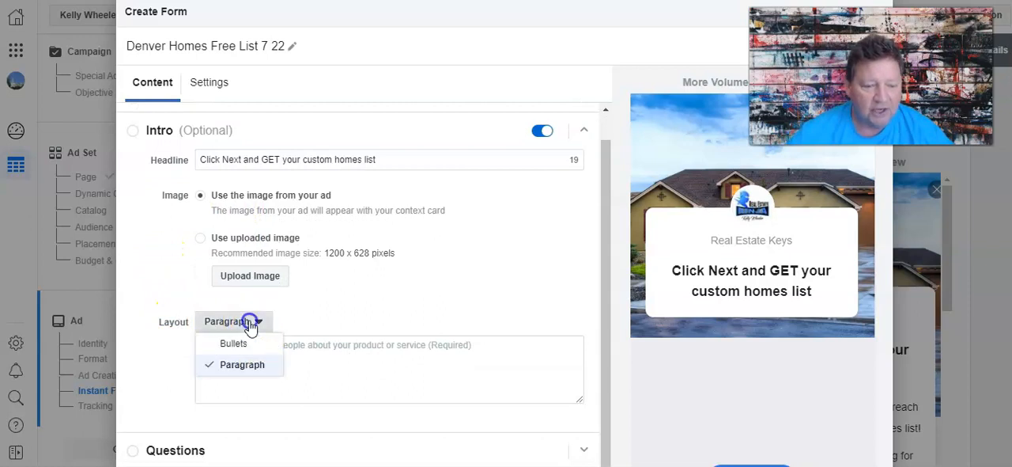
left_click(248, 344)
scroll(156, 270, "down", 2)
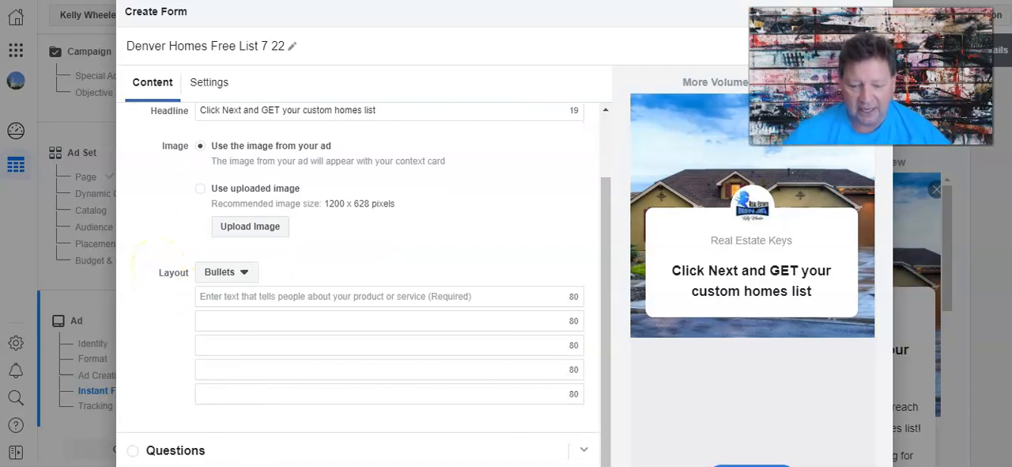
Switch to the Word document and select the bullet text "One of our team members will reach out to create your custom homes list!" without its dash.
key("alt+Tab")
scroll(506, 345, "down", 2)
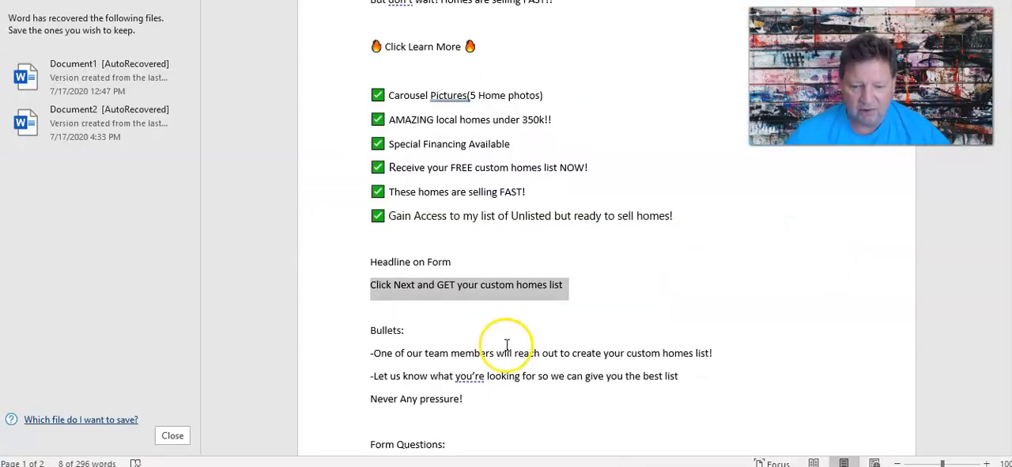
left_click_drag(371, 337, 712, 336)
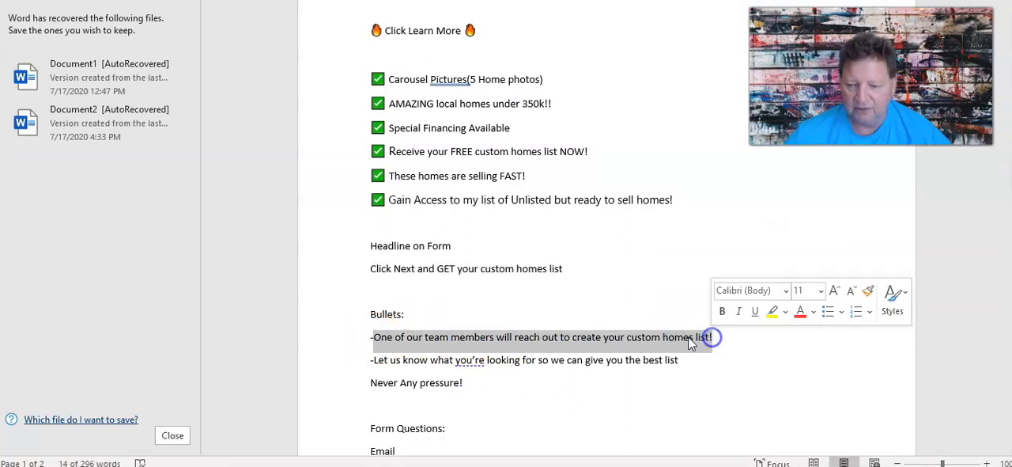
right_click(688, 337)
left_click(725, 80)
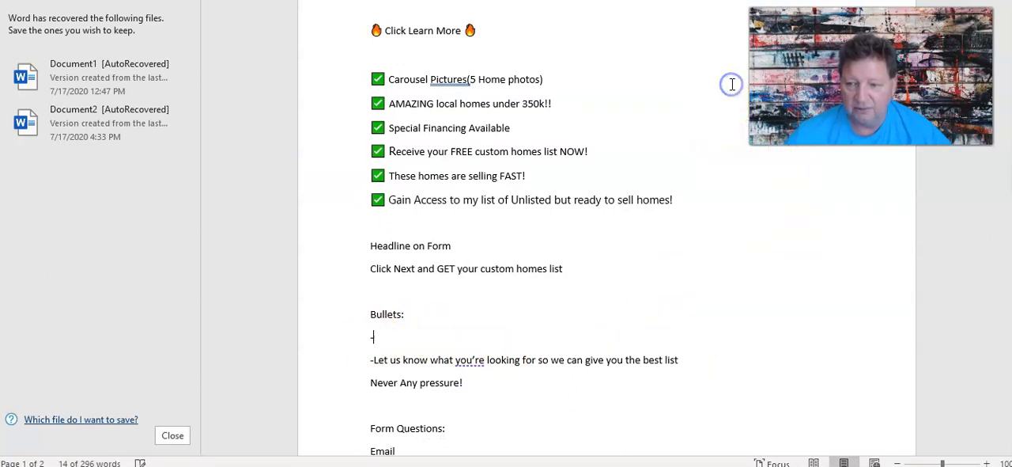
key("ctrl+z")
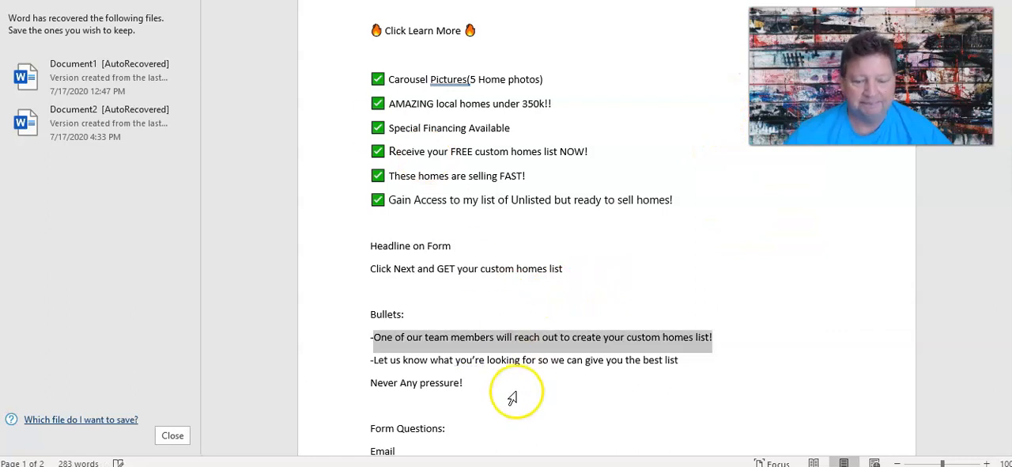
Copy the selected Word bullet text about creating a custom homes list into the first bullet of the form's intro.
right_click(431, 338)
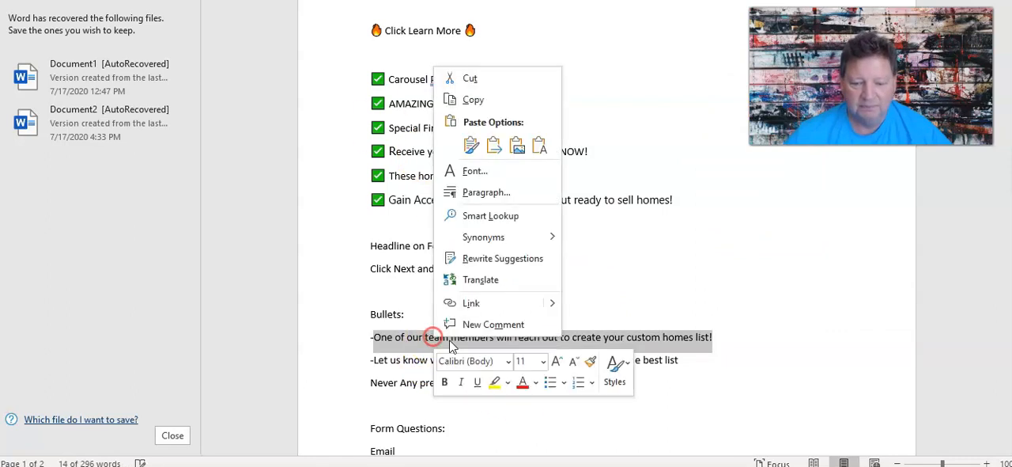
left_click(477, 100)
key("alt+Tab")
left_click(321, 293)
right_click(300, 296)
left_click(329, 176)
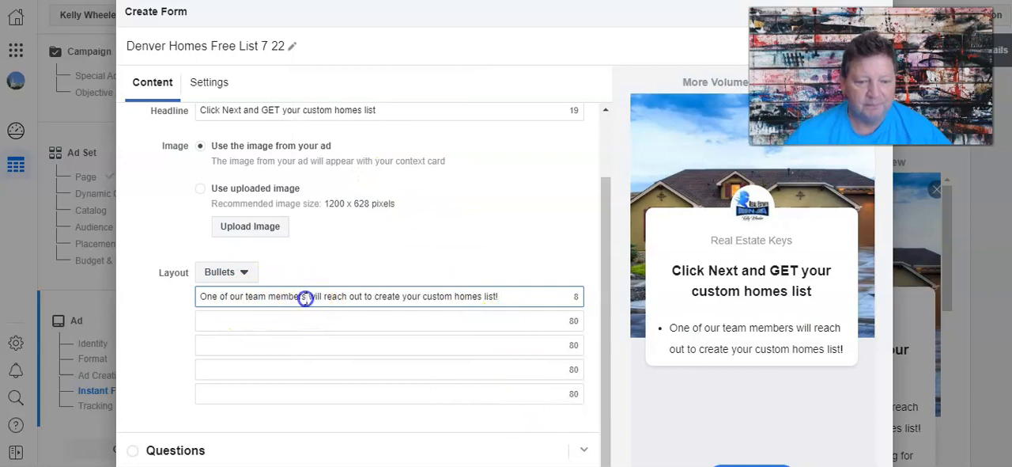
Reword the first intro bullet to "I will be reaching out to create your custom homes list!".
left_click_drag(305, 297, 134, 292)
type("I will be")
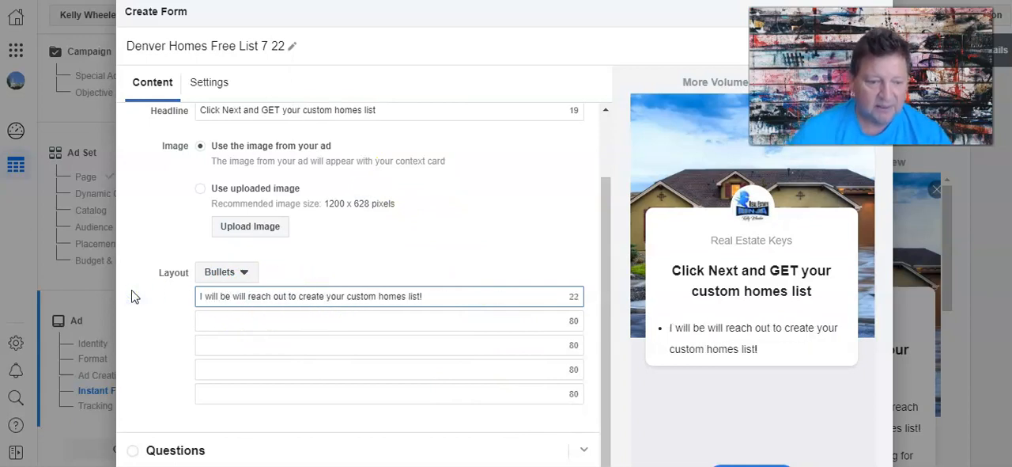
key("Delete")
key("Delete")
key("Delete")
key("Delete")
key("Delete")
key("Delete")
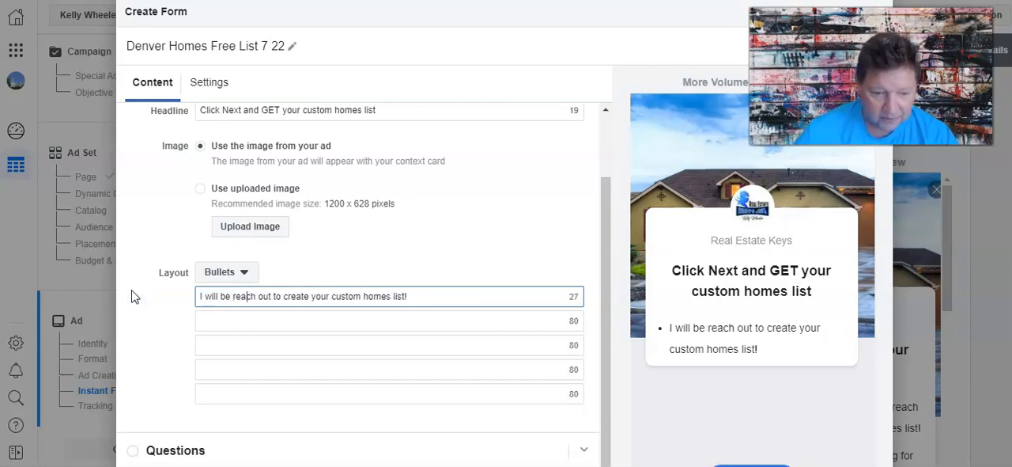
type("ing")
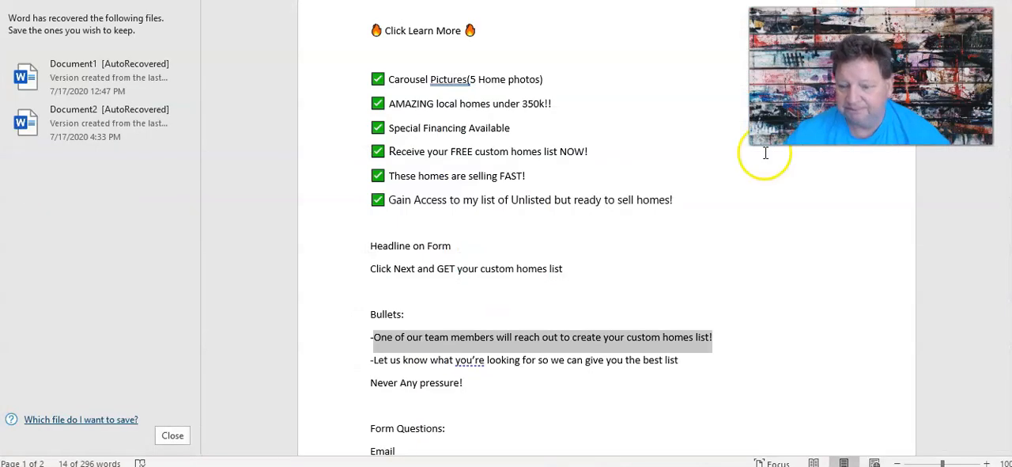
Copy the Word document line "-Let us know what you're looking for so we can give you the best list" into the form's second intro bullet.
double_click(506, 360)
left_click(511, 360)
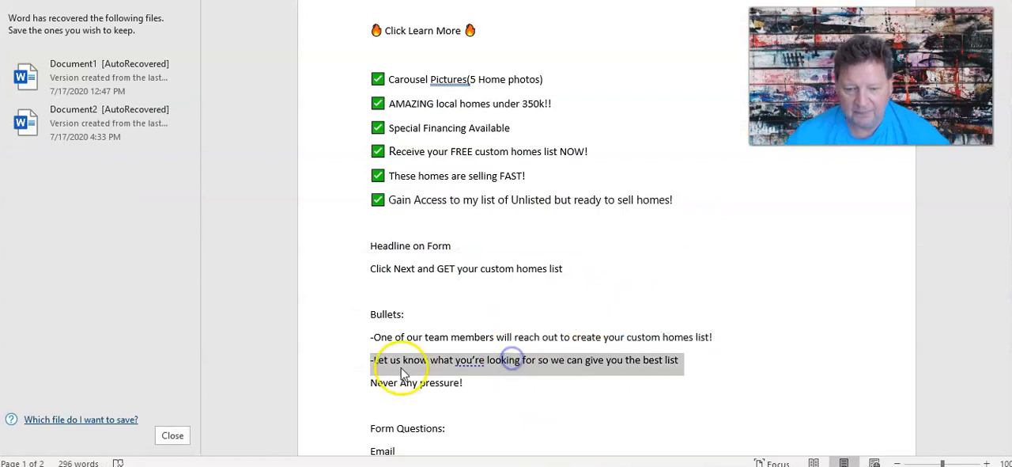
right_click(405, 360)
left_click(442, 129)
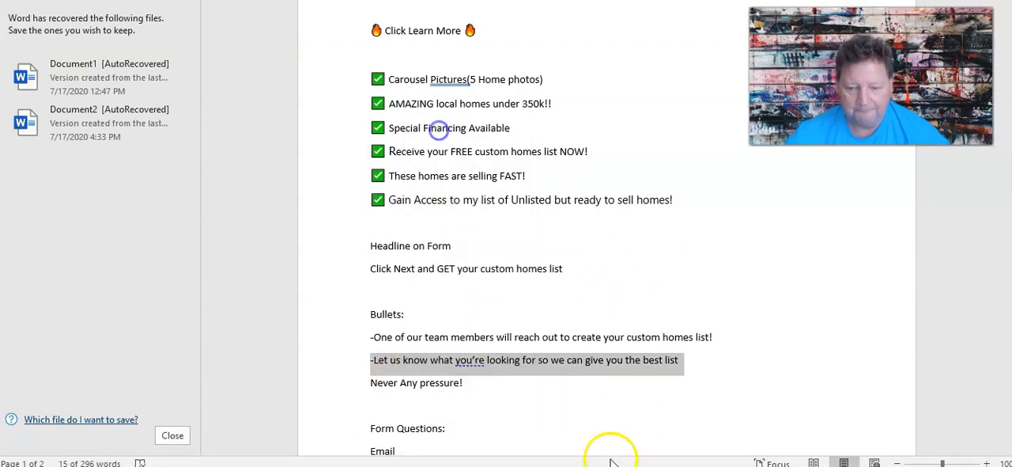
key("alt+Tab")
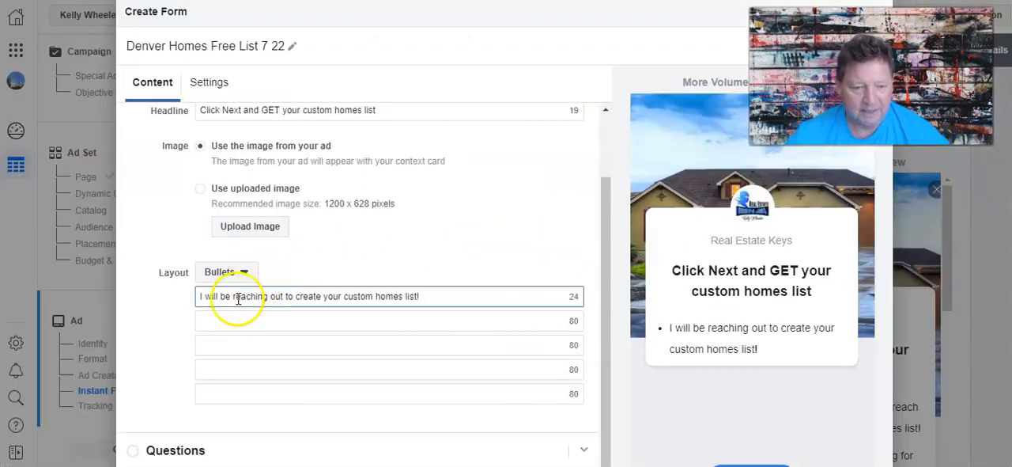
right_click(223, 321)
left_click(257, 203)
Enter "No pressure!" as the third intro bullet and expand the full bullet list in the form preview.
left_click(239, 345)
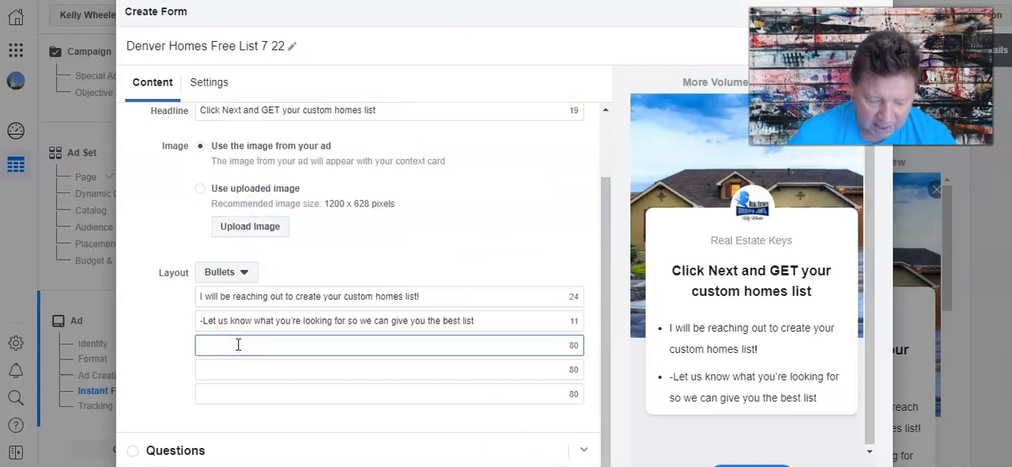
type("No pressure!")
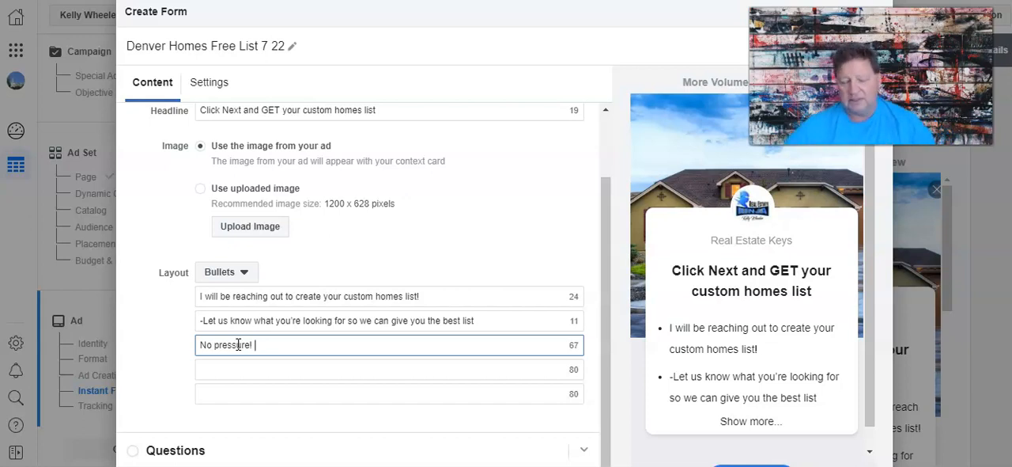
left_click(172, 352)
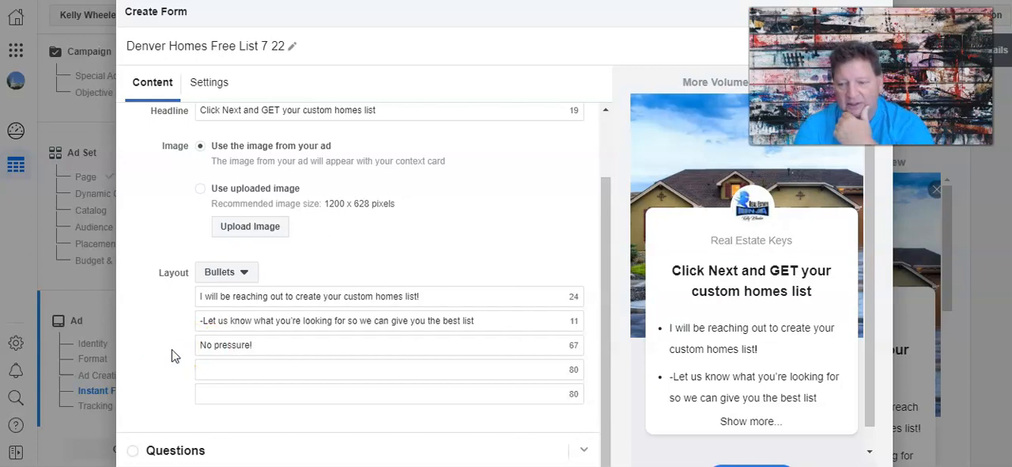
left_click(739, 420)
scroll(740, 425, "down", 2)
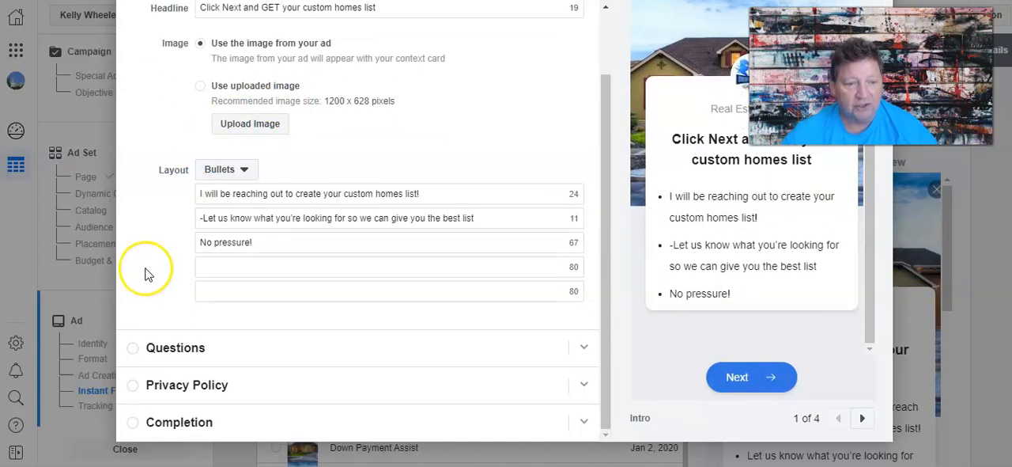
scroll(145, 273, "up", 1)
scroll(144, 274, "down", 1)
Open the form's Questions section and remove the Full name question.
left_click(163, 340)
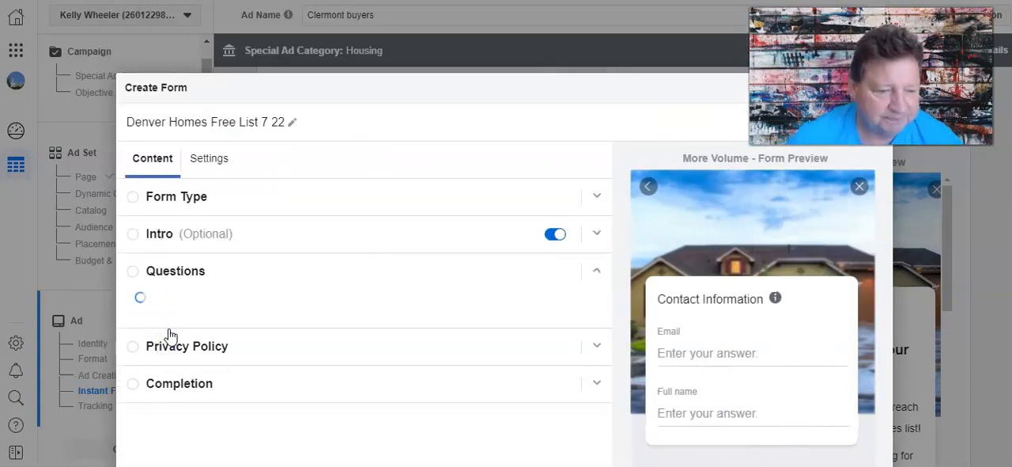
scroll(393, 347, "down", 1)
scroll(379, 347, "down", 2)
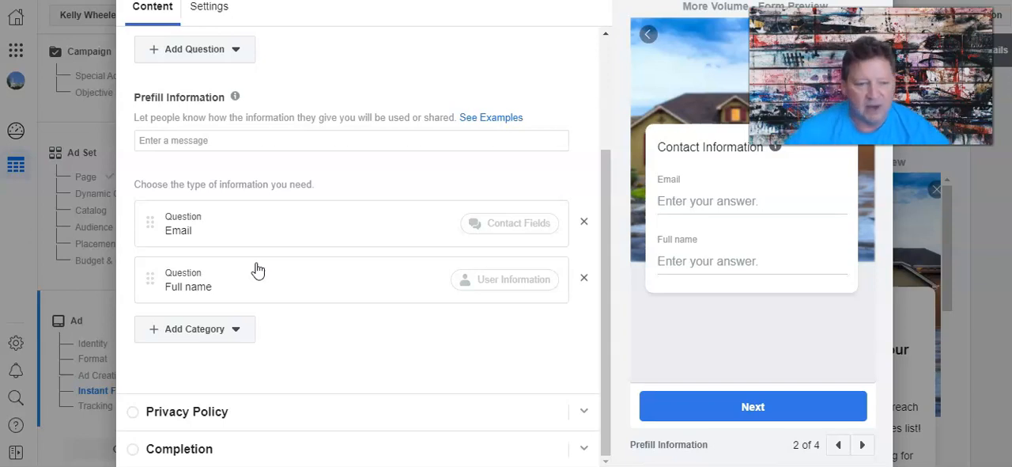
left_click(252, 273)
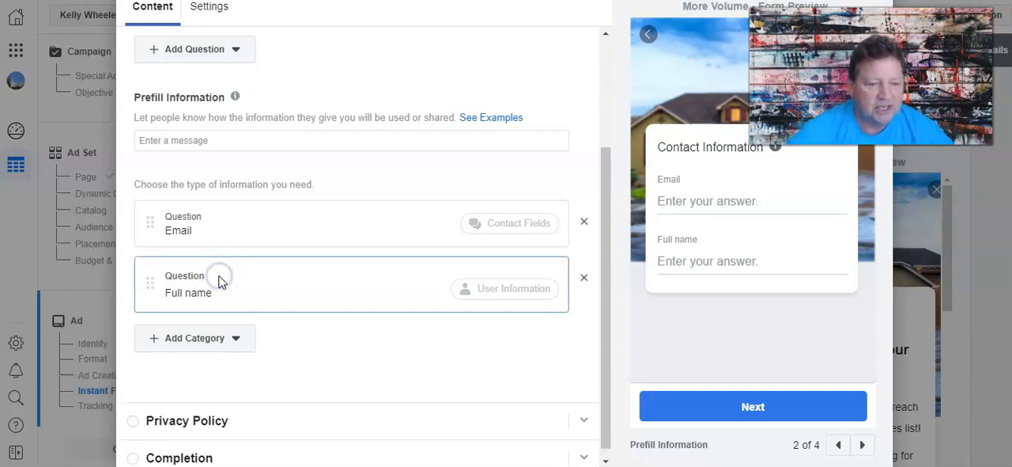
left_click(616, 305)
left_click(584, 277)
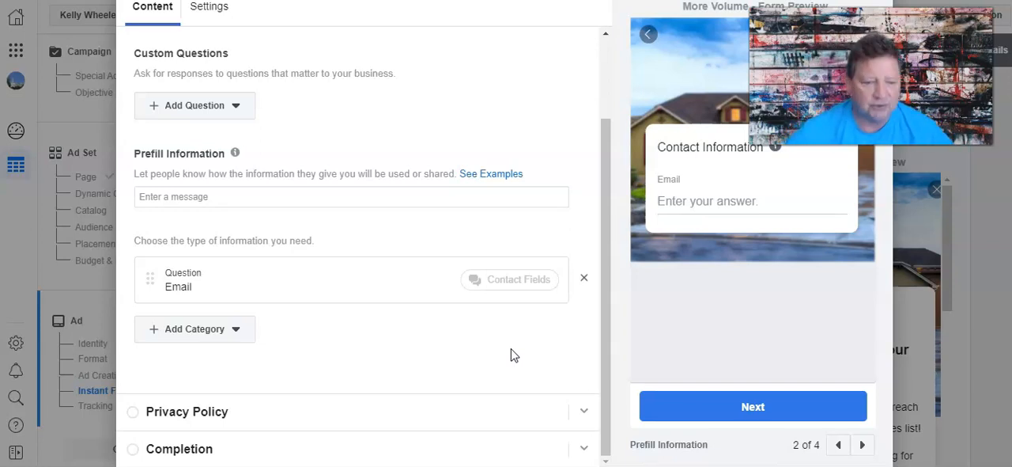
Add First name and Last name from the User Information category as form questions.
left_click(234, 332)
mouse_move(210, 368)
mouse_move(252, 386)
left_click(324, 411)
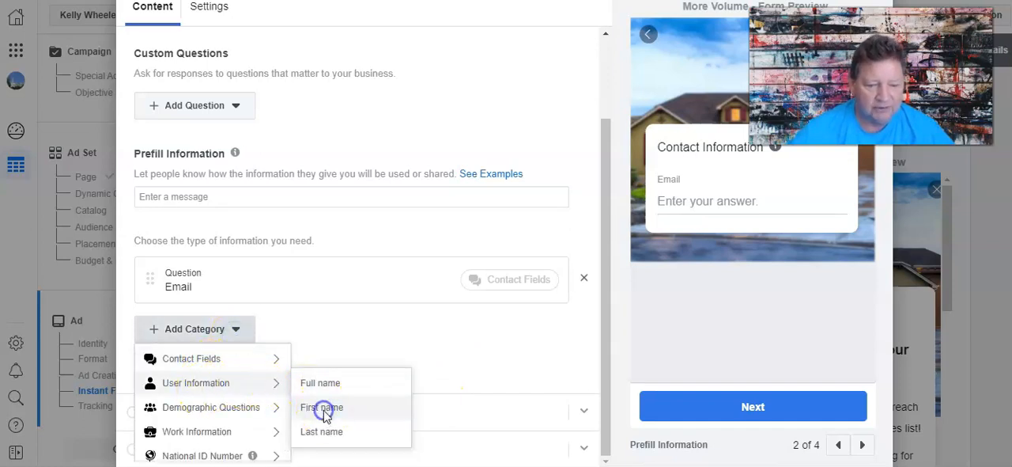
left_click(163, 394)
mouse_move(169, 304)
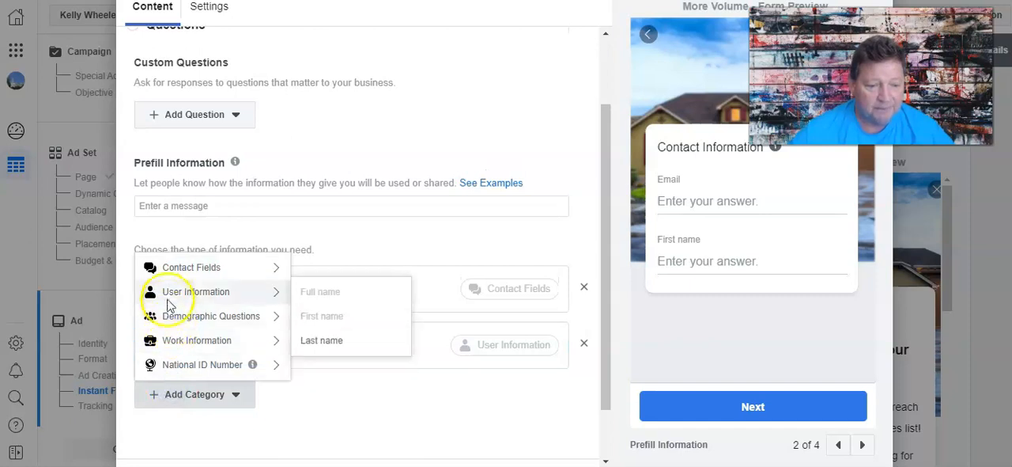
left_click(326, 341)
Add Phone number from the Contact Fields category as a form question.
scroll(222, 387, "down", 2)
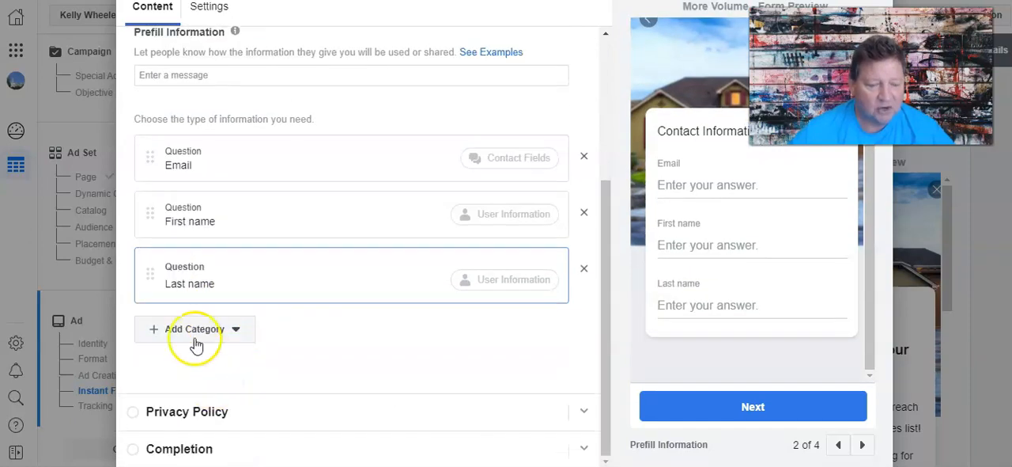
left_click(196, 344)
mouse_move(225, 363)
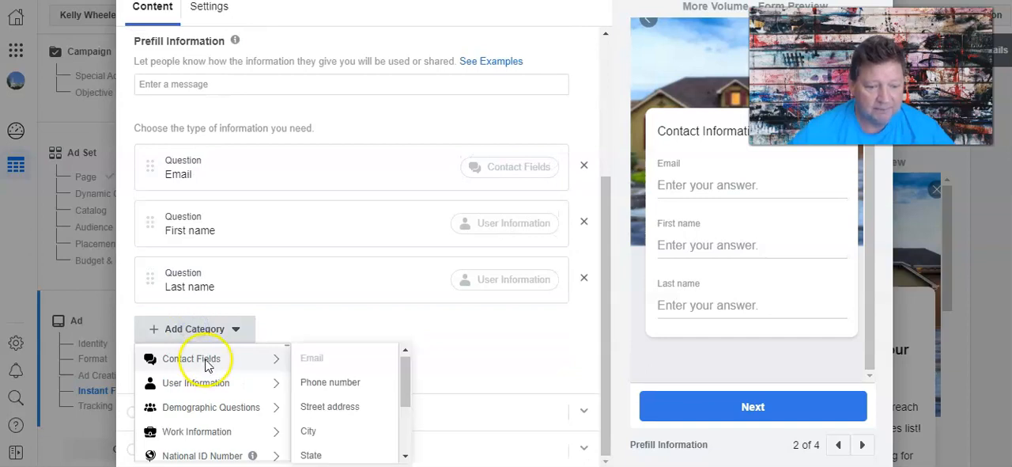
left_click(321, 382)
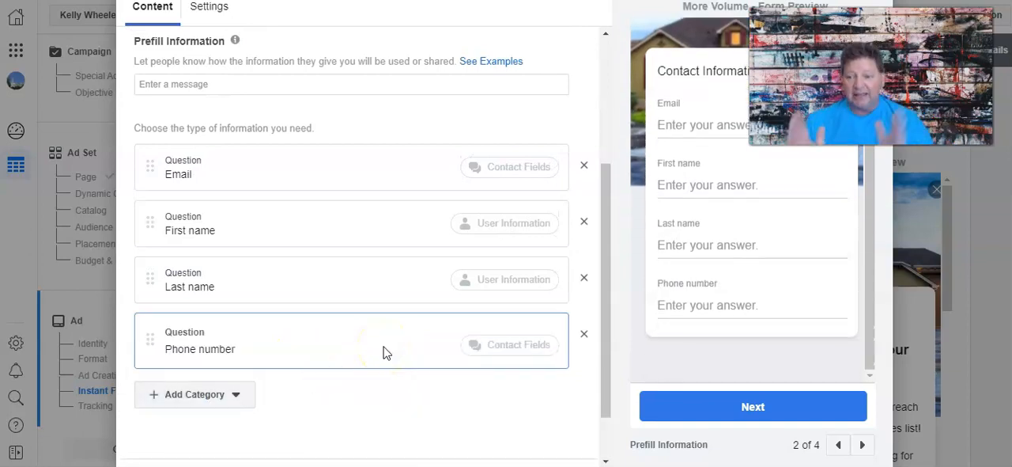
Add a blank multiple-choice question under the form's Custom Questions.
scroll(383, 353, "down", 1)
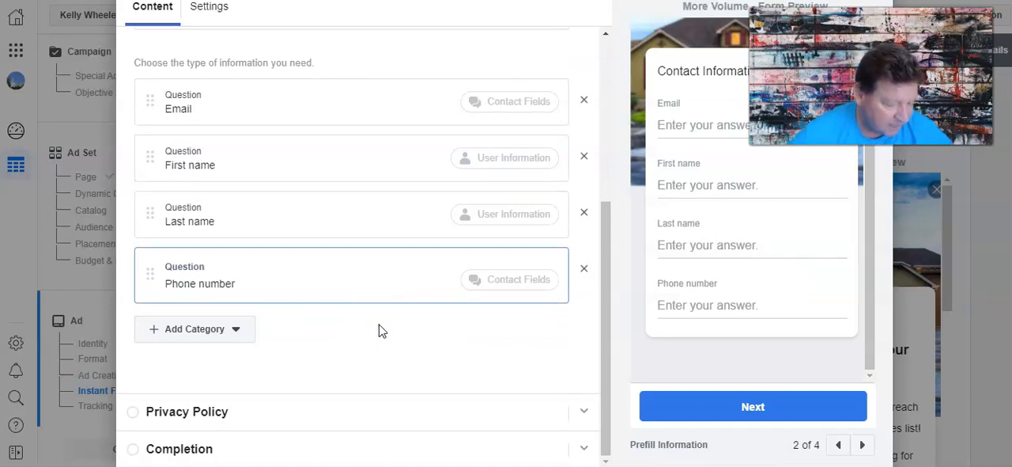
scroll(287, 356, "up", 4)
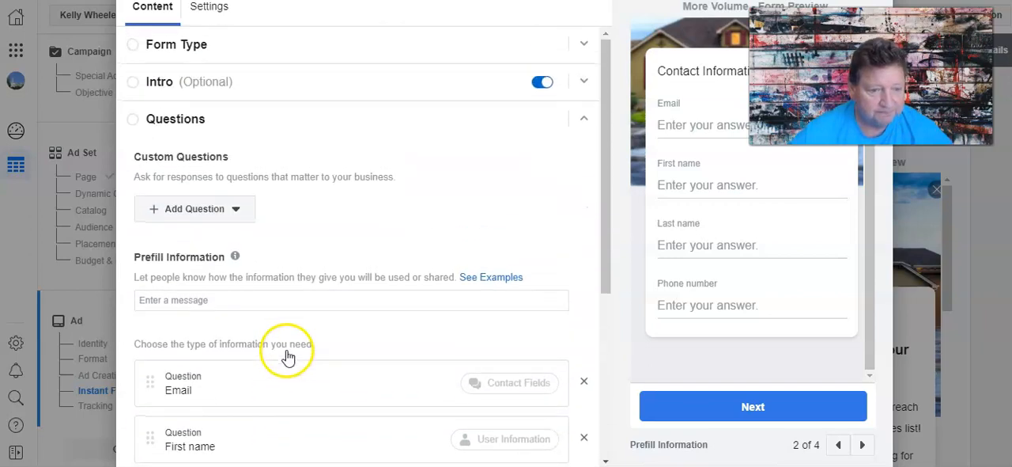
scroll(287, 356, "up", 1)
scroll(287, 350, "down", 4)
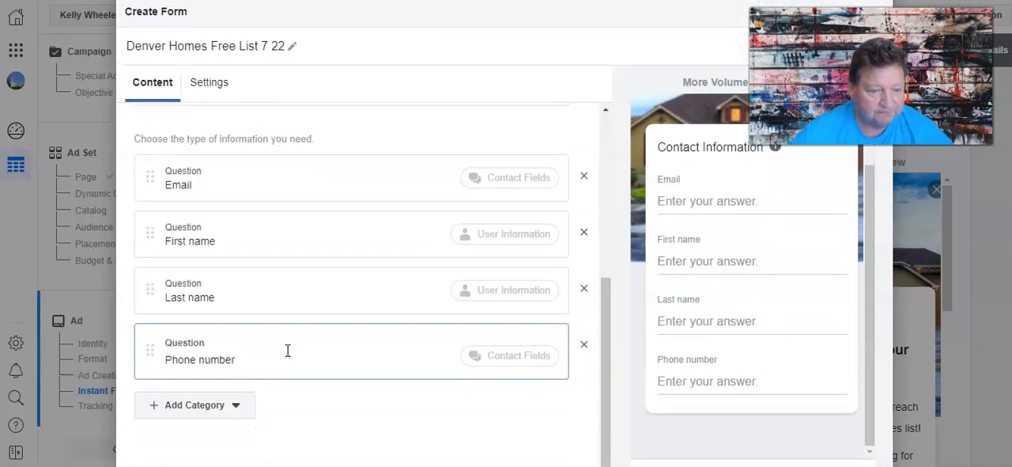
scroll(336, 427, "down", 2)
scroll(339, 427, "up", 1)
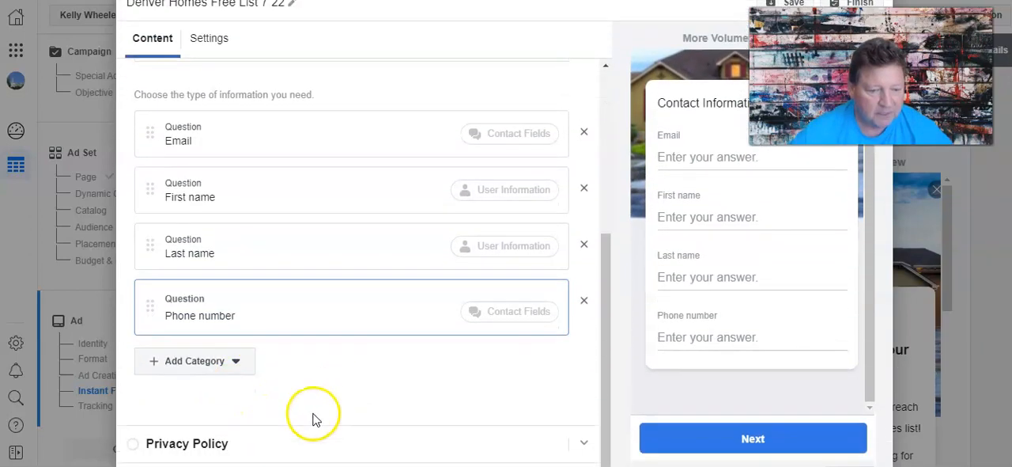
scroll(300, 412, "down", 1)
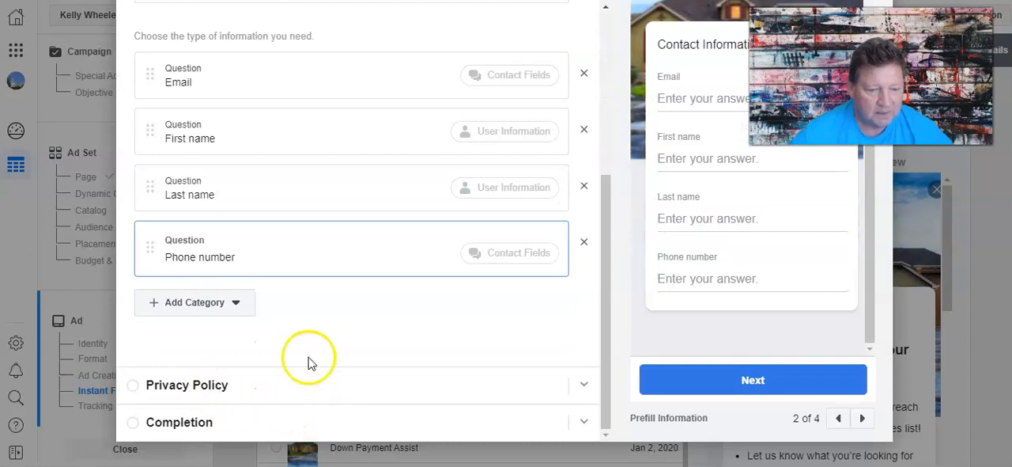
scroll(310, 351, "up", 3)
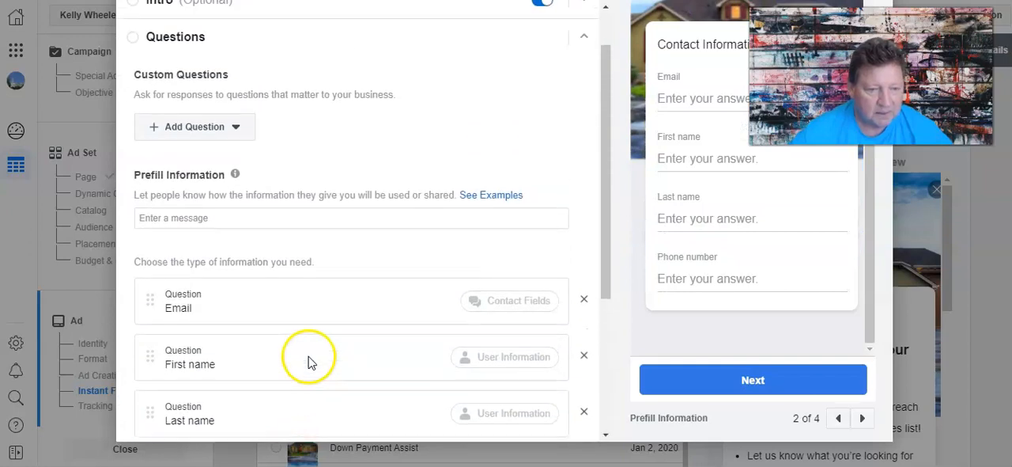
left_click(199, 126)
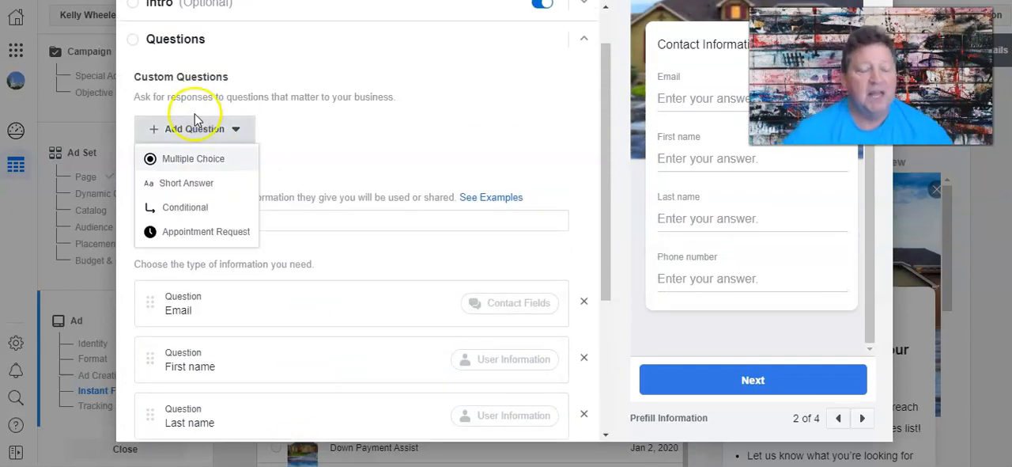
left_click(192, 161)
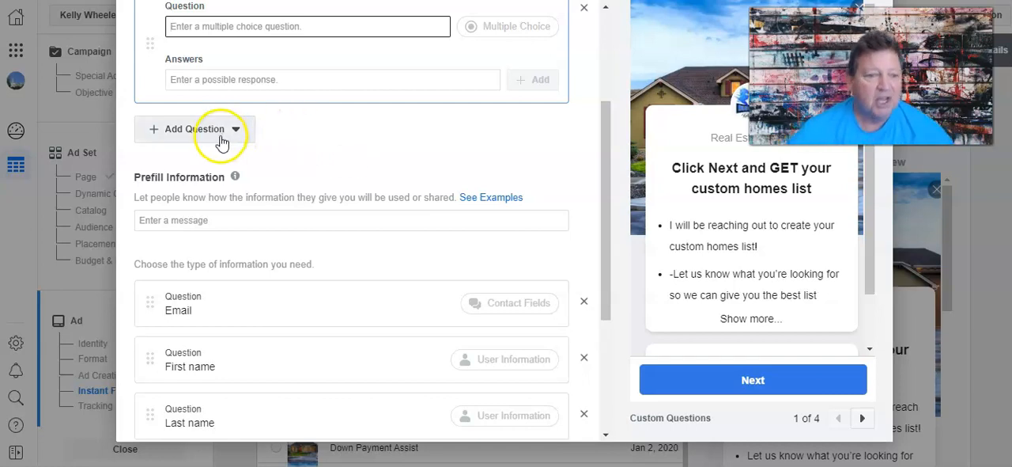
scroll(275, 242, "up", 3)
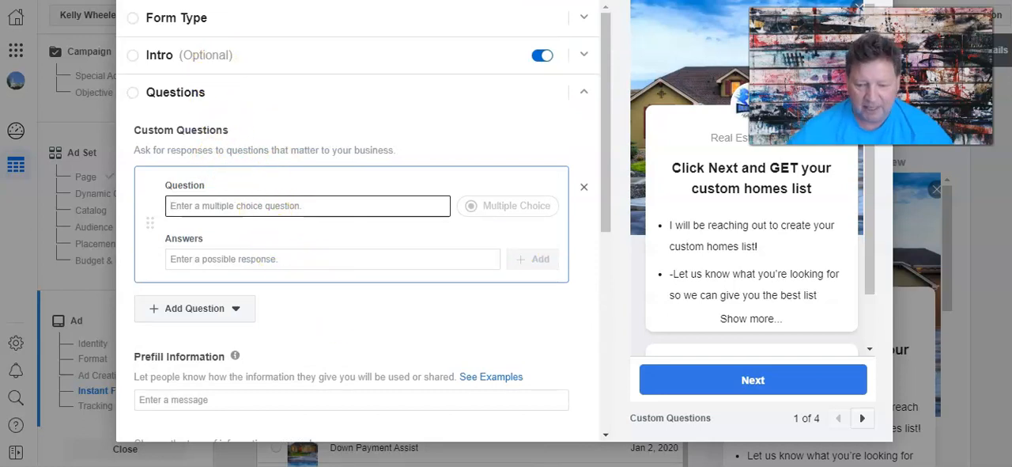
Copy "Do you own or rent your current home?" from the Word document into the new multiple-choice question's text.
key("alt+Tab")
scroll(366, 273, "down", 8)
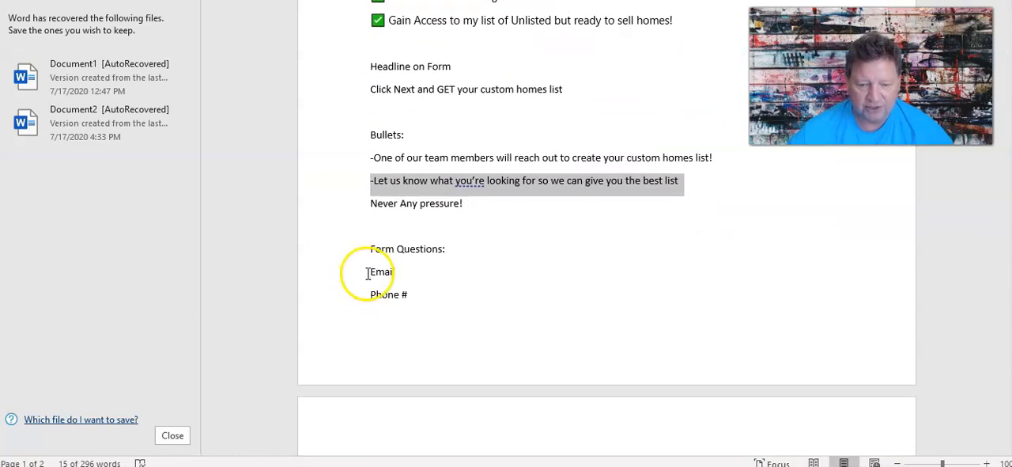
scroll(372, 274, "down", 1)
left_click_drag(369, 264, 549, 265)
right_click(526, 264)
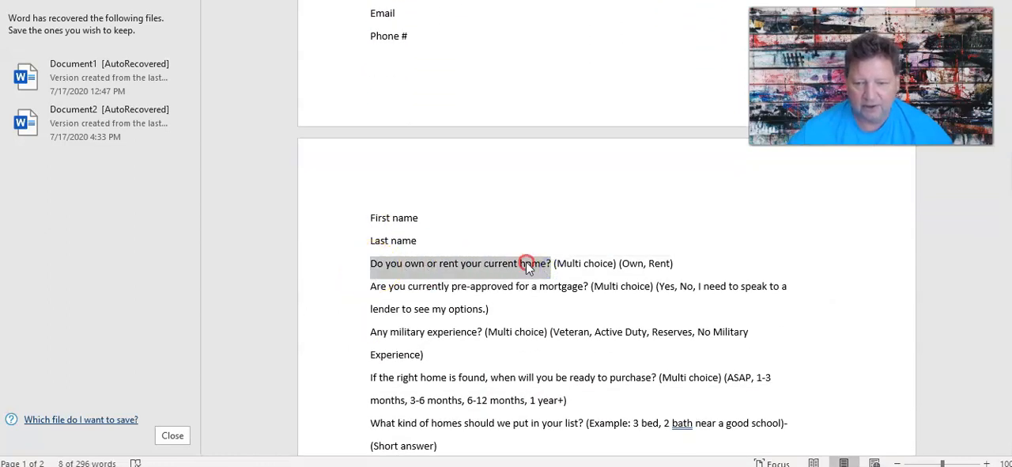
left_click(565, 25)
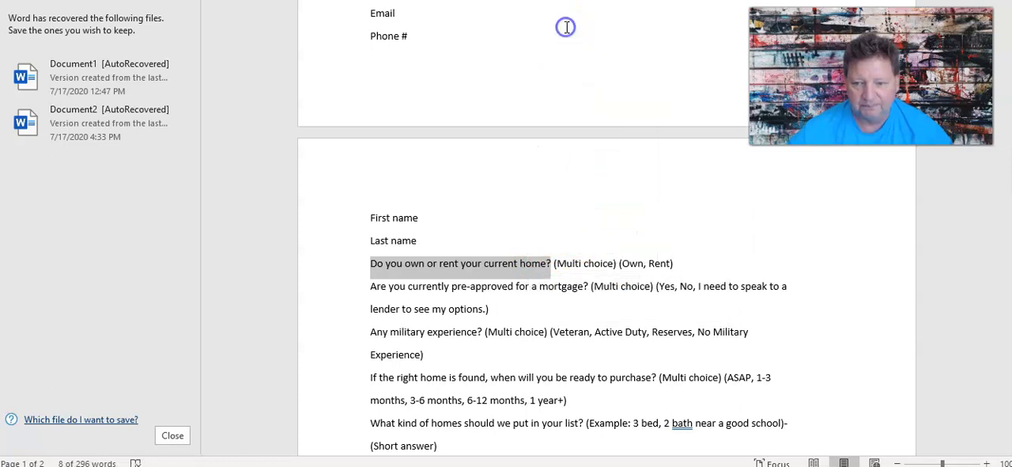
key("alt+Tab")
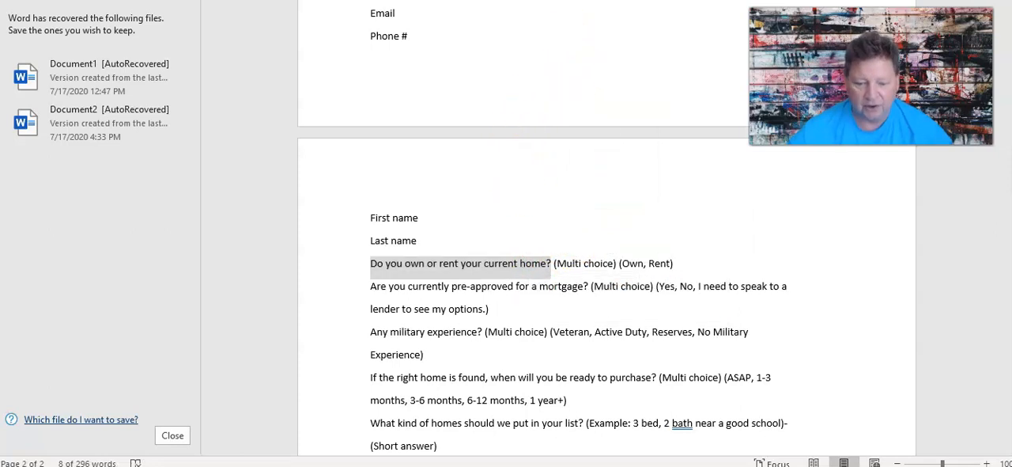
right_click(237, 207)
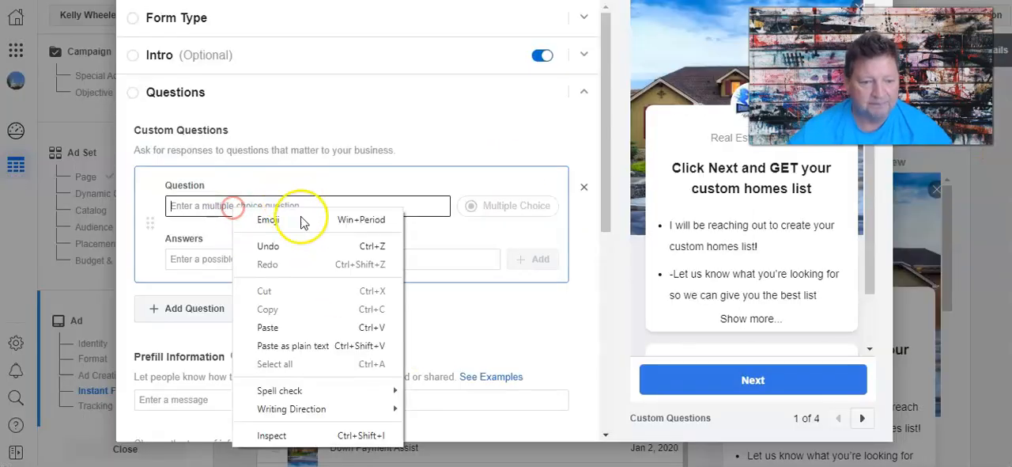
left_click(310, 327)
Add "Own" as a possible answer to the own-or-rent question.
left_click(237, 260)
type("Own")
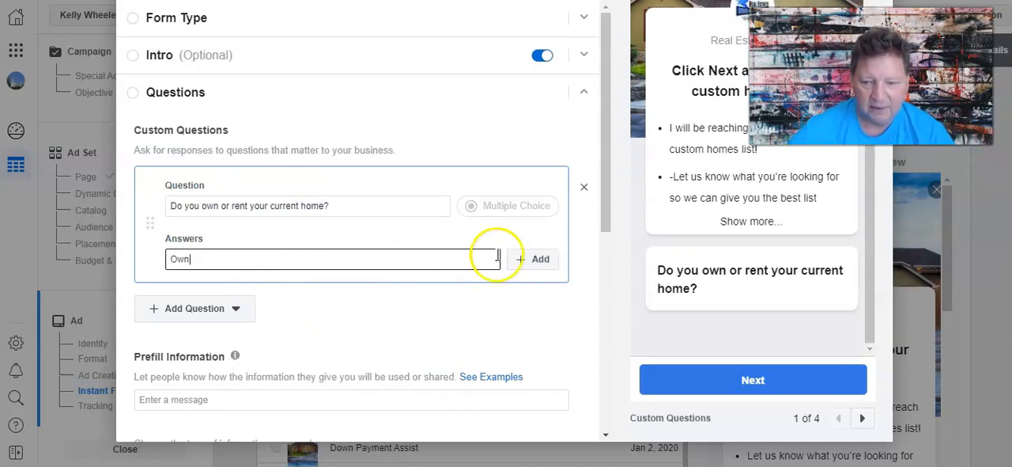
left_click(532, 260)
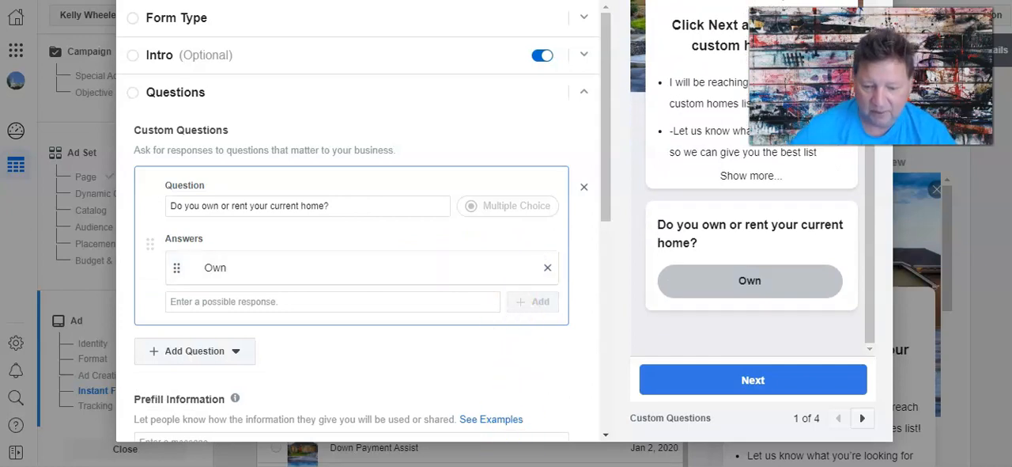
Enter "Rent" as a second possible response to the own-or-rent question.
key("alt+Tab")
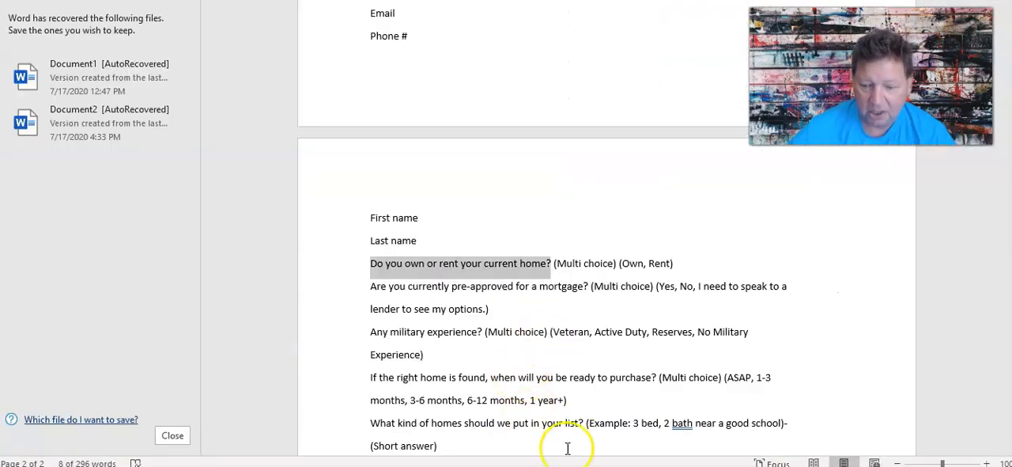
key("alt+Tab")
left_click(253, 301)
type("ren")
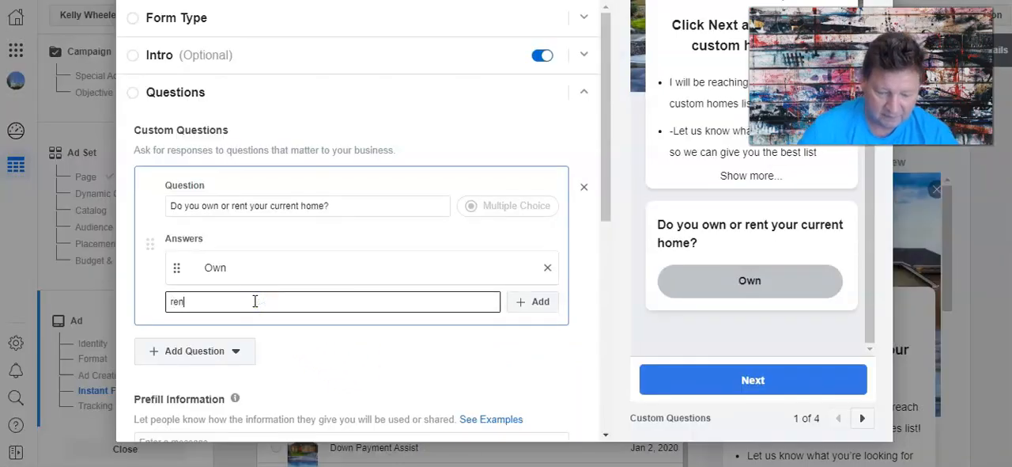
type("t")
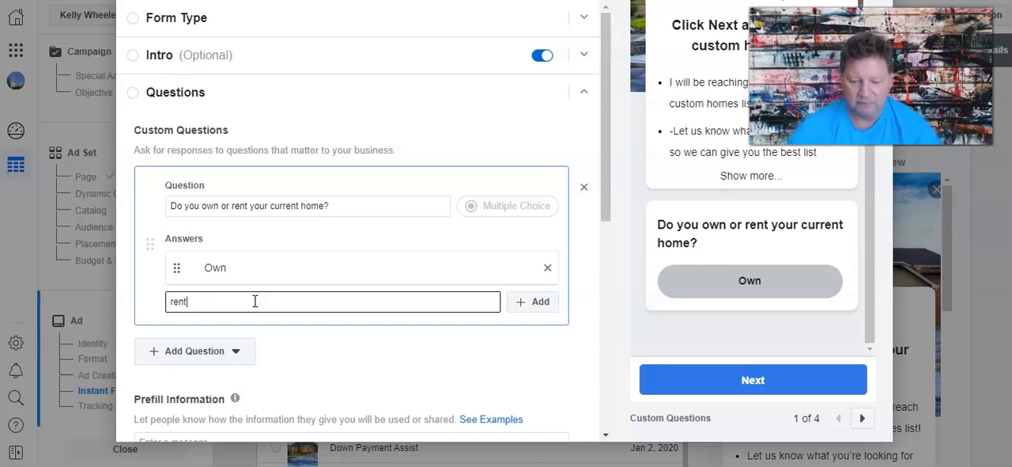
key("BackSpace")
key("BackSpace")
key("BackSpace")
key("BackSpace")
type("Re")
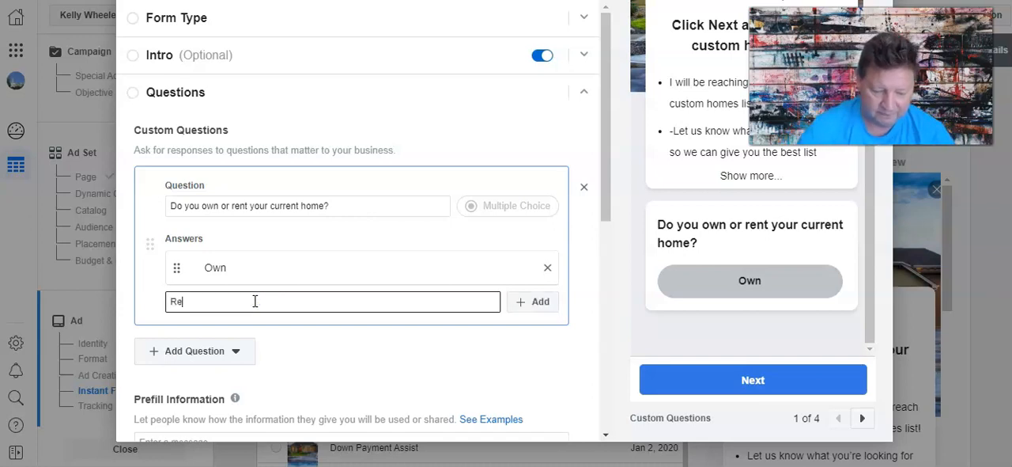
Add a second multiple-choice question and copy "Are you currently pre-approved for a mortgage?" from the Word document into its question text.
left_click(211, 357)
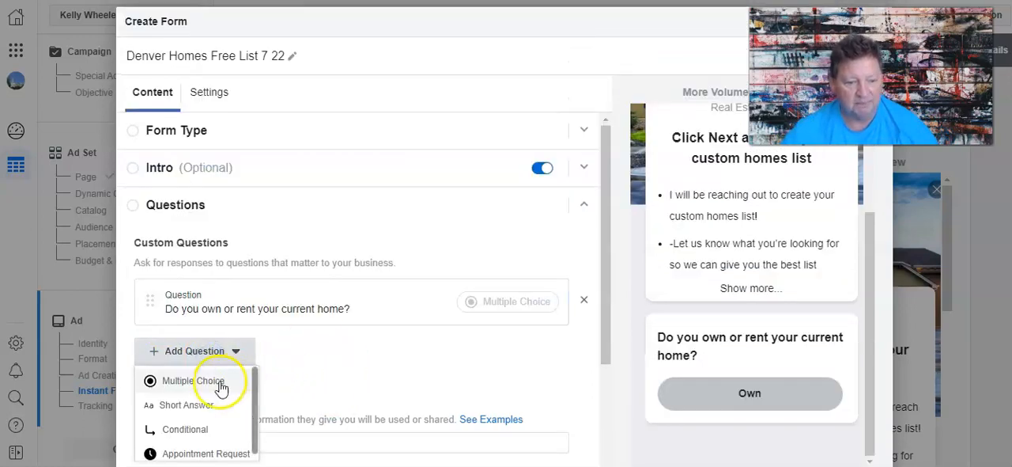
left_click(219, 383)
key("alt+Tab")
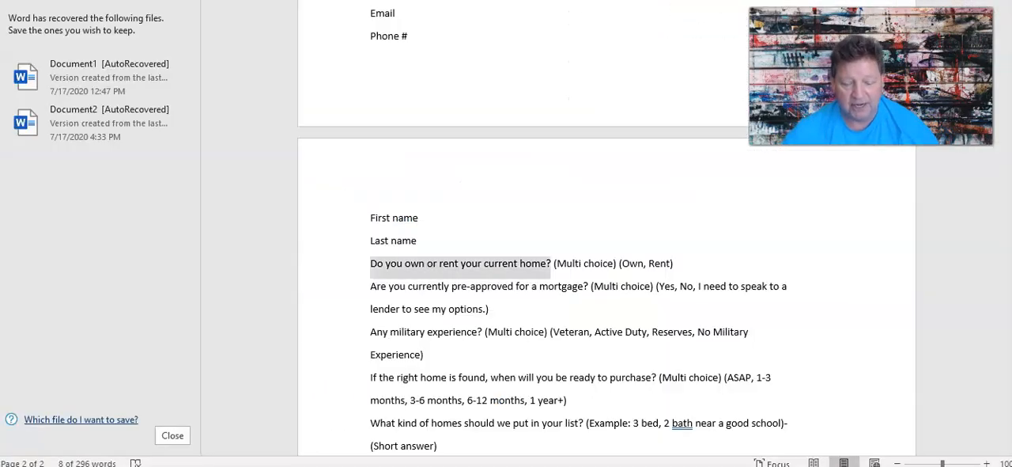
left_click_drag(369, 281, 585, 290)
right_click(557, 296)
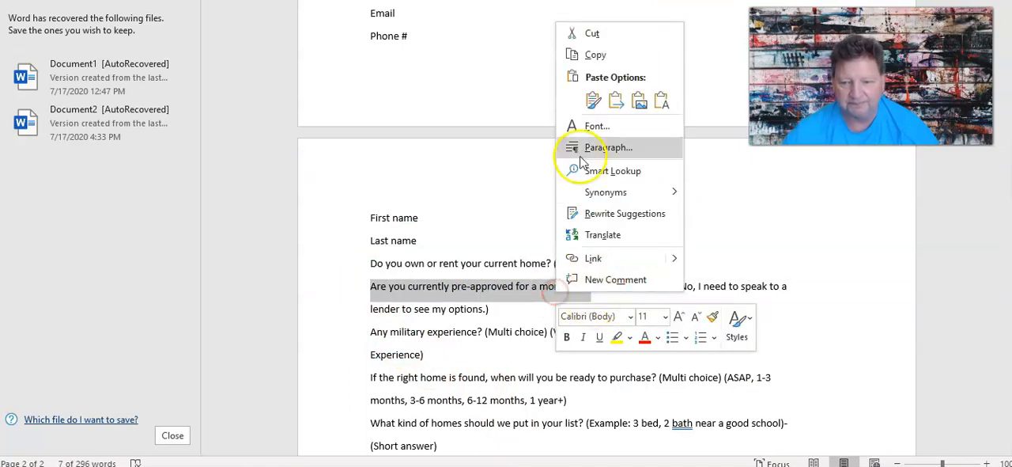
left_click(593, 58)
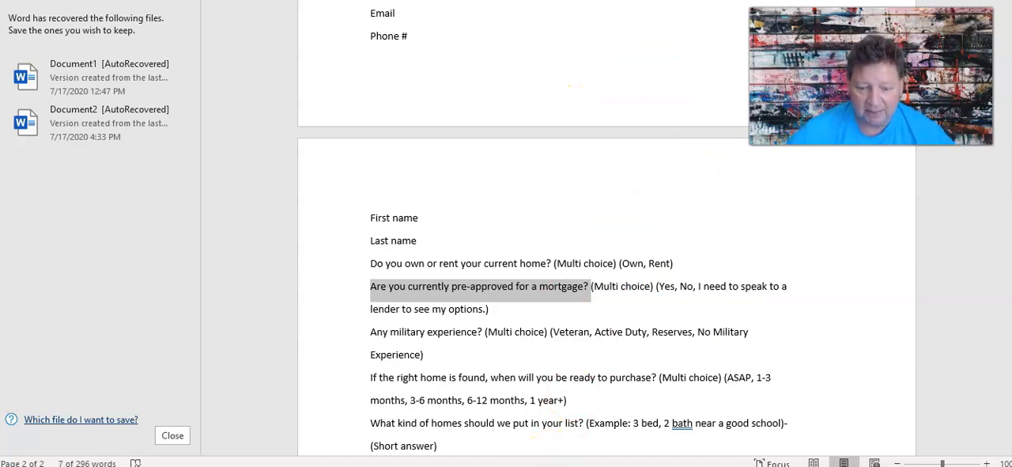
left_click(464, 463)
right_click(205, 311)
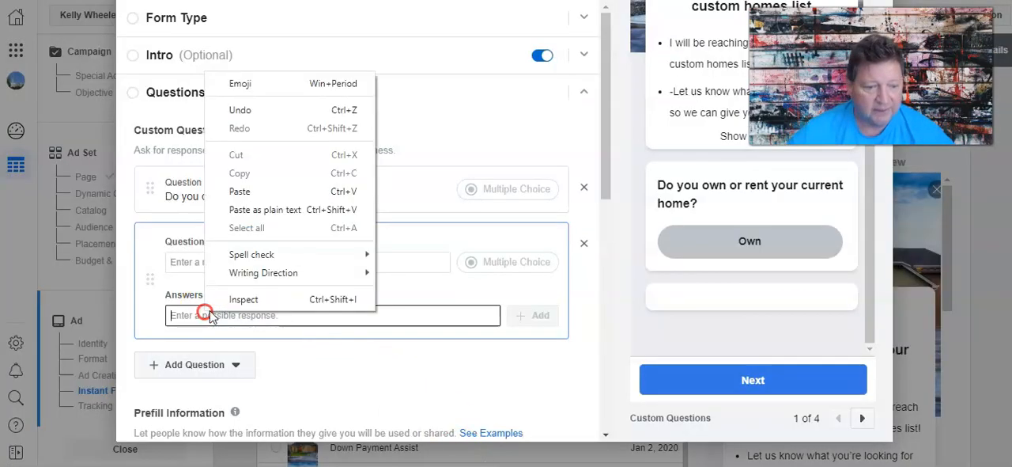
left_click(248, 197)
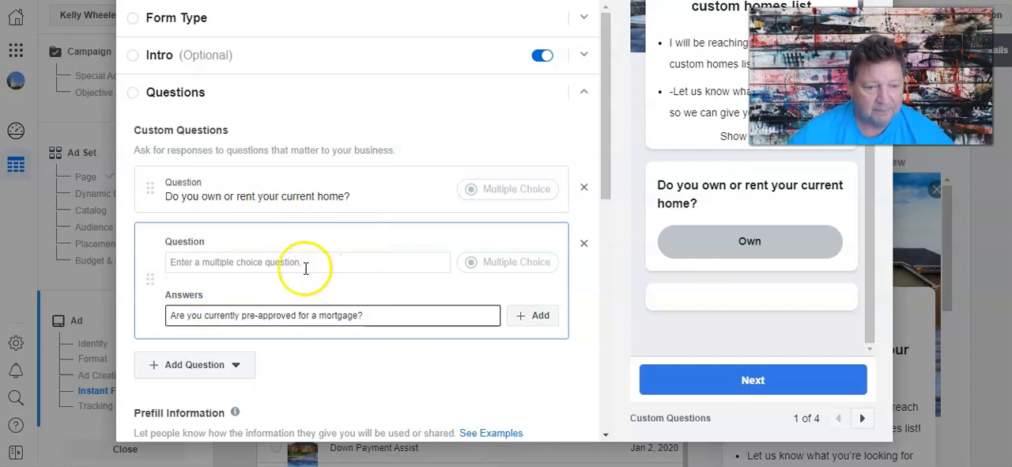
right_click(275, 262)
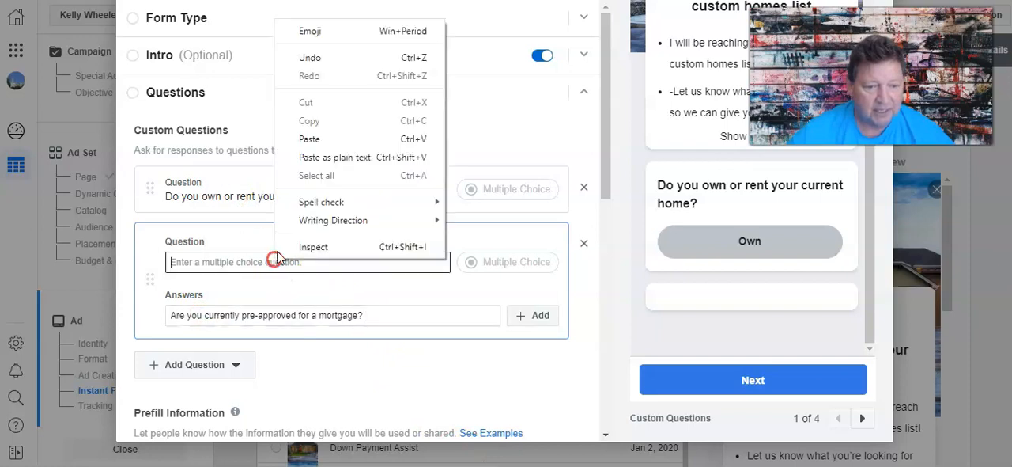
left_click(309, 140)
Add "Yes" as a mortgage-question answer and enter "No, I need to speak to a Lender to see my options" as the next response.
left_click_drag(368, 314, 89, 312)
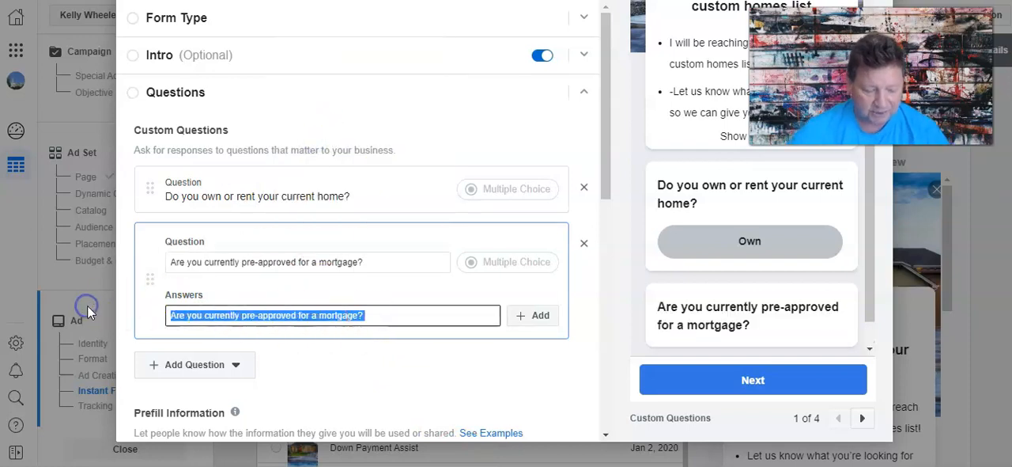
type("Yes")
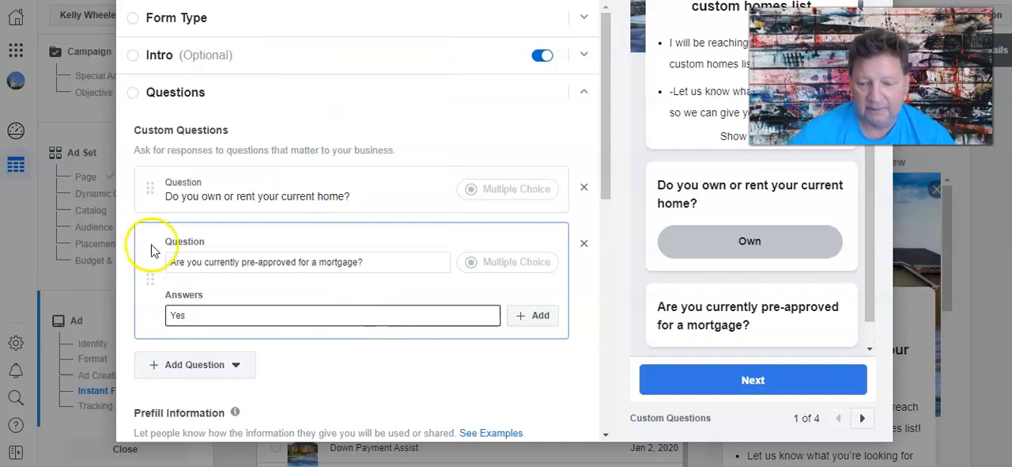
left_click(537, 315)
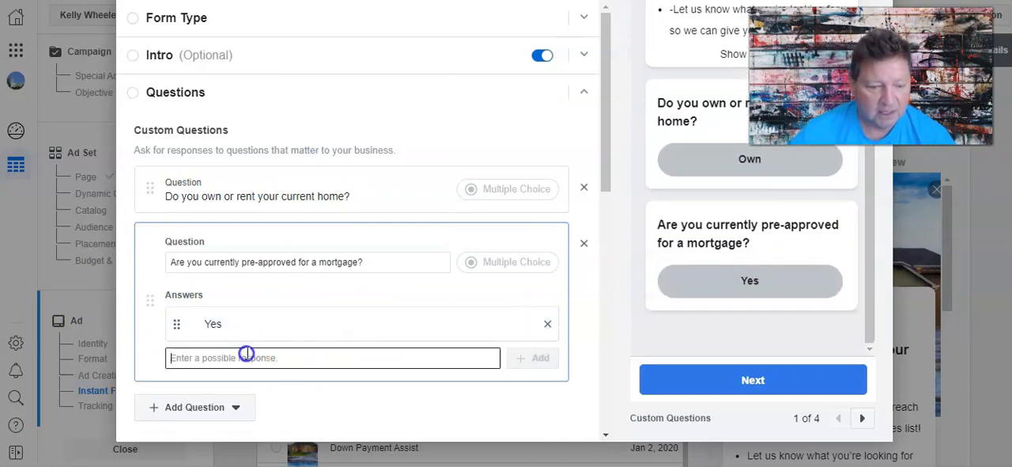
type("No, I need to s")
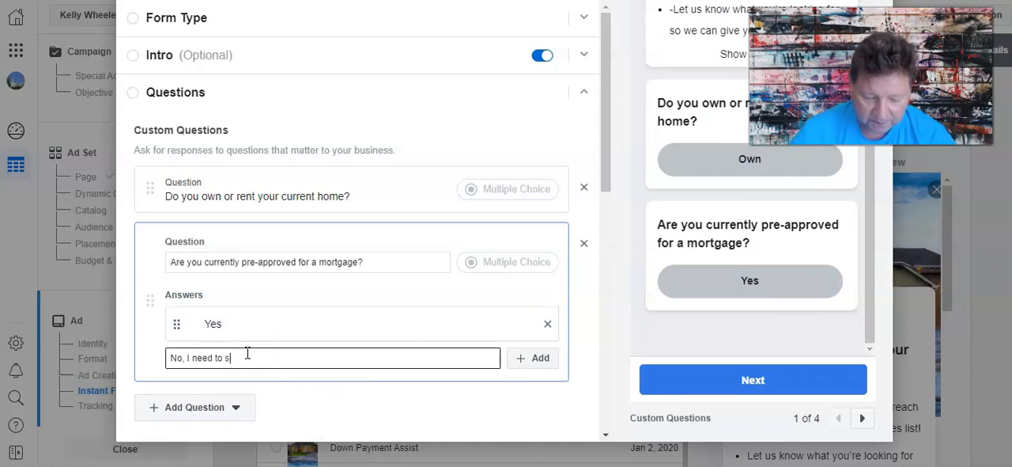
type("peak to a Lender to see my options")
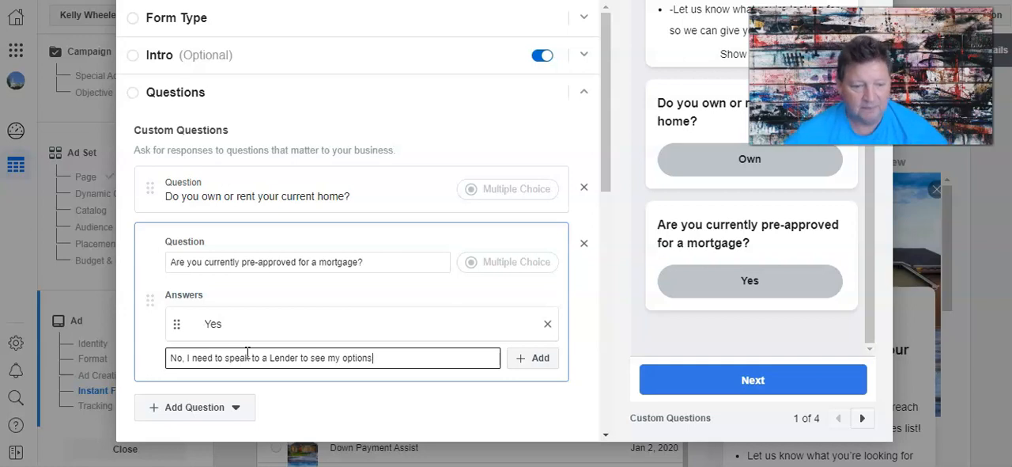
Add a third multiple-choice question below the mortgage pre-approval question.
scroll(248, 353, "down", 2)
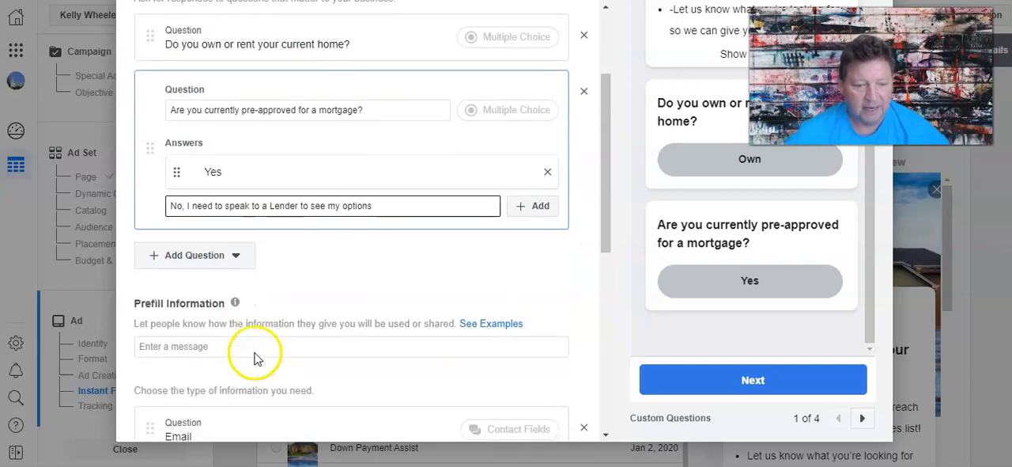
left_click(214, 267)
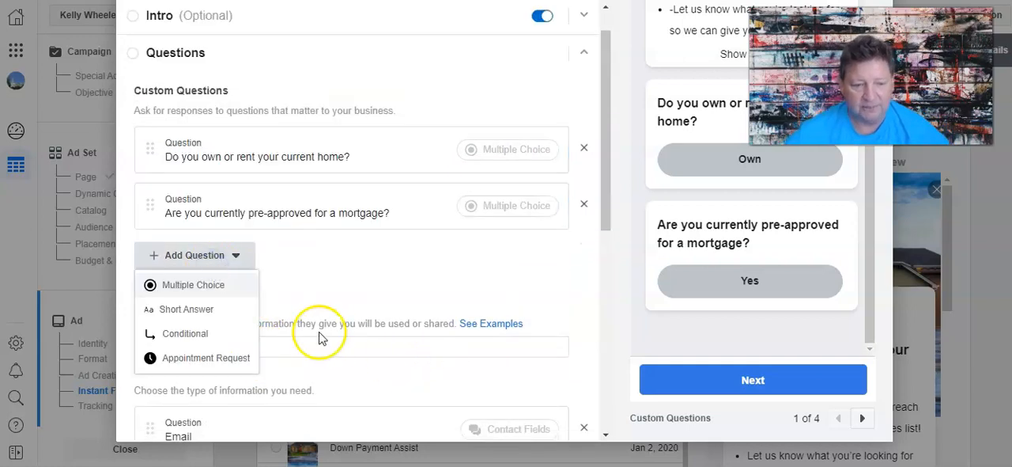
left_click(210, 285)
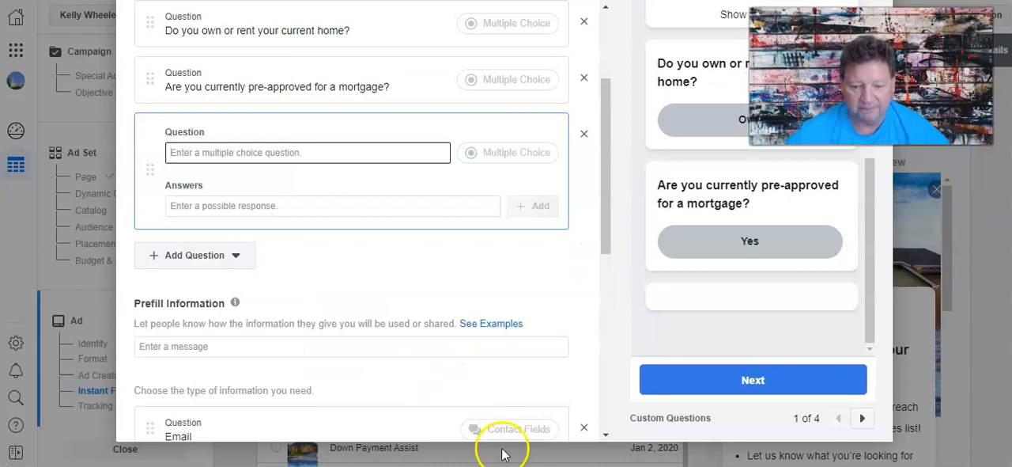
Copy "If the right home is found, when will you be ready to purchase?" from the Word document into the blank question's text.
left_click(539, 465)
scroll(376, 307, "down", 1)
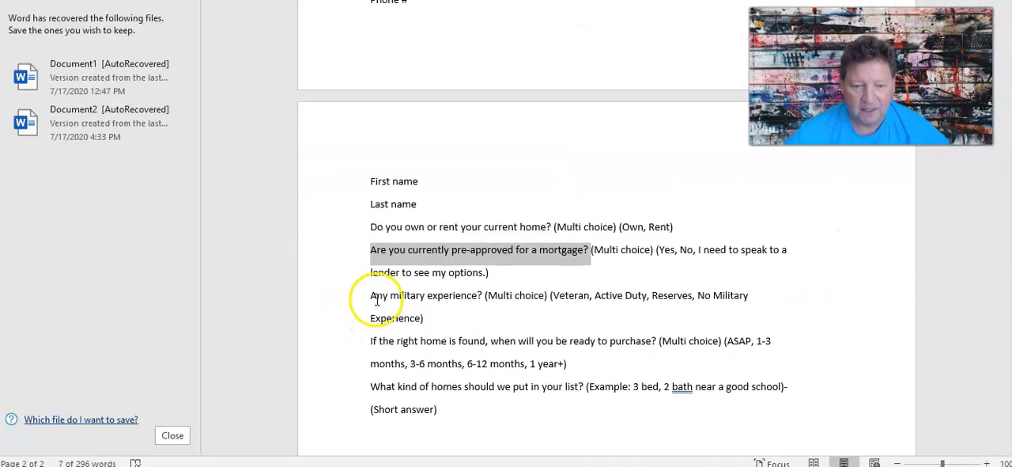
left_click_drag(368, 341, 631, 346)
right_click(631, 344)
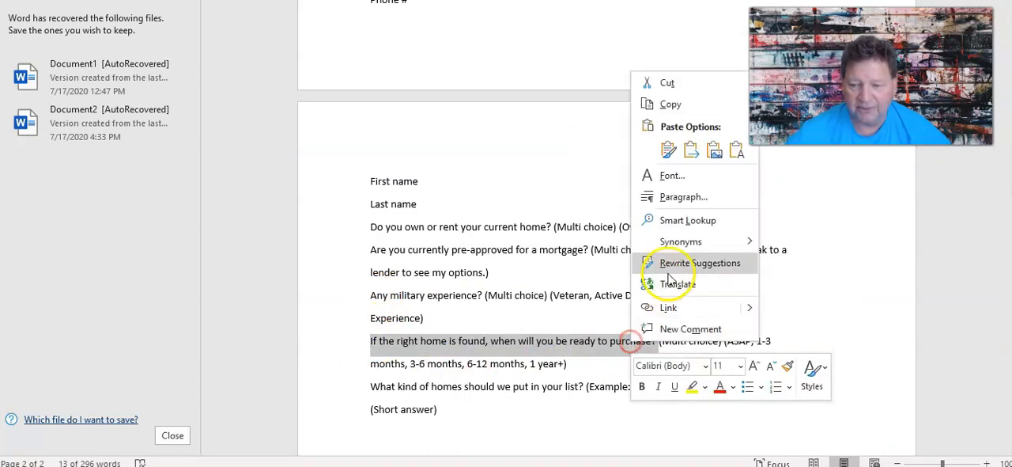
left_click(670, 106)
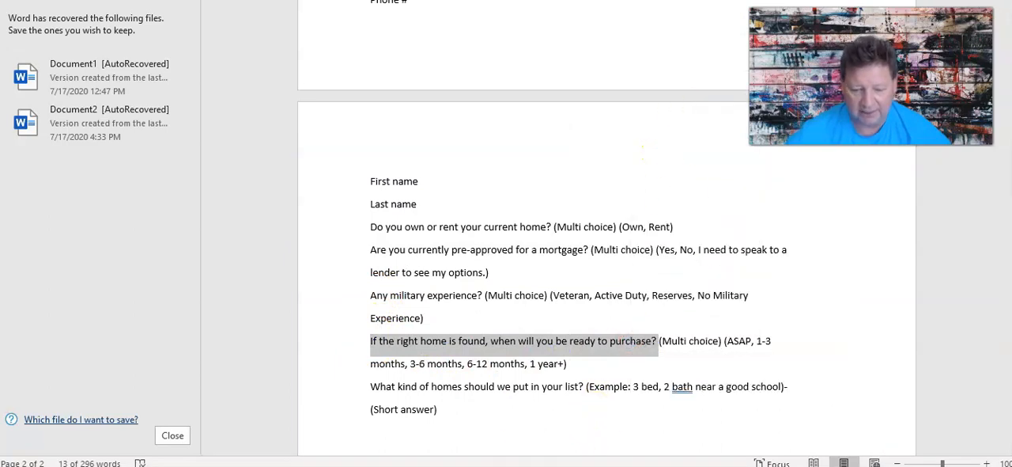
left_click(356, 466)
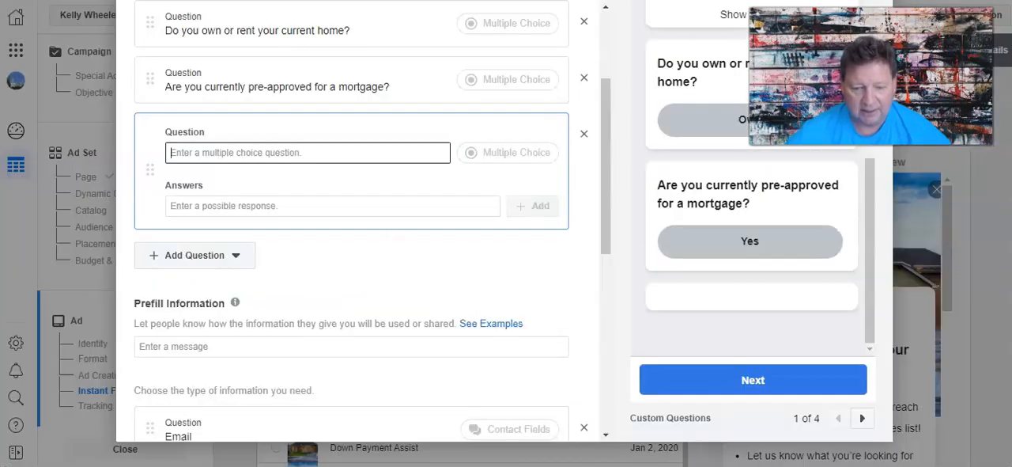
right_click(212, 154)
key("ctrl+v")
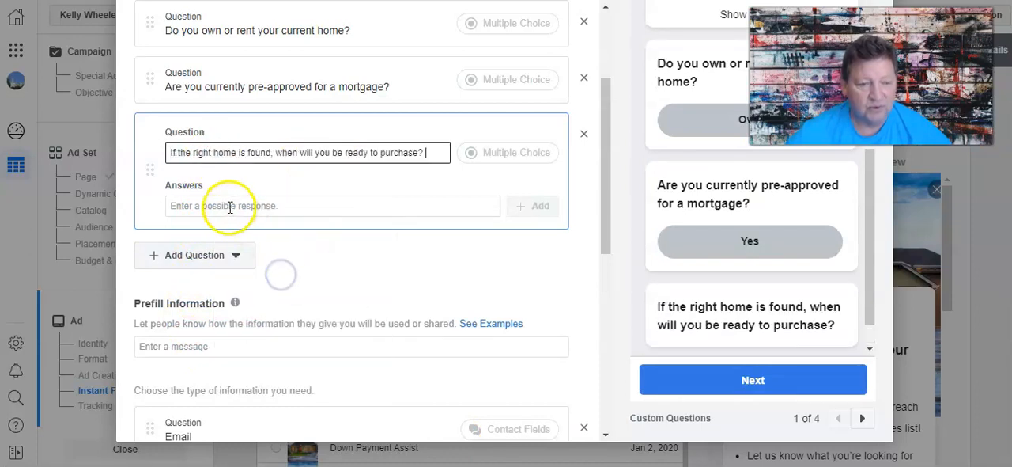
Add "0-3 Months" and "3-6 Months" as possible answers to the ready-to-purchase question.
left_click(229, 206)
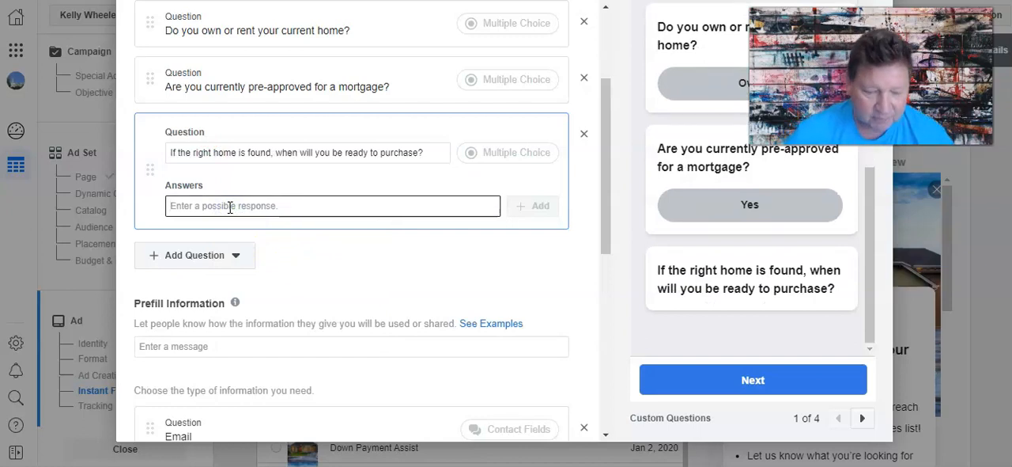
type("0-3 Months")
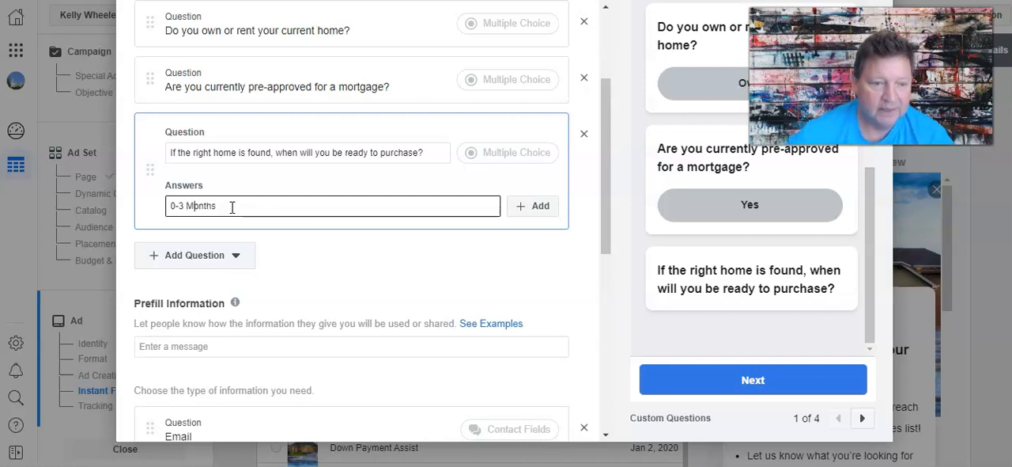
left_click(540, 205)
left_click(267, 204)
type("3-")
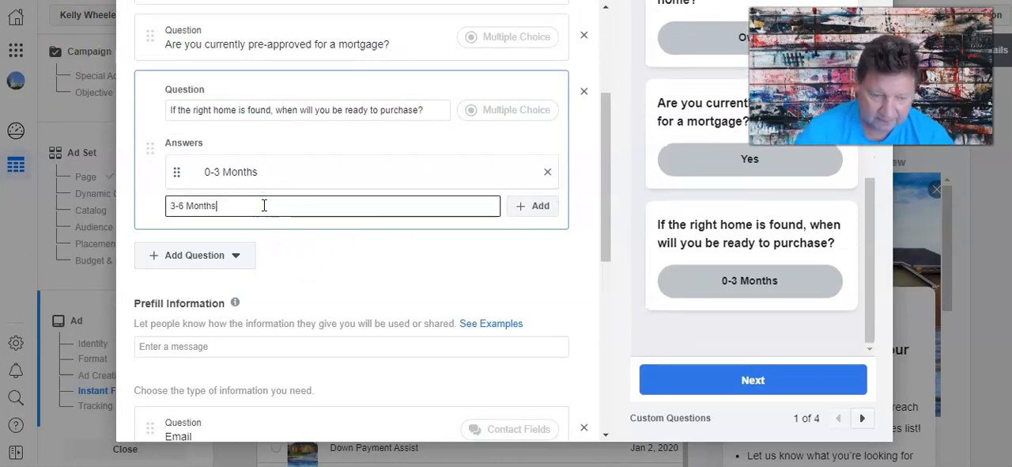
left_click(525, 205)
Add "6-12 Months" and "12+ Months" as further answers to the ready-to-purchase question.
left_click(254, 207)
type("6-12")
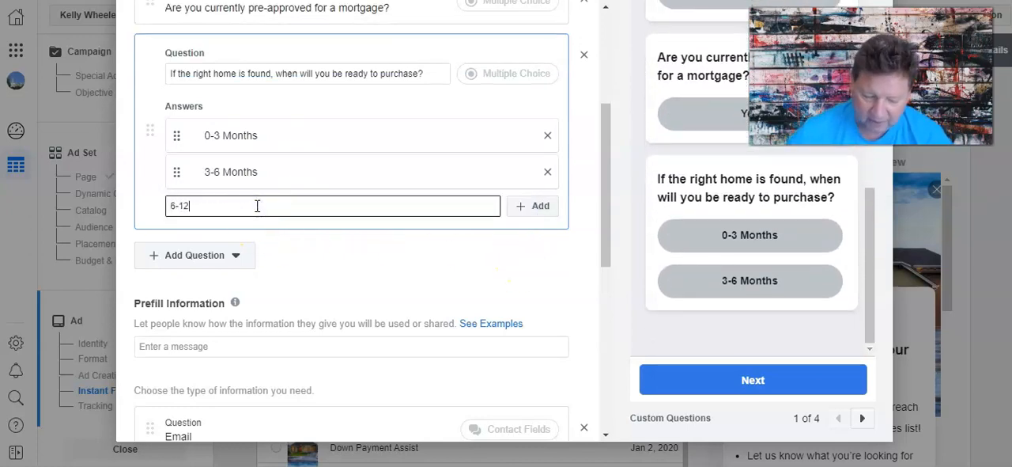
type(" Months")
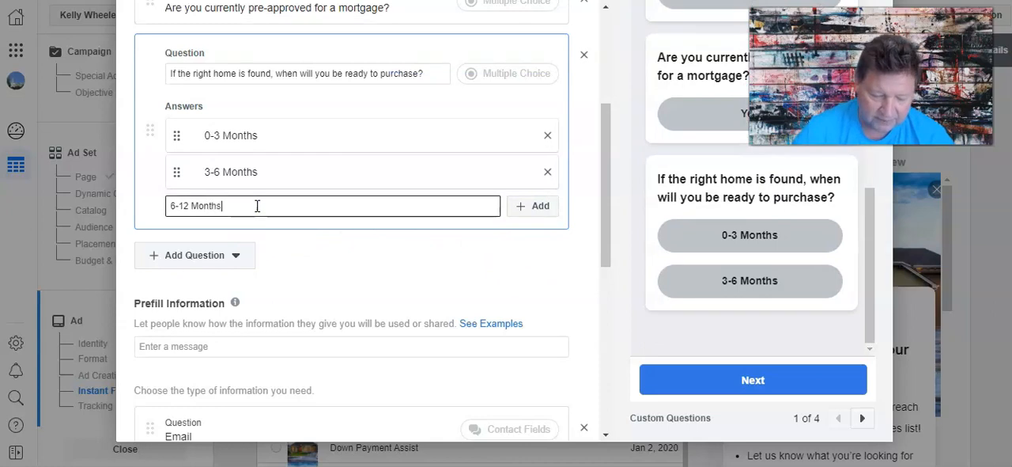
left_click(537, 207)
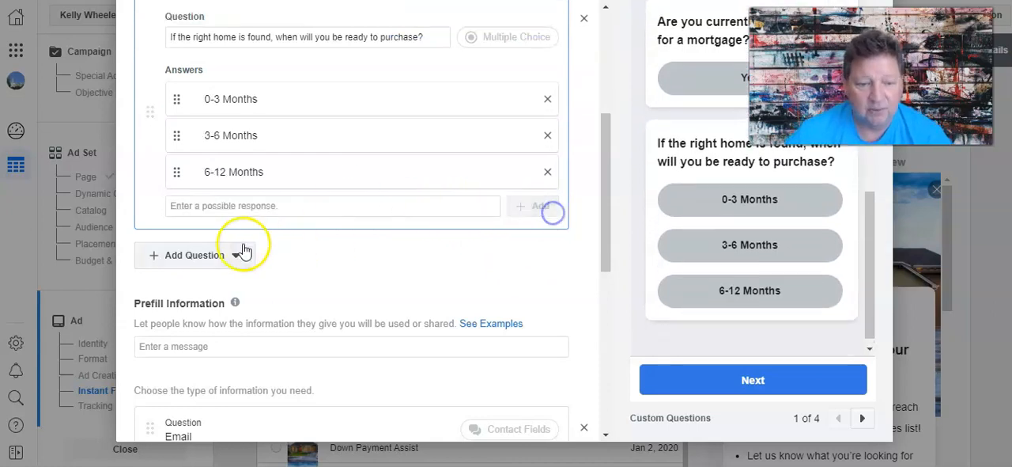
left_click(205, 207)
type("12+ Months")
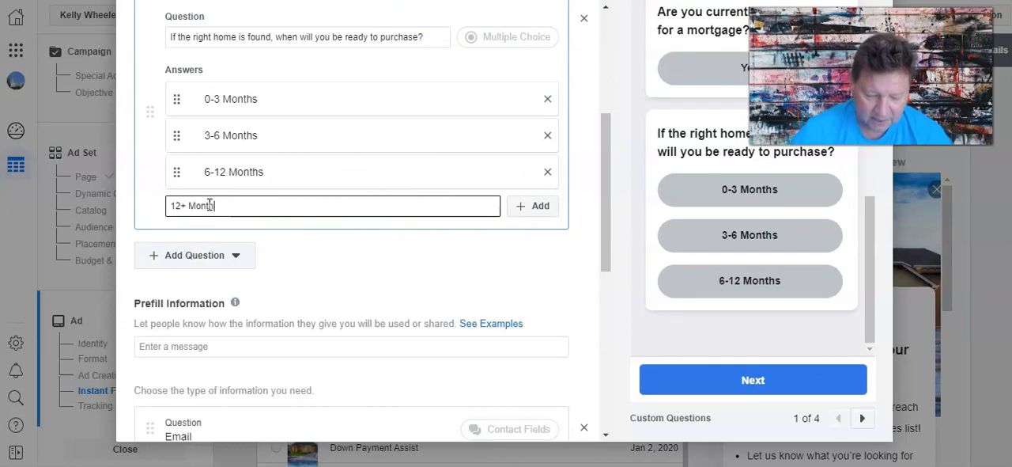
left_click(136, 201)
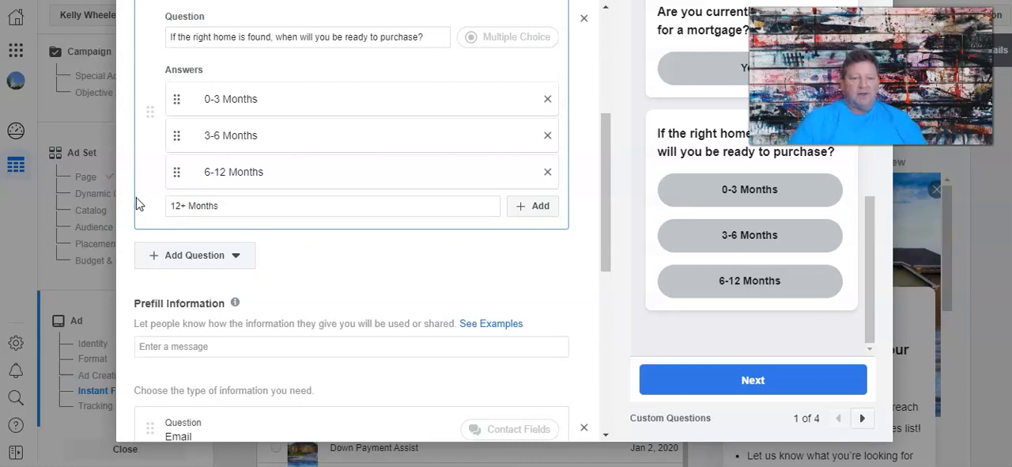
left_click(249, 202)
left_click(526, 206)
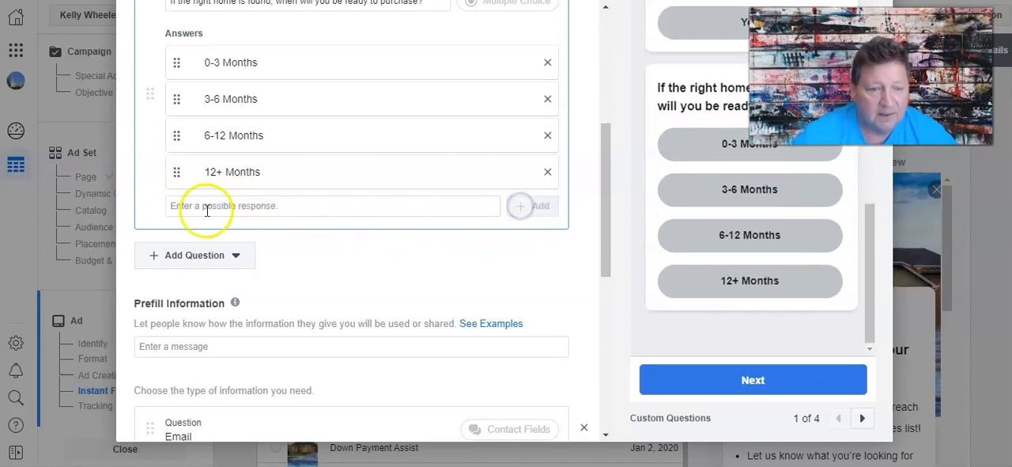
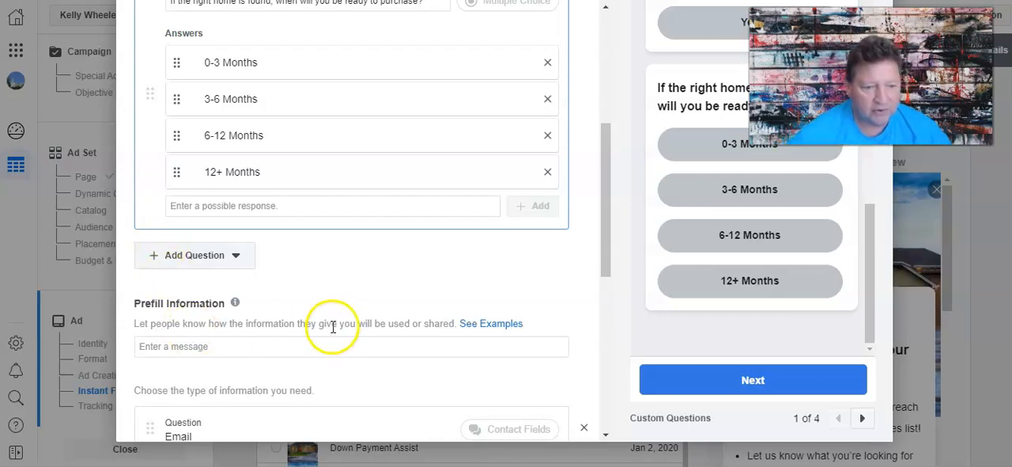
Open the form's Privacy Policy section and copy the web address of the realty website's privacy page.
scroll(334, 321, "down", 3)
scroll(341, 324, "down", 3)
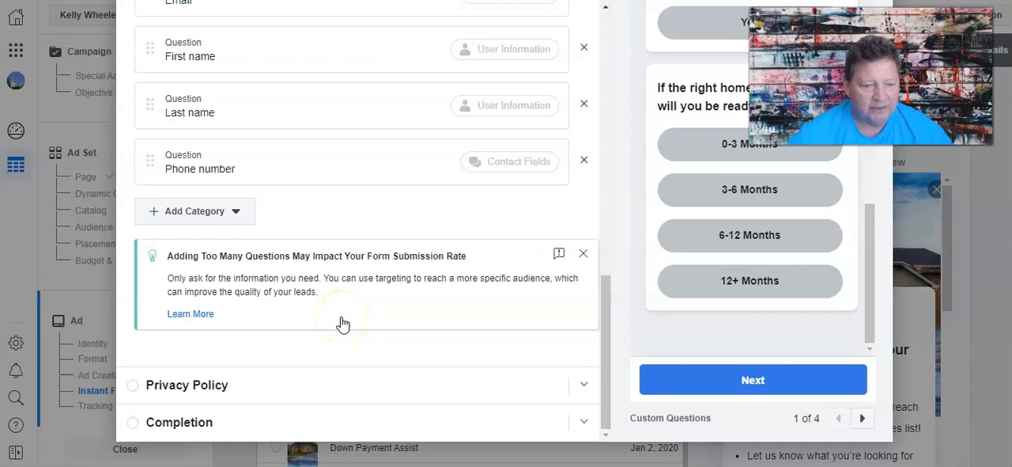
left_click(194, 388)
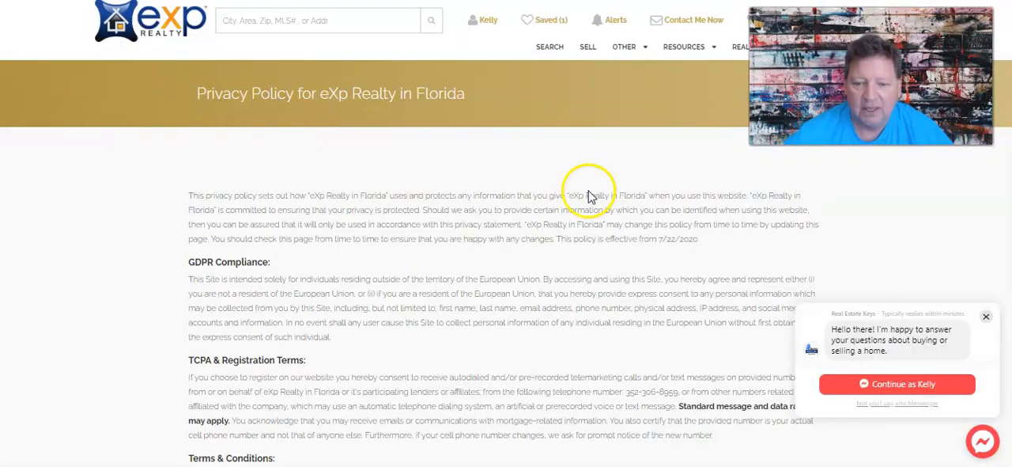
scroll(396, 308, "down", 15)
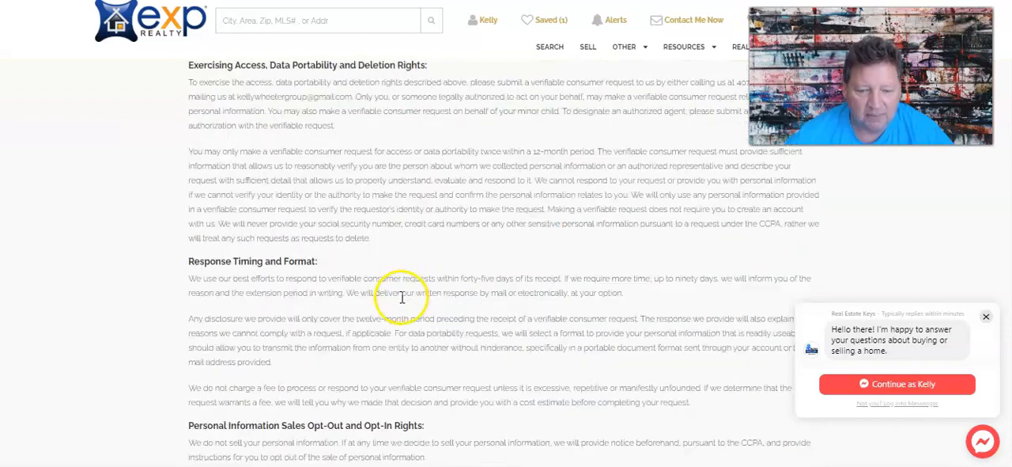
scroll(305, 294, "down", 10)
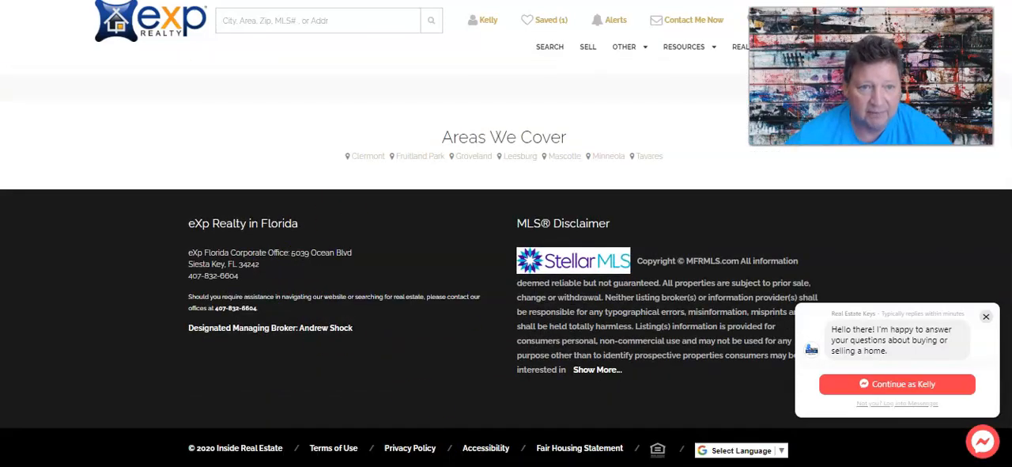
right_click(139, 0)
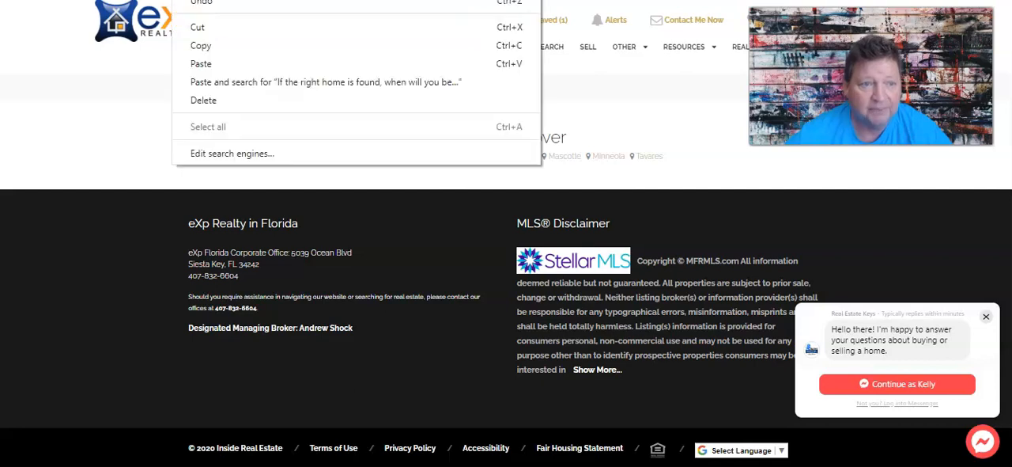
left_click(215, 42)
left_click(372, 0)
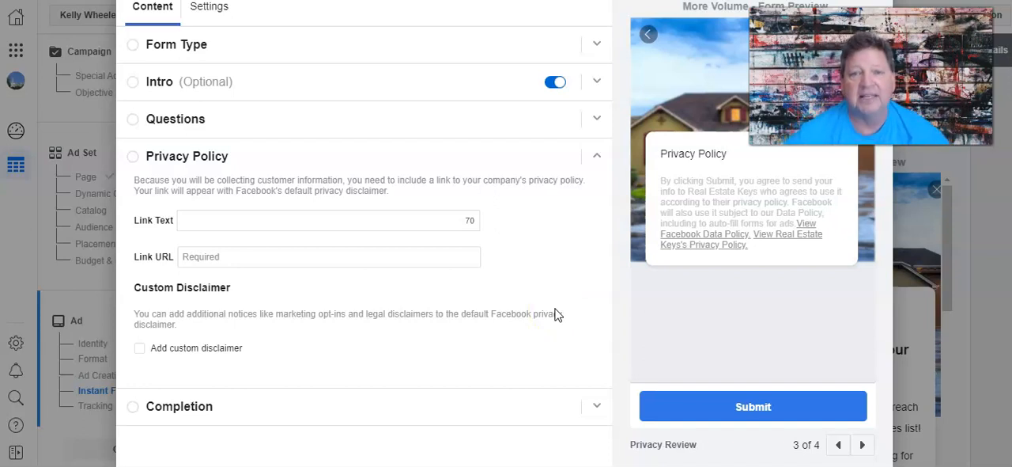
left_click(238, 219)
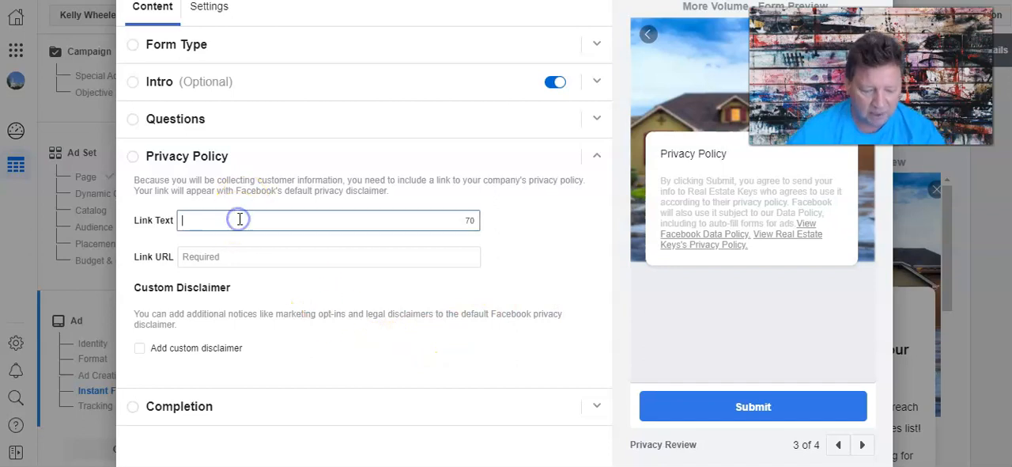
type("privacy Policy")
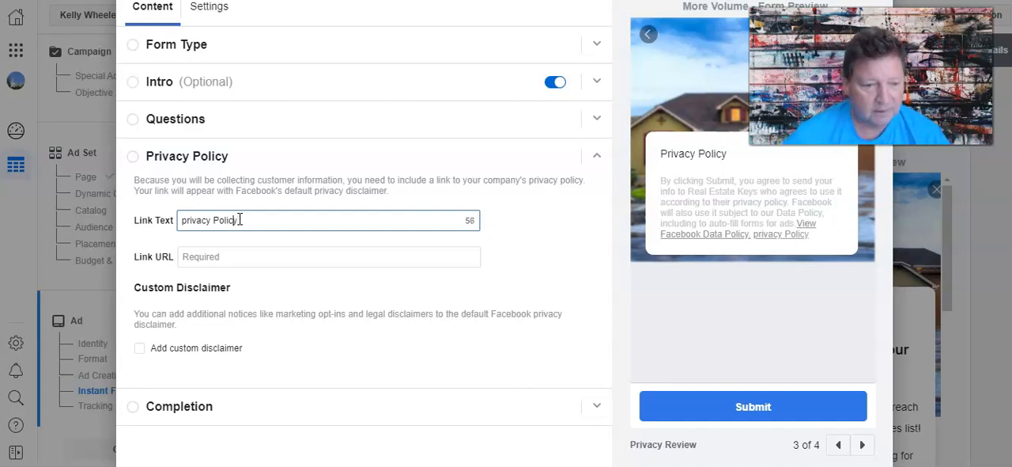
key("BackSpace")
type("P")
right_click(236, 259)
left_click(282, 140)
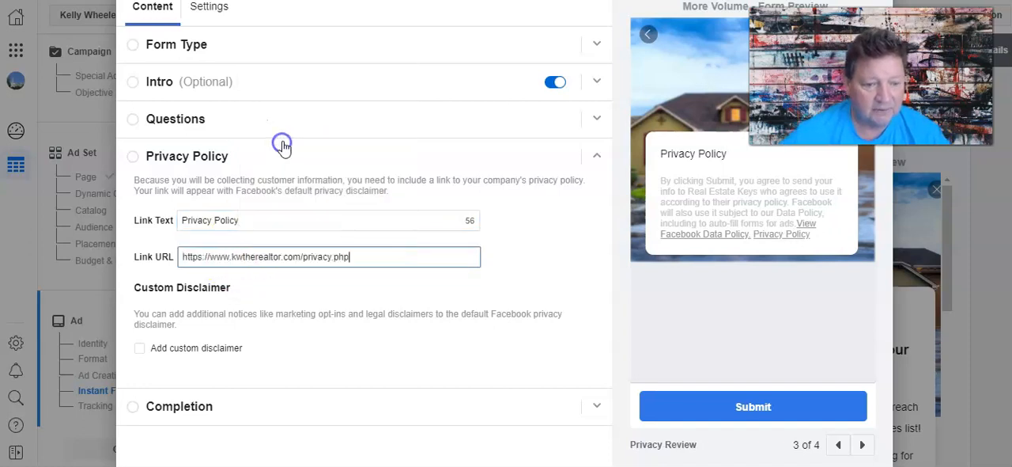
Open the form's Completion section and check the thank-you page wording in the Word document.
scroll(366, 420, "down", 1)
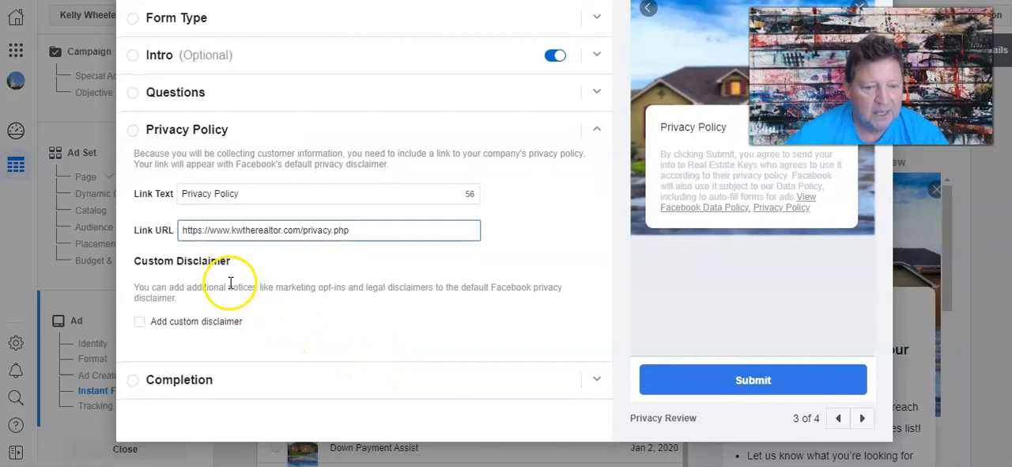
left_click(173, 386)
scroll(265, 369, "down", 1)
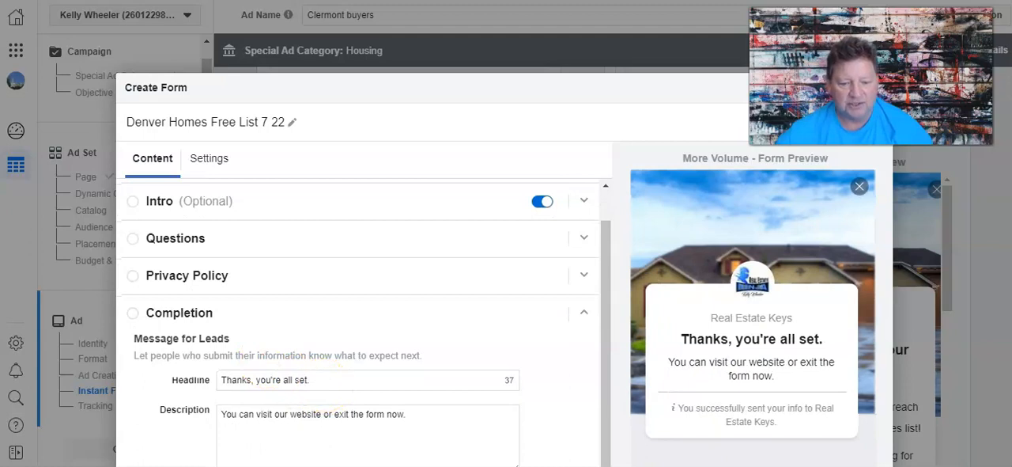
key("alt+Tab")
scroll(500, 427, "down", 5)
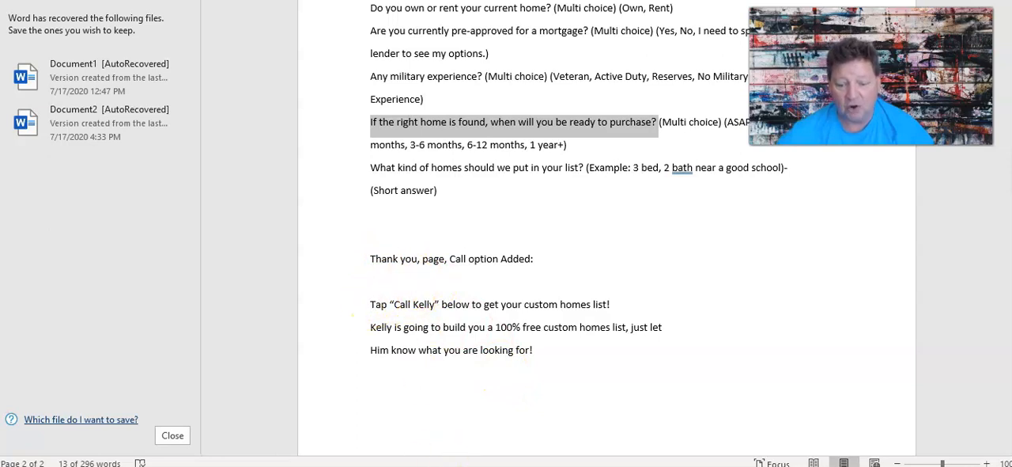
key("alt+Tab")
scroll(378, 384, "down", 3)
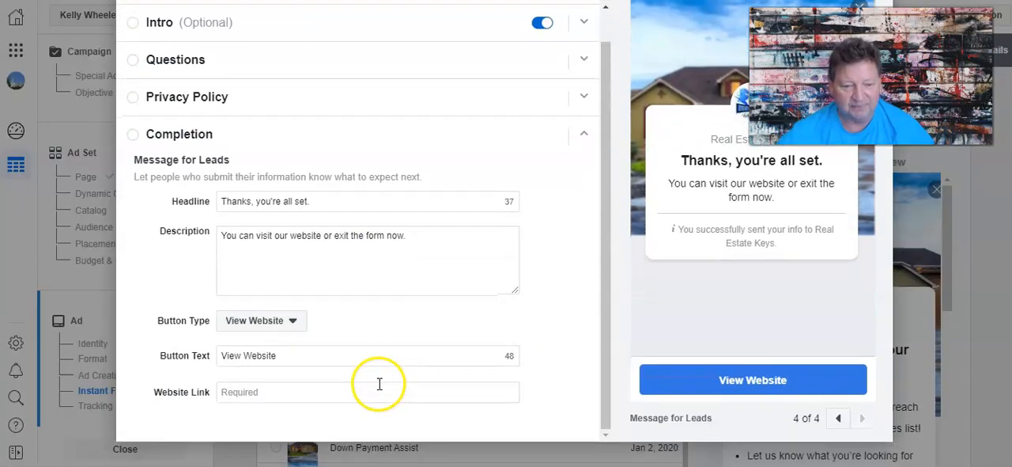
Set the completion button type to Call Business and its text to "Call" plus the agent's first name, enclosed in double quotes.
left_click(279, 320)
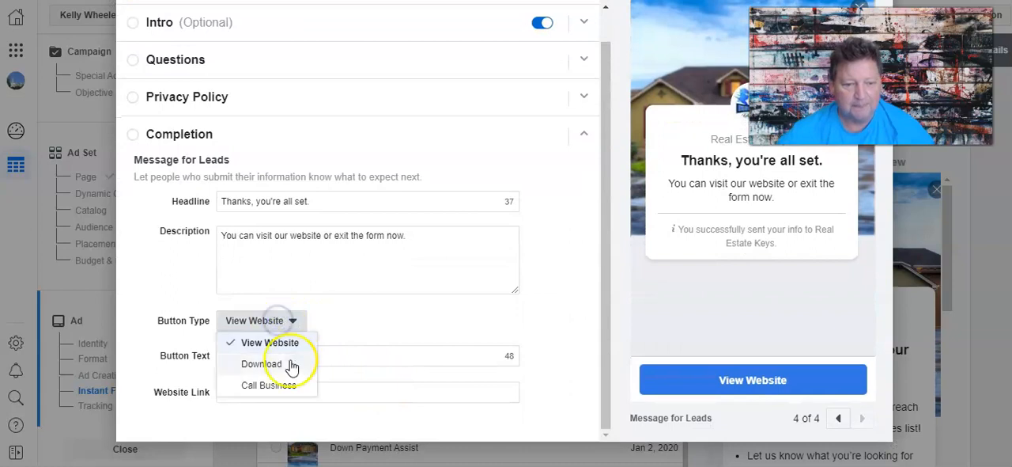
left_click(279, 386)
left_click(263, 358)
type("Call Kelly")
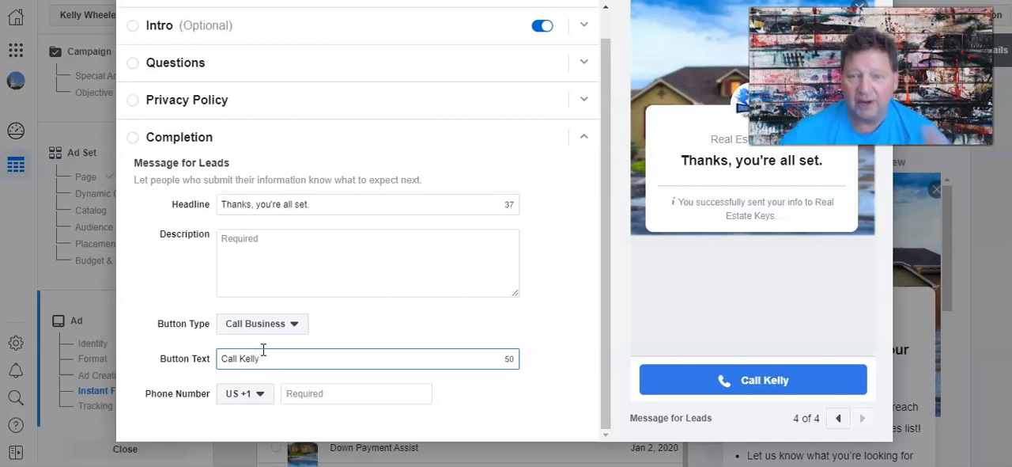
type("'")
key("Home")
type("\"")
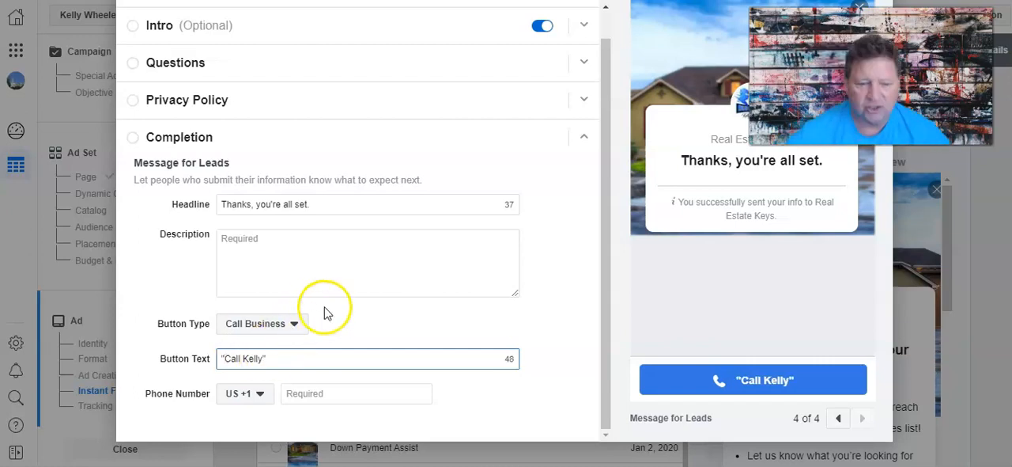
left_click(295, 329)
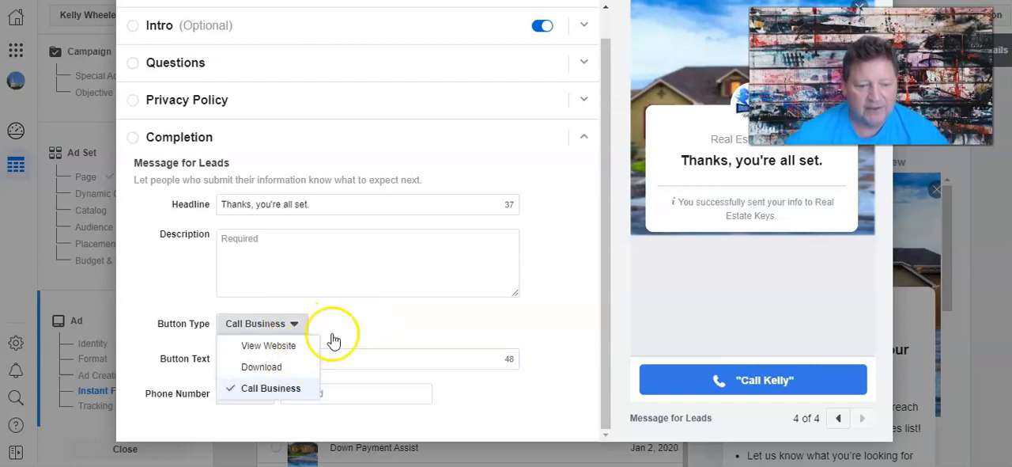
left_click(363, 324)
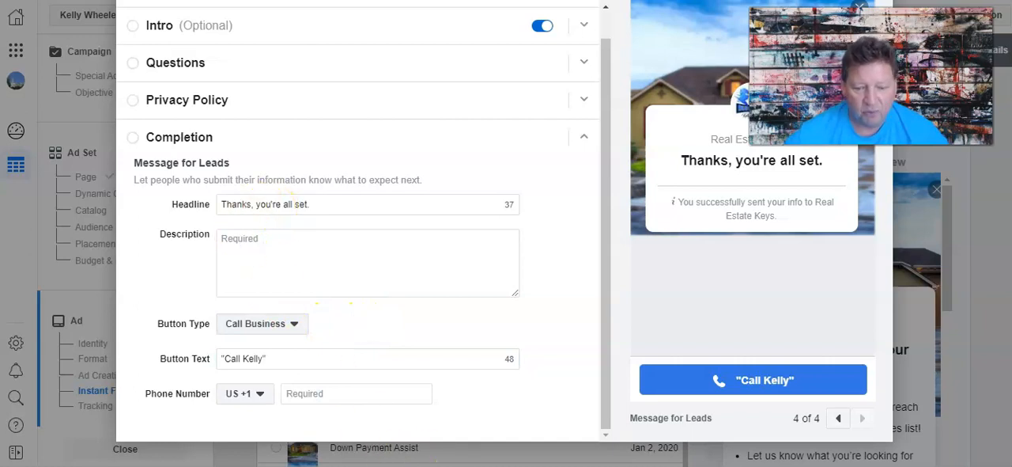
Copy the thank-you line about tapping the call button to get the custom homes list from the Word document into the completion description.
left_click(440, 465)
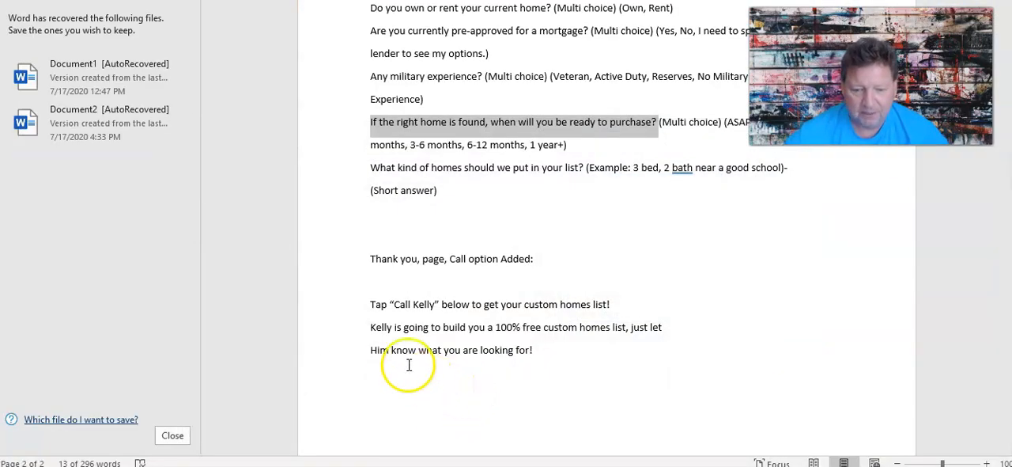
left_click_drag(370, 306, 624, 307)
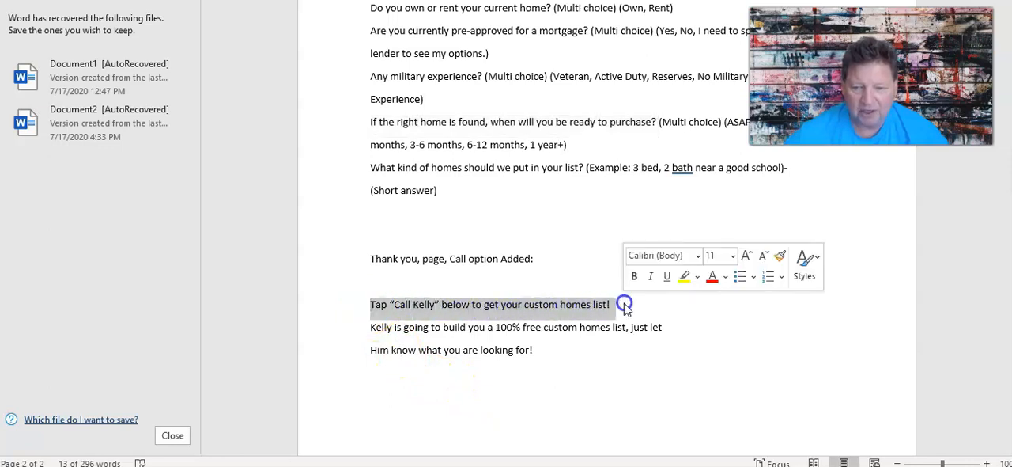
right_click(592, 304)
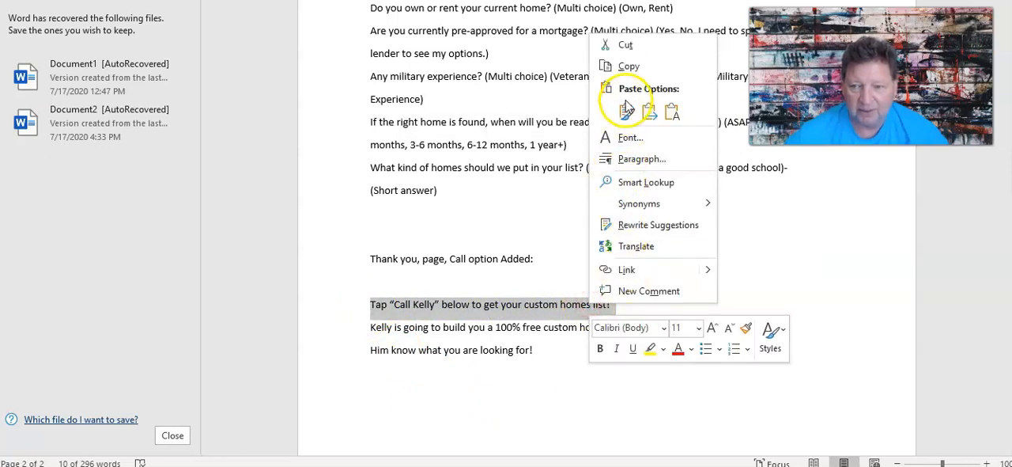
left_click(626, 66)
key("alt+Tab")
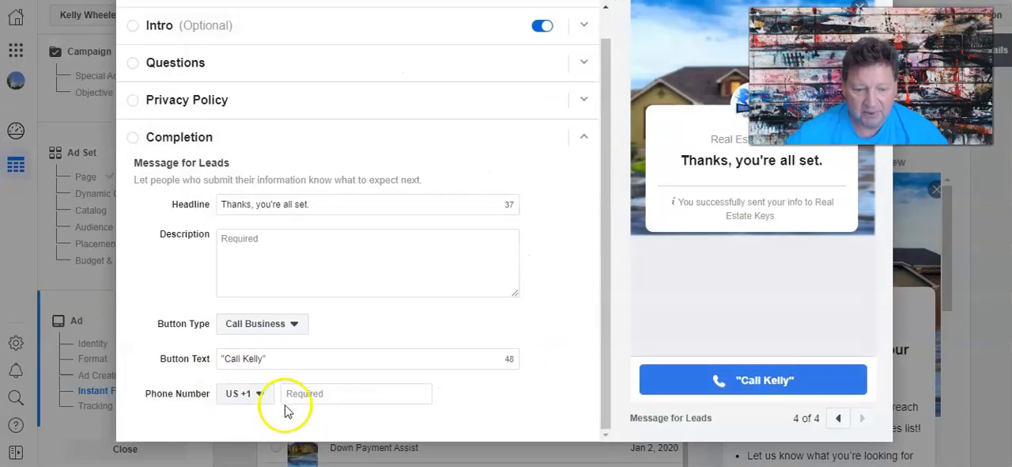
left_click(240, 238)
right_click(240, 238)
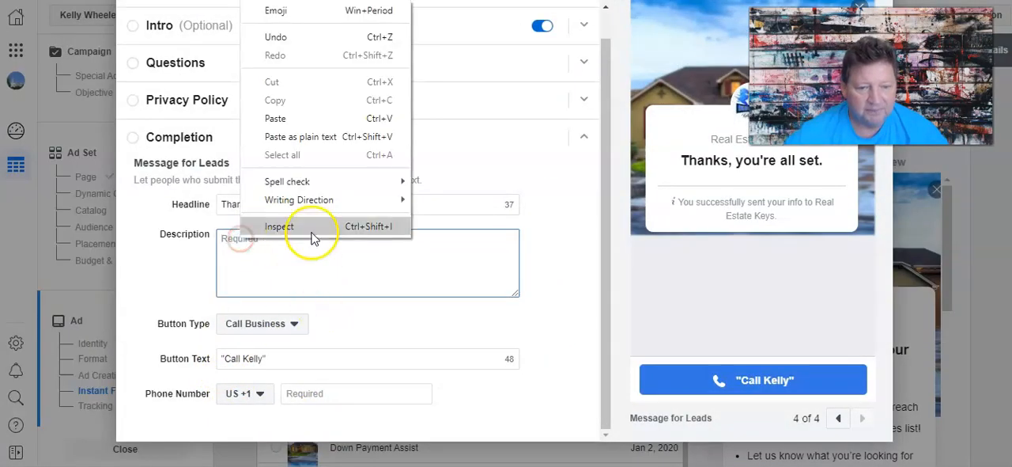
left_click(291, 118)
left_click(543, 401)
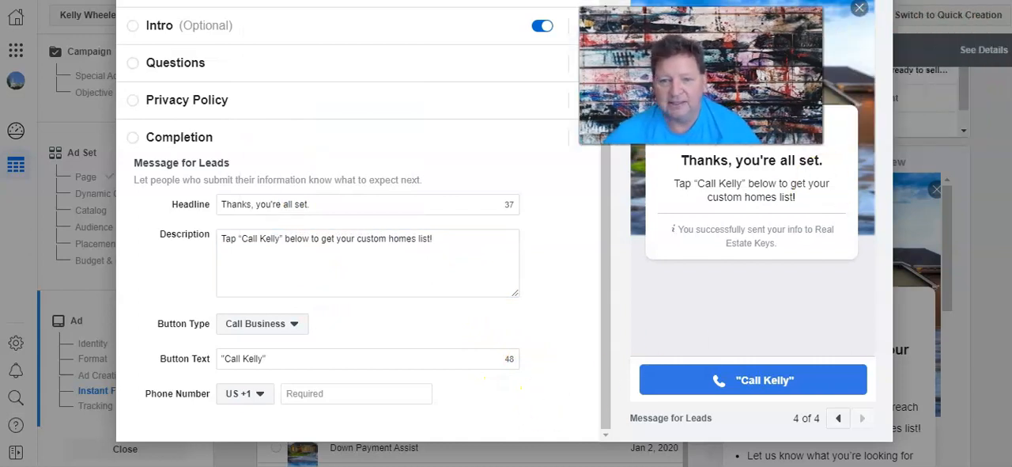
Review the form's Intro section and examine the intro and custom questions in the form preview.
scroll(760, 281, "up", 2)
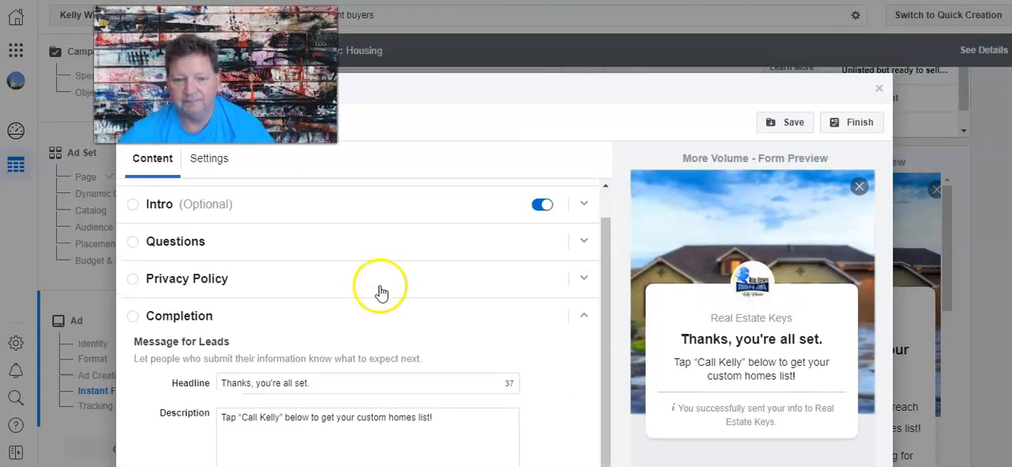
left_click(148, 200)
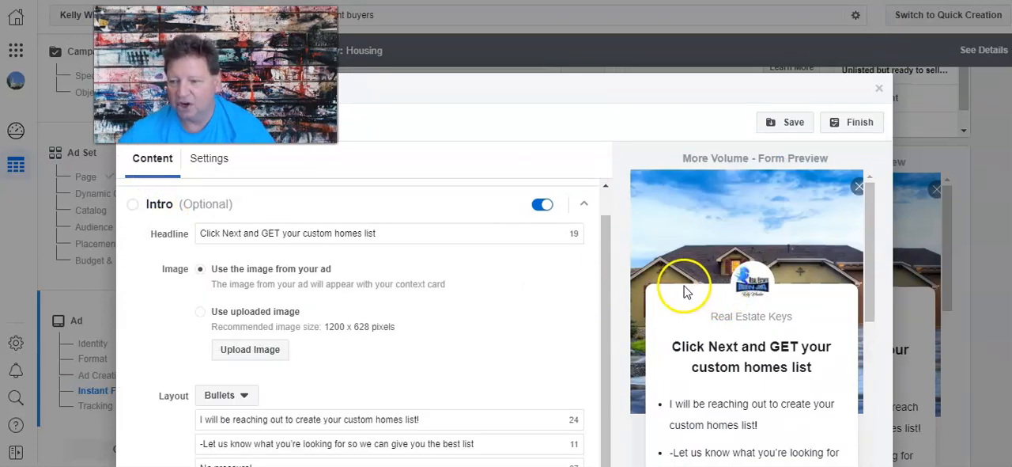
scroll(687, 291, "down", 2)
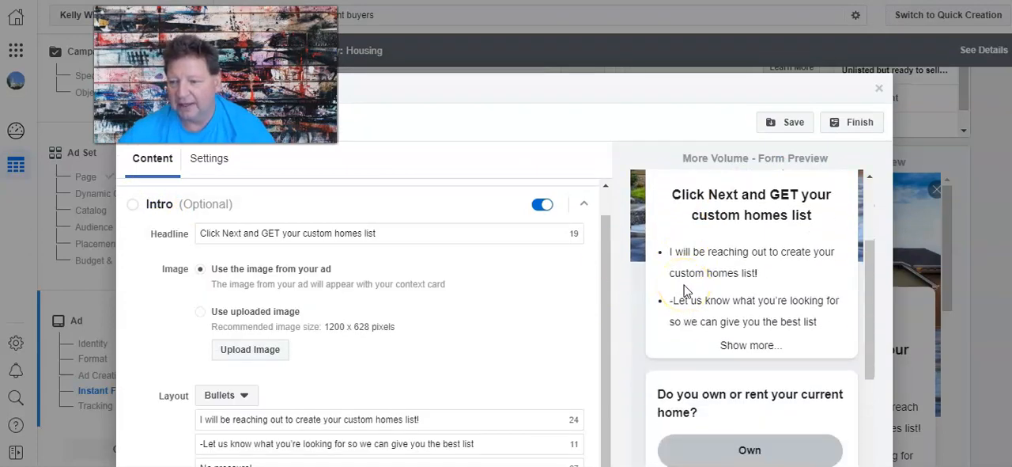
scroll(686, 291, "down", 2)
left_click(712, 291)
scroll(711, 291, "down", 1)
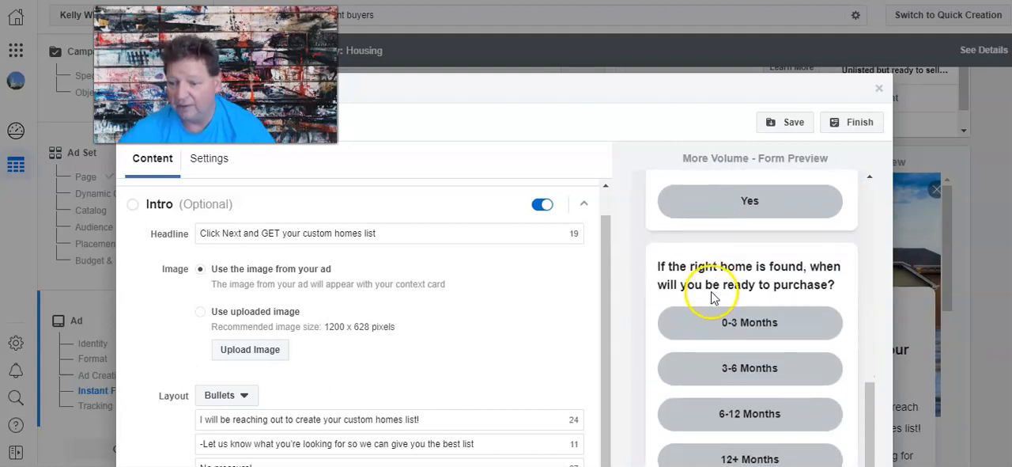
scroll(717, 269, "down", 3)
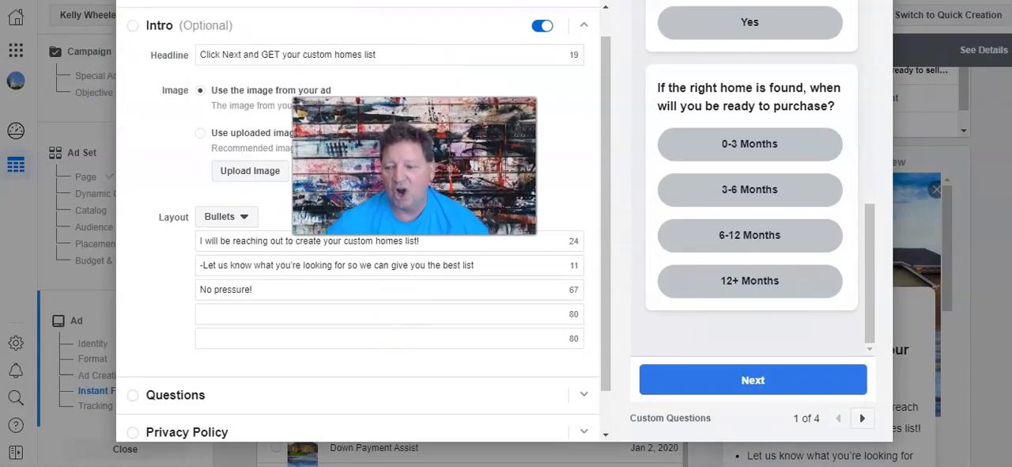
Save the form as a draft and try to finish it.
scroll(537, 245, "up", 5)
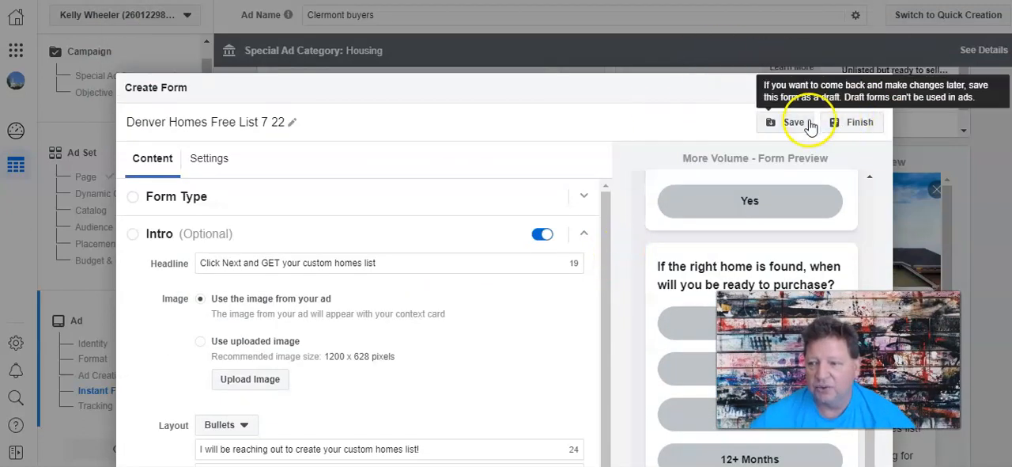
left_click(795, 124)
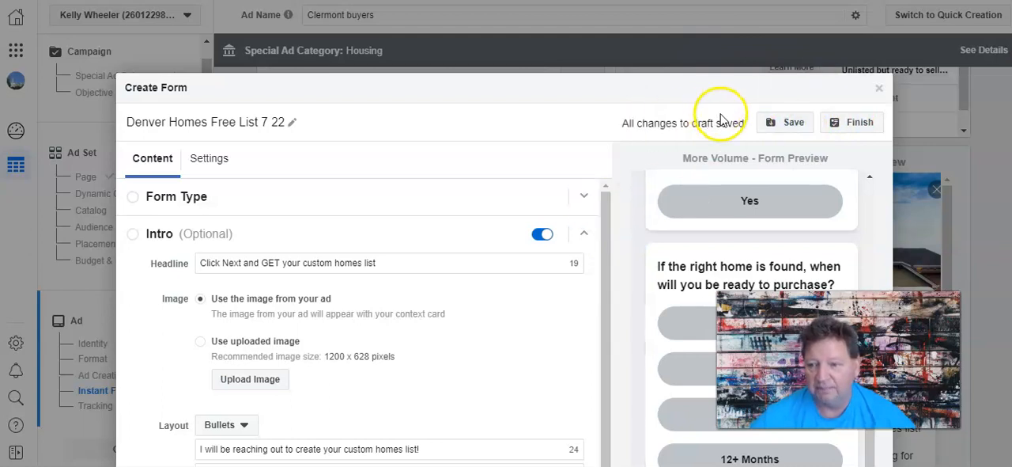
left_click(848, 125)
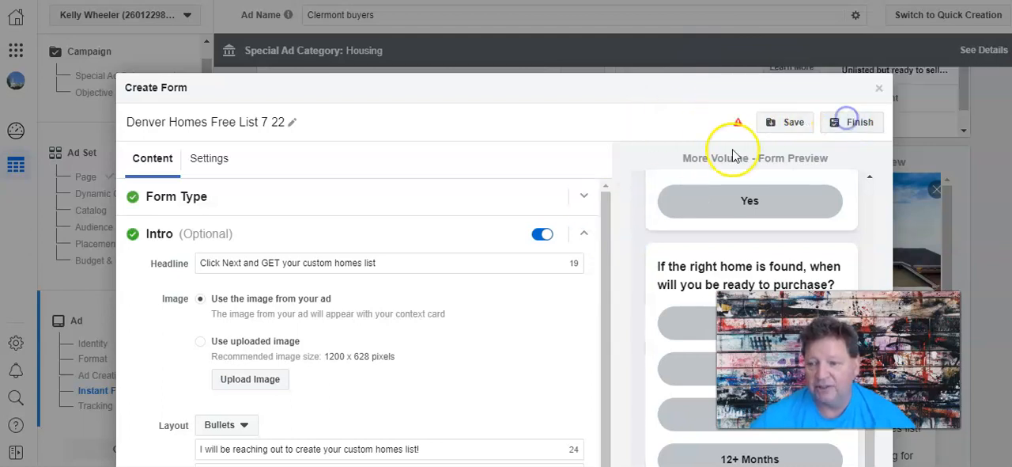
Expand the form's Questions section and open the custom question "Do you own or rent your current home?" for editing.
scroll(431, 253, "down", 2)
scroll(417, 274, "down", 3)
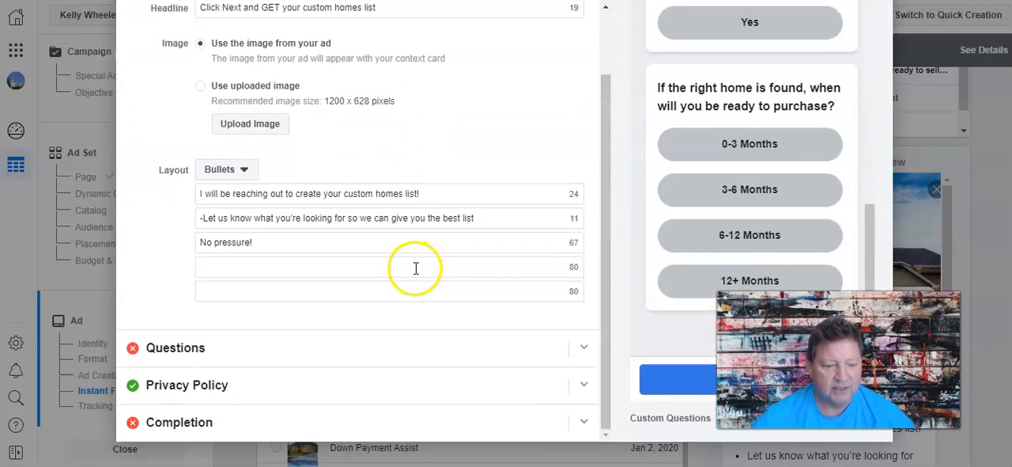
left_click(228, 340)
scroll(345, 296, "down", 2)
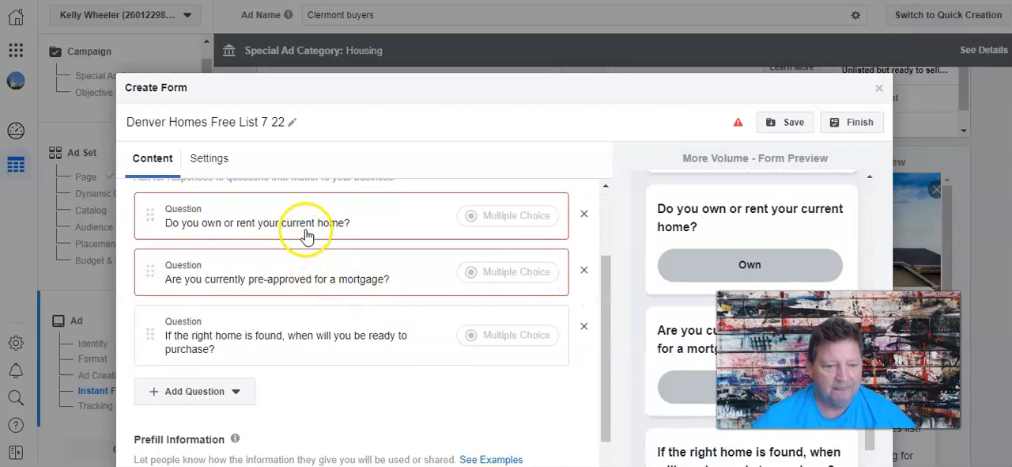
scroll(349, 336, "down", 3)
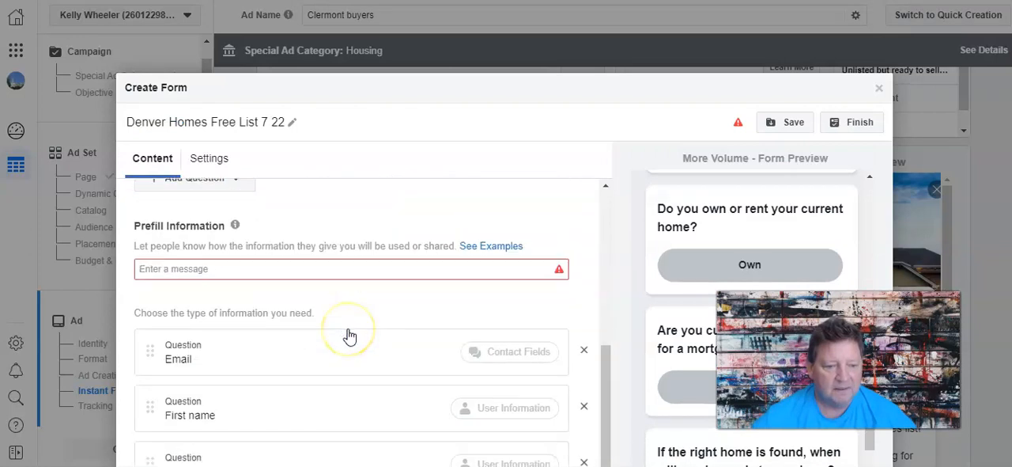
scroll(349, 335, "up", 4)
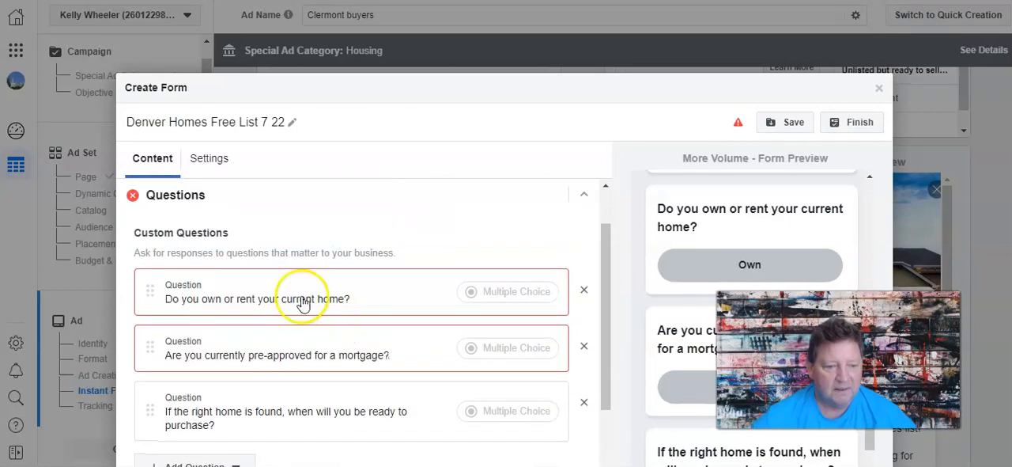
left_click(281, 300)
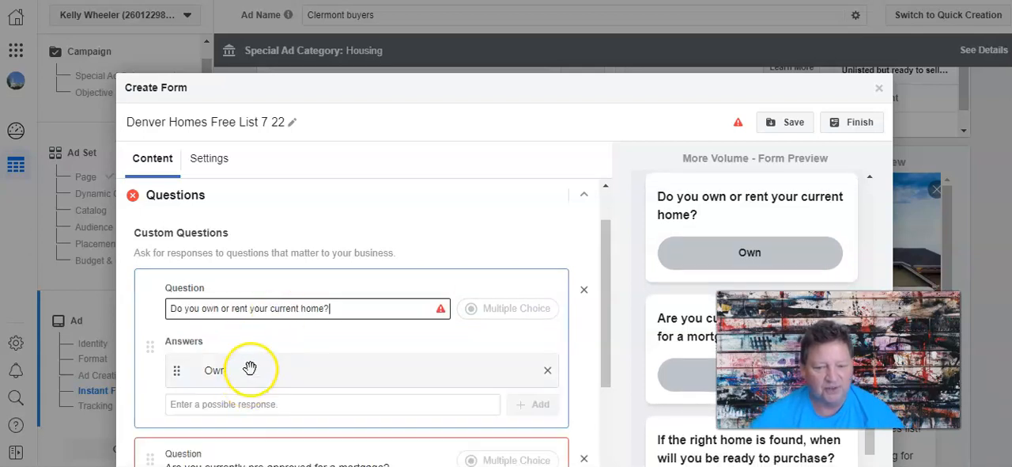
left_click(208, 403)
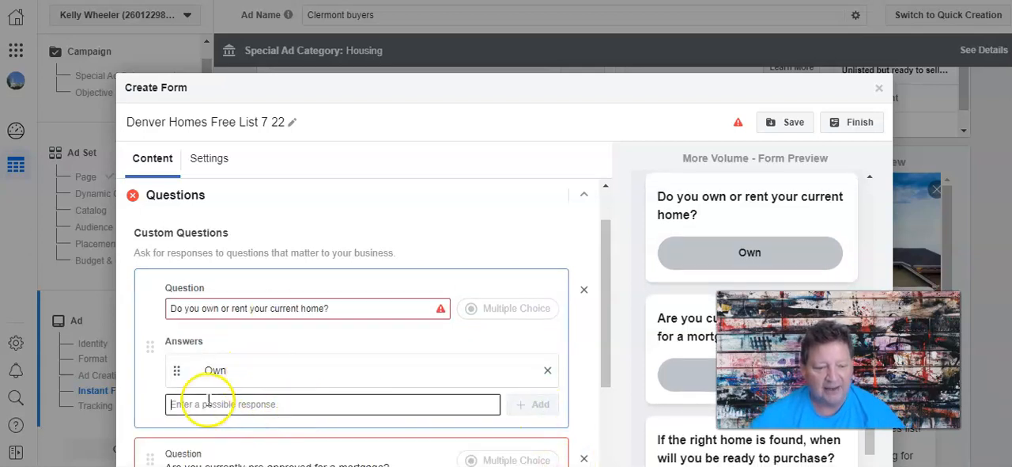
type("Reny")
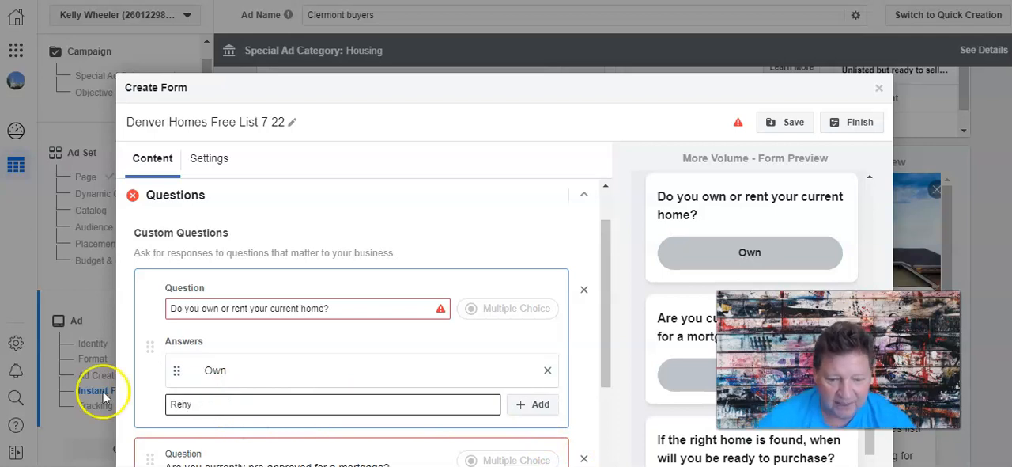
left_click(535, 404)
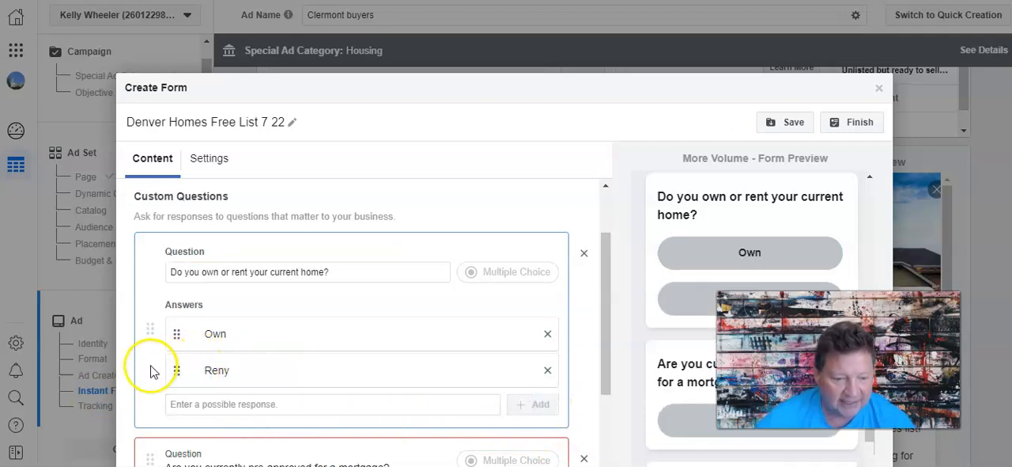
left_click(243, 372)
left_click(242, 349)
left_click_drag(243, 348, 237, 349)
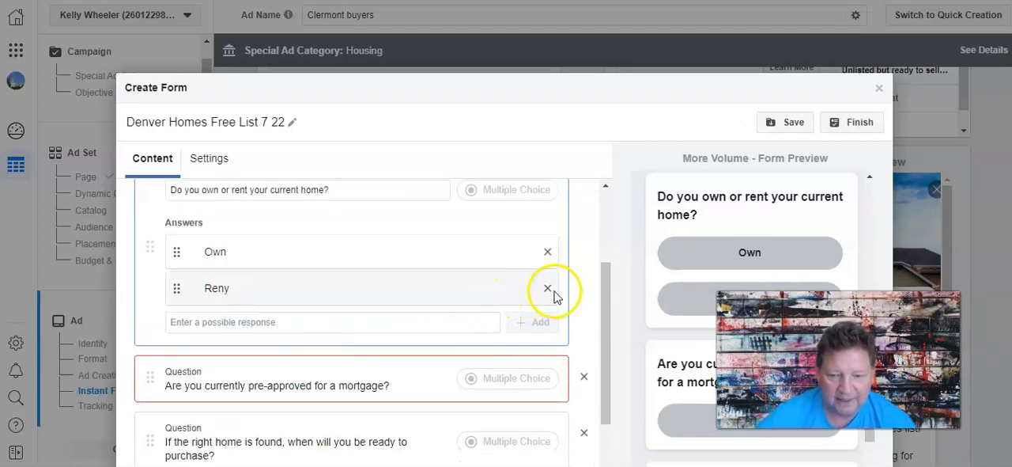
left_click(548, 288)
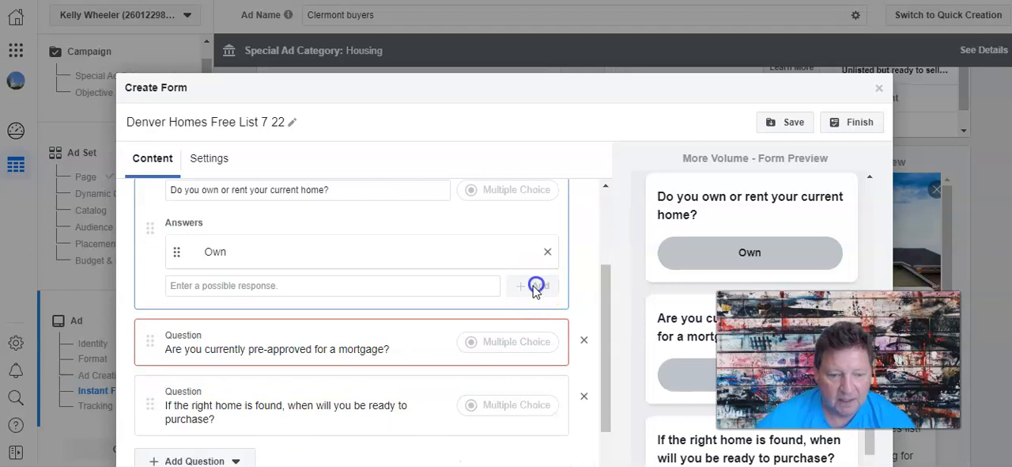
Add "Rent" as the second answer to the question about owning or renting the current home.
left_click(260, 284)
type("Rent")
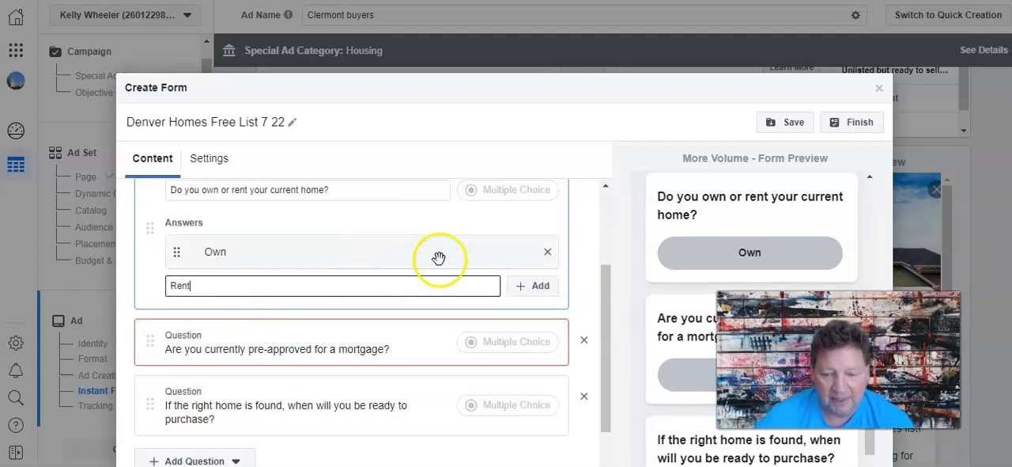
left_click(540, 285)
Add the answer "No, I need to talk with a Lender to go over my options" to the mortgage pre-approval question.
left_click(343, 344)
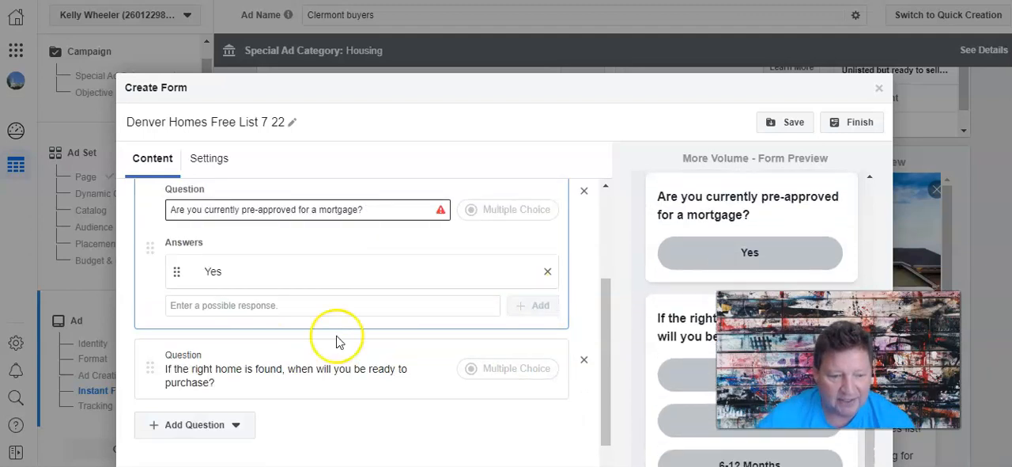
left_click(217, 305)
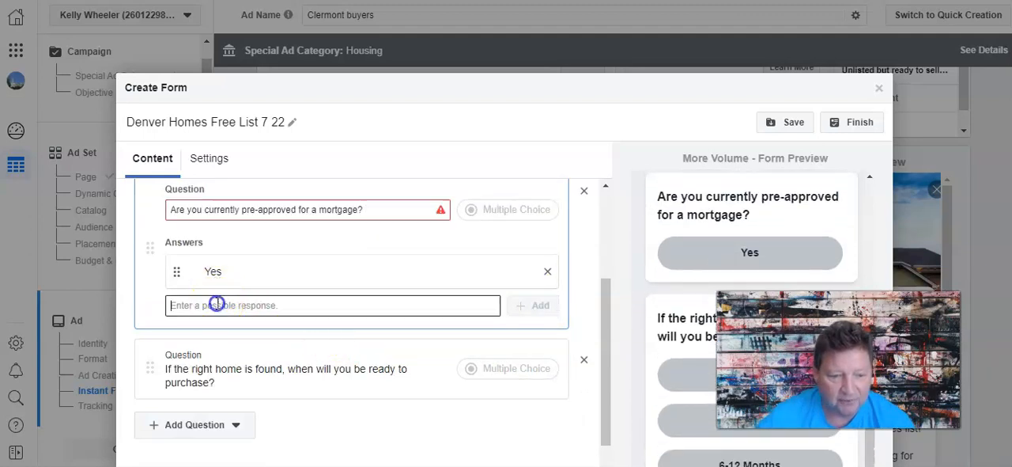
type("No")
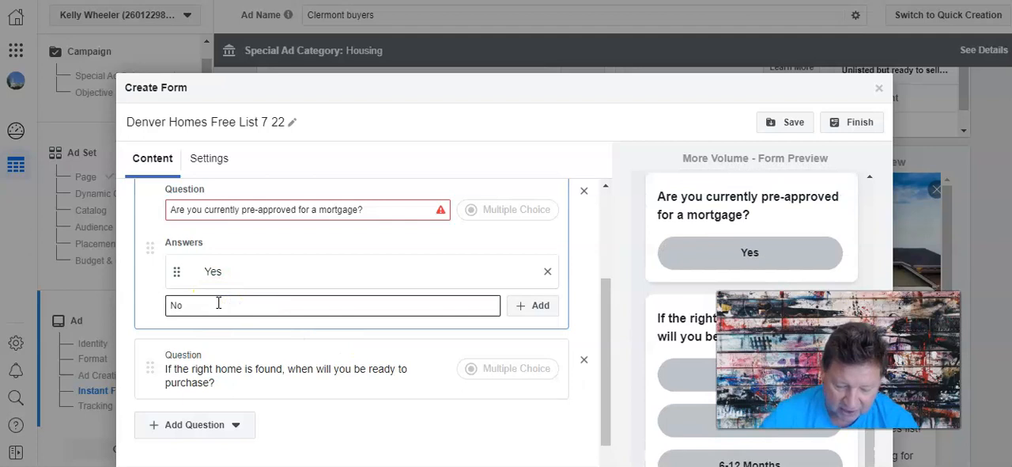
type(", I")
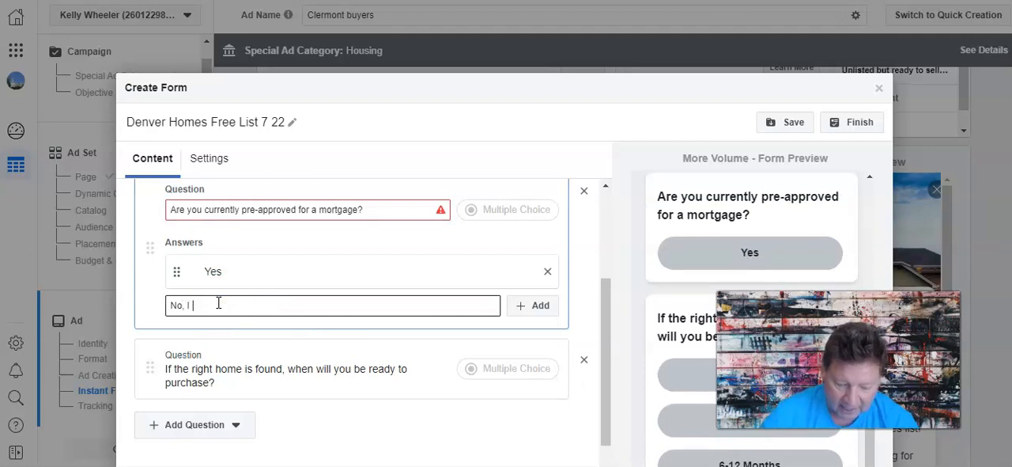
type(" need to talk wi")
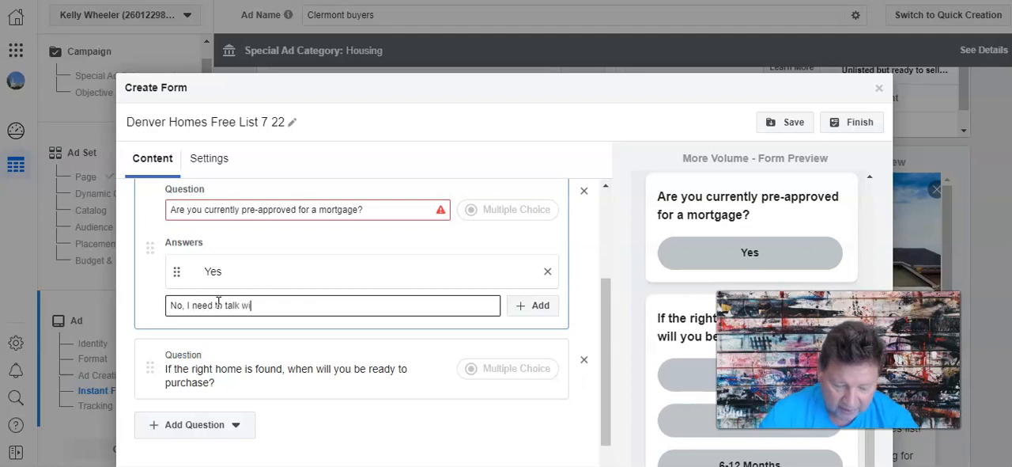
type("th a Le")
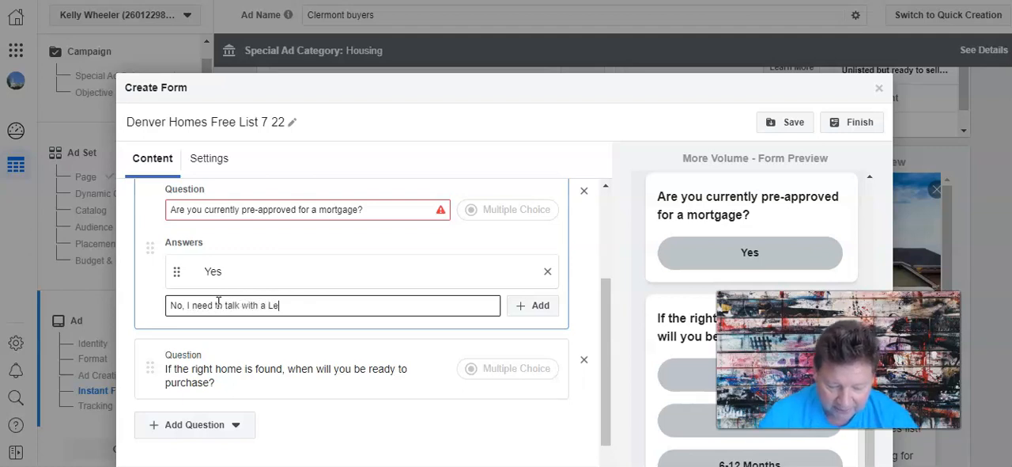
type("nder to g")
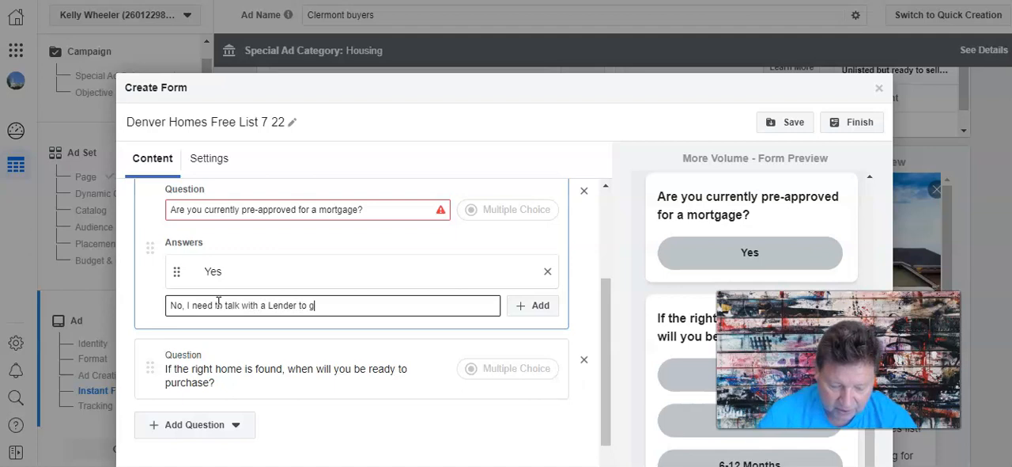
type("o over m")
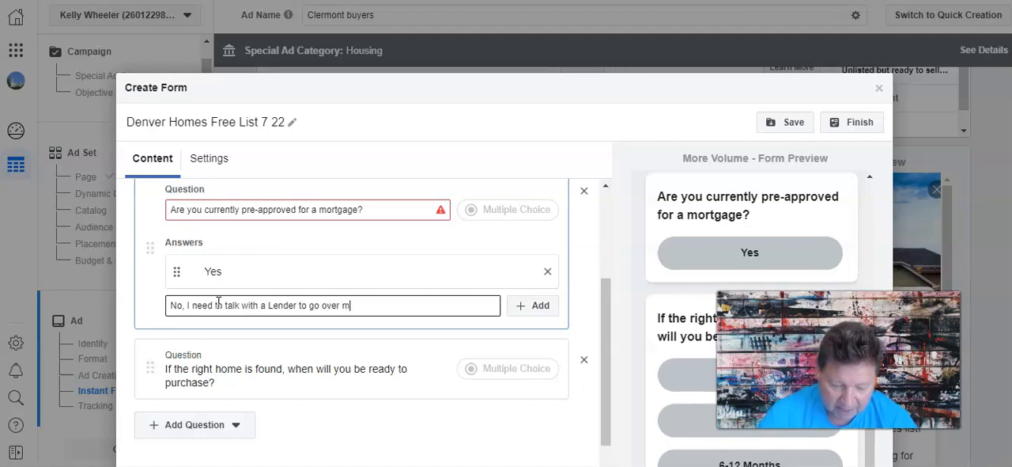
type("y options")
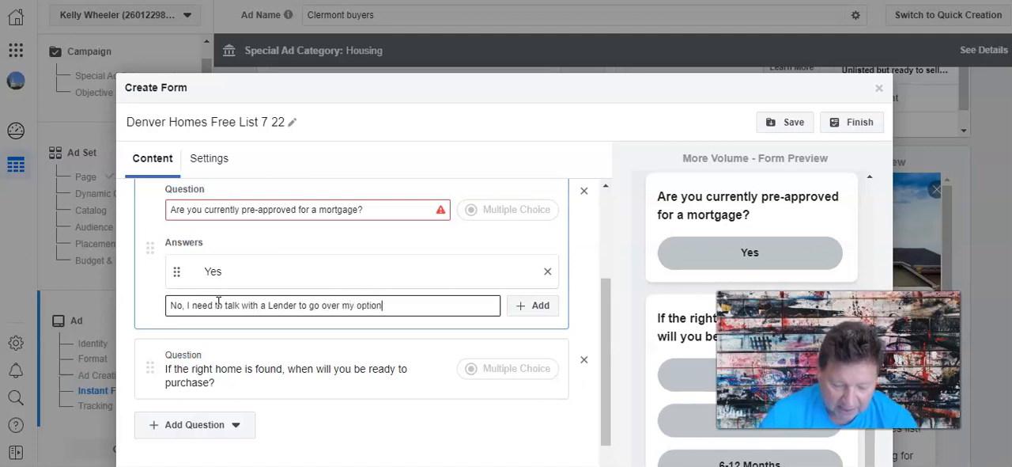
left_click(540, 307)
Switch to the Word document and copy the two-line sentence about building a 100% free custom homes list.
scroll(288, 316, "down", 1)
scroll(288, 316, "down", 1)
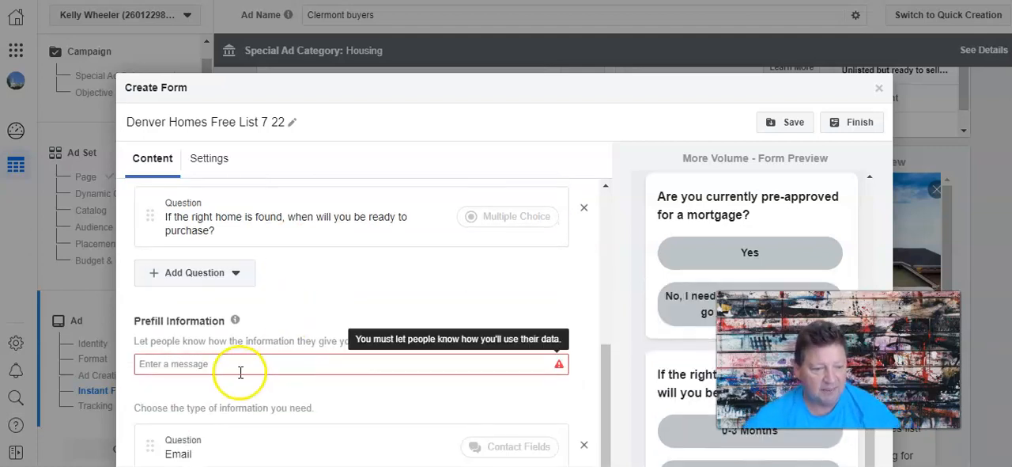
scroll(246, 309, "down", 1)
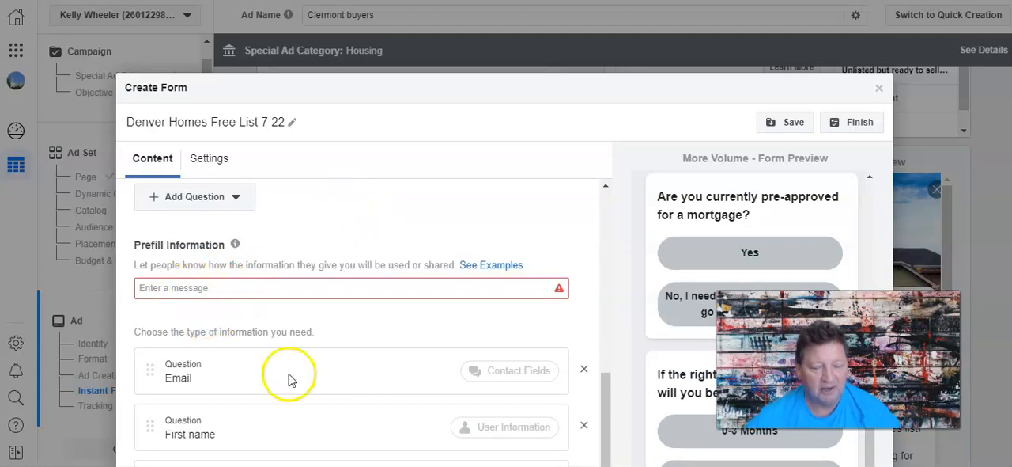
left_click(527, 461)
scroll(480, 406, "up", 1)
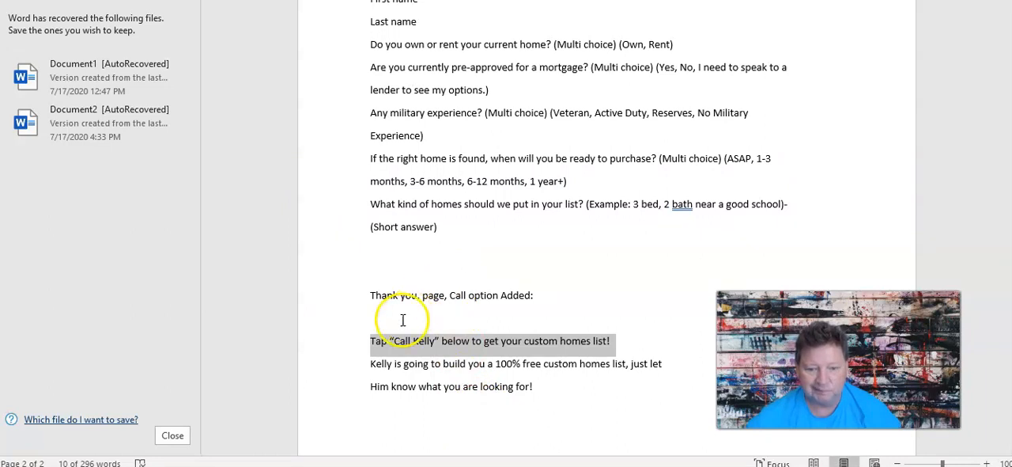
left_click_drag(370, 364, 653, 380)
left_click(653, 380)
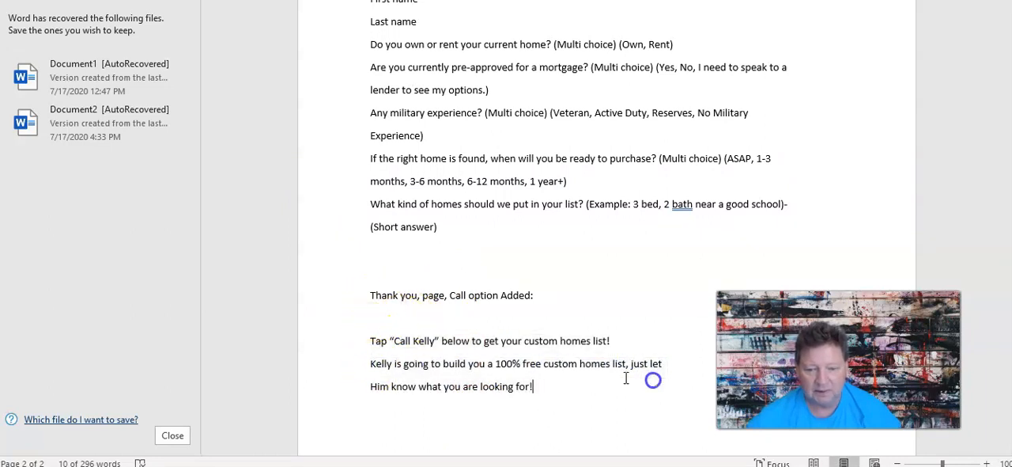
left_click_drag(532, 386, 372, 364)
right_click(383, 368)
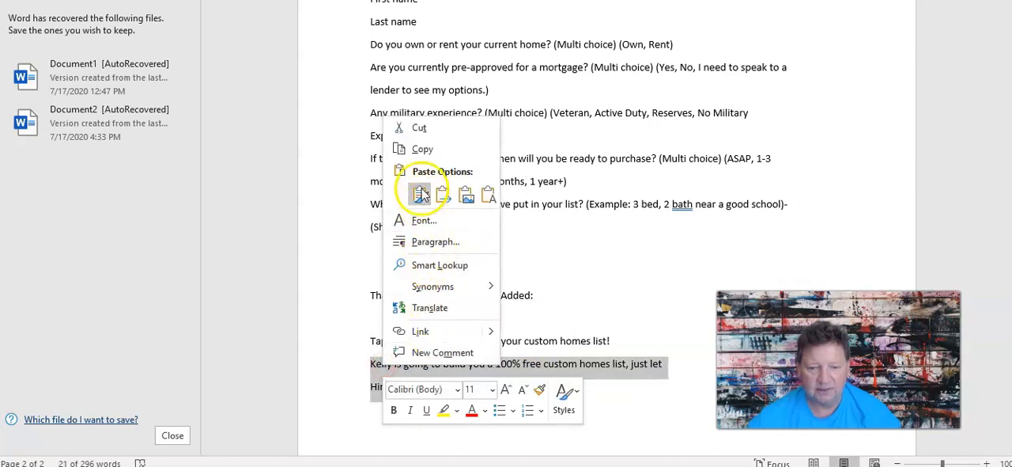
left_click(407, 145)
Return to the Facebook form and paste the copied sentence as the Prefill Information message.
key("alt+Tab")
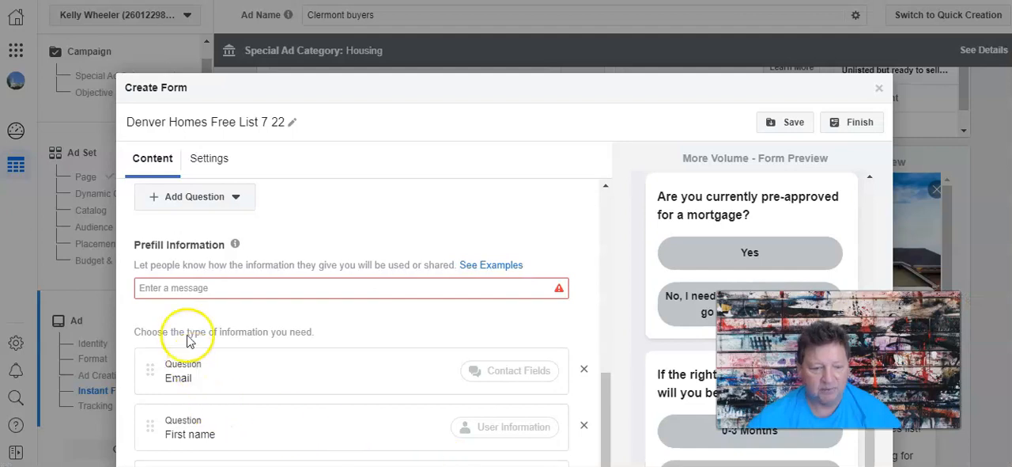
left_click(190, 287)
right_click(188, 287)
left_click(237, 167)
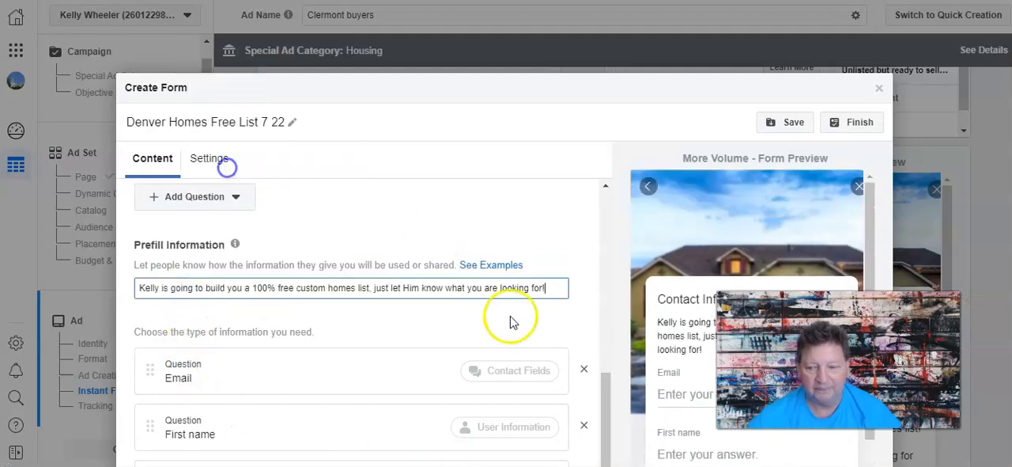
Check the contact fields in the form and its preview, then save the updated draft and try to finish the form.
scroll(556, 266, "down", 2)
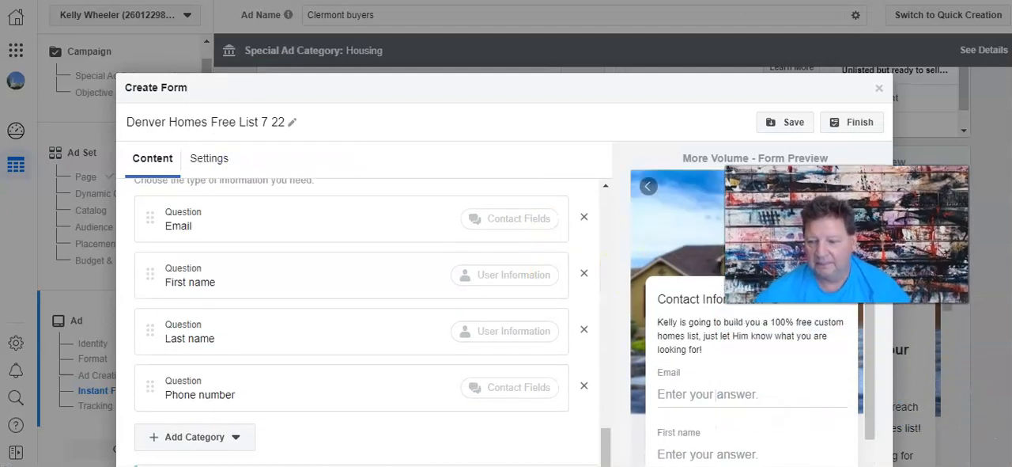
scroll(741, 408, "down", 2)
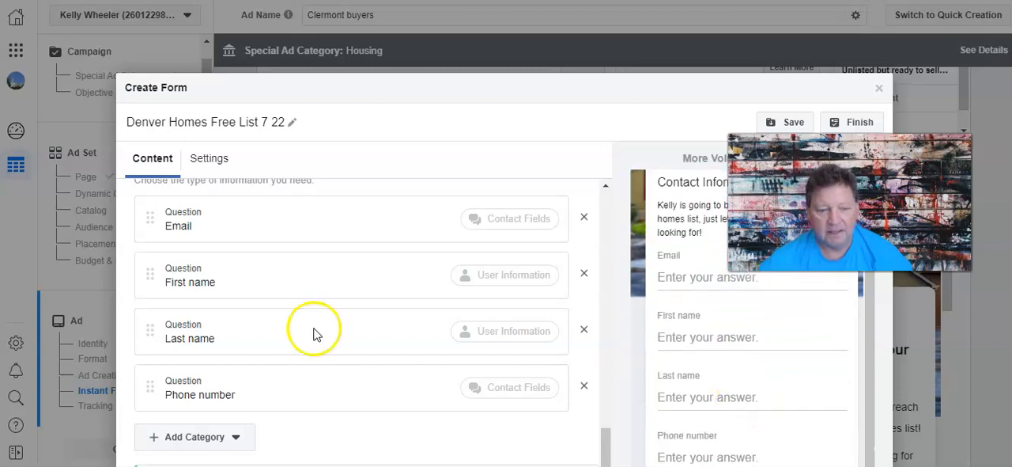
scroll(332, 356, "down", 1)
scroll(371, 363, "up", 4)
scroll(396, 356, "up", 5)
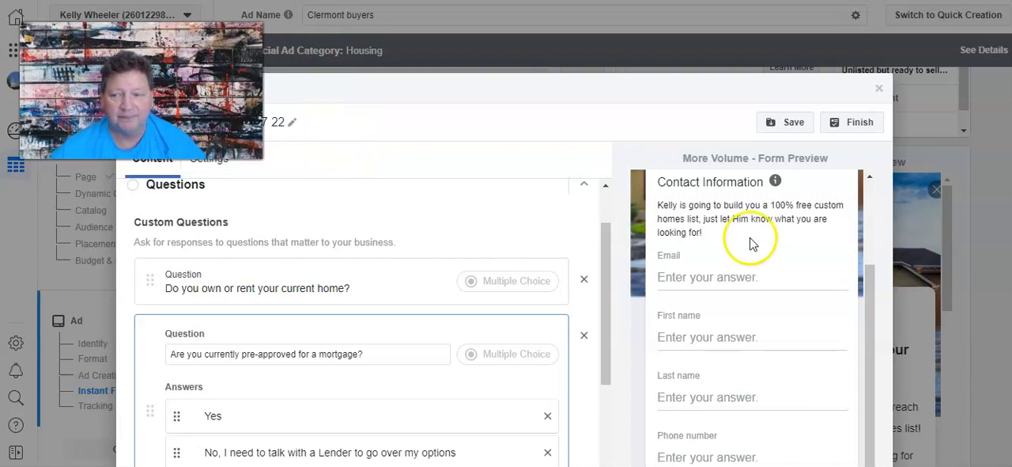
scroll(783, 194, "up", 2)
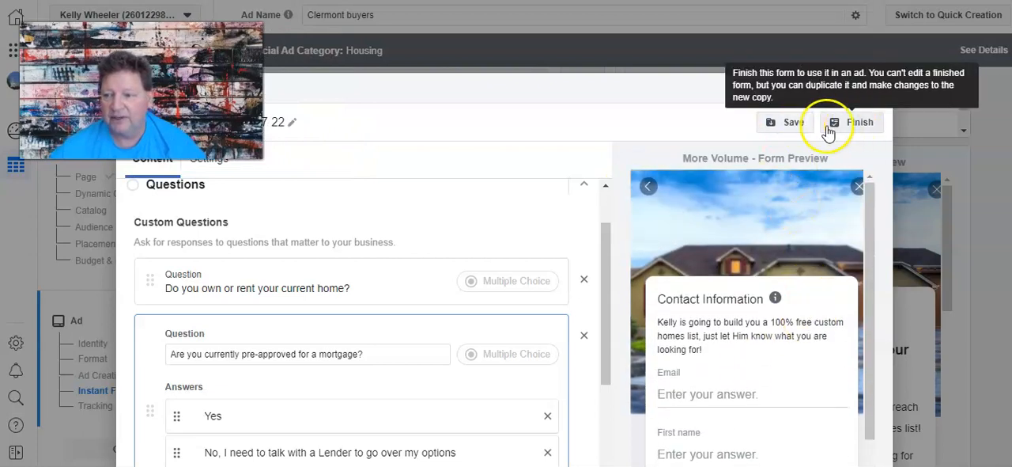
left_click(796, 123)
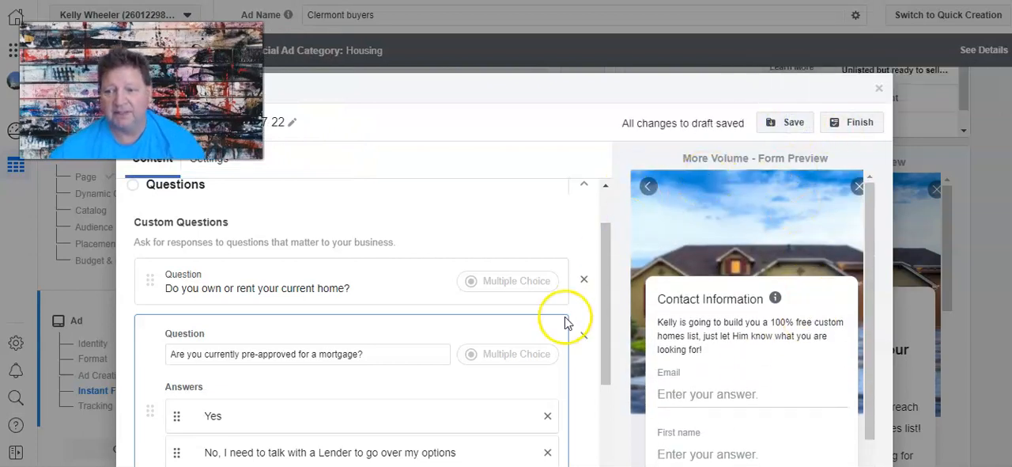
left_click(870, 126)
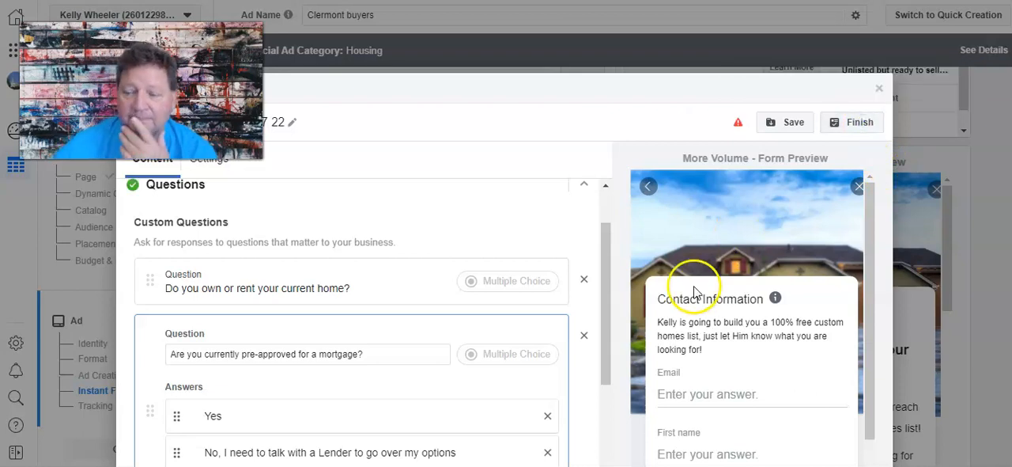
Enter the business phone number for the call button in the form's Completion section.
scroll(474, 316, "down", 3)
scroll(457, 342, "down", 10)
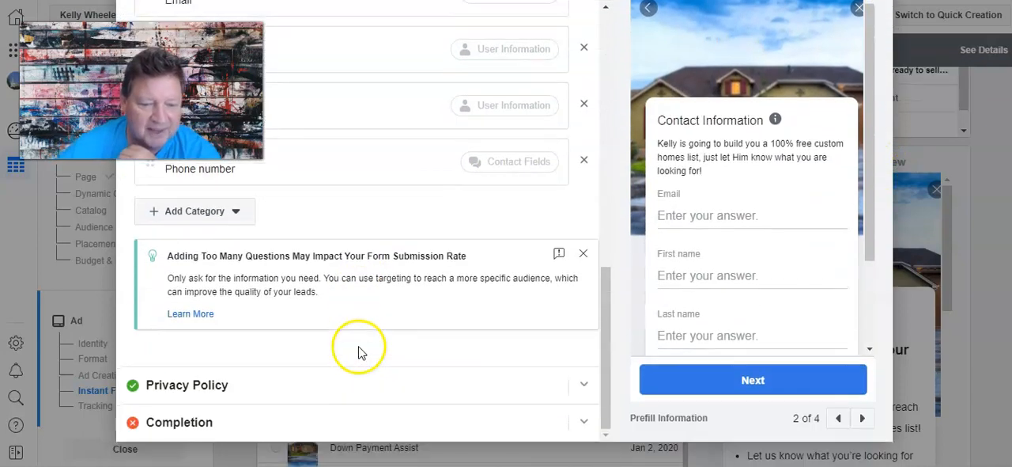
left_click(205, 423)
scroll(380, 352, "down", 1)
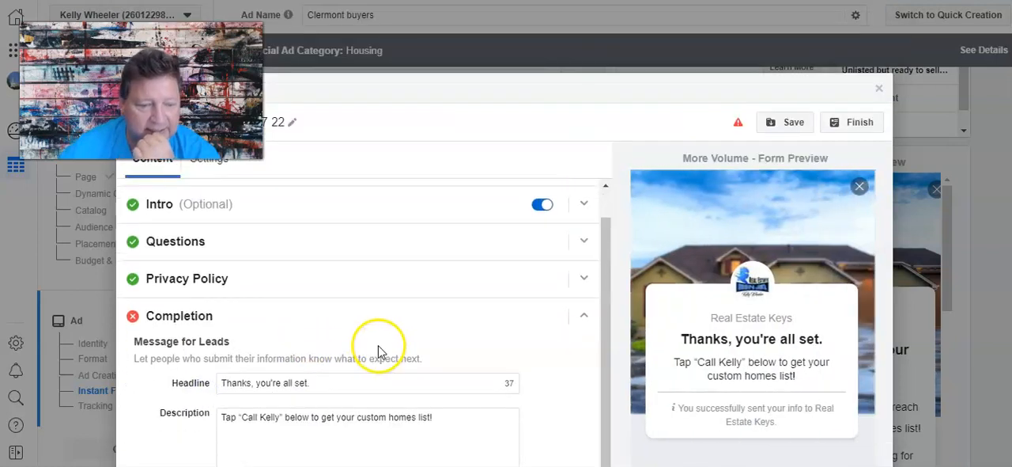
scroll(151, 372, "down", 3)
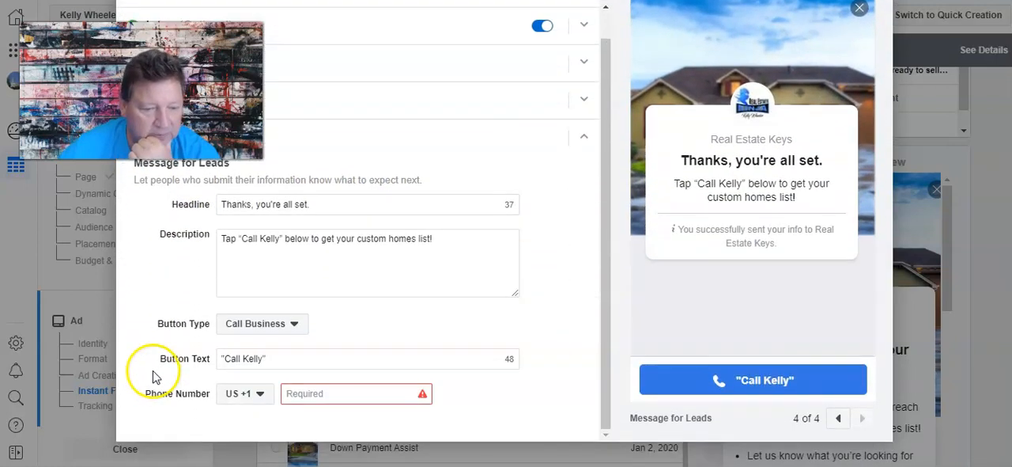
left_click(333, 394)
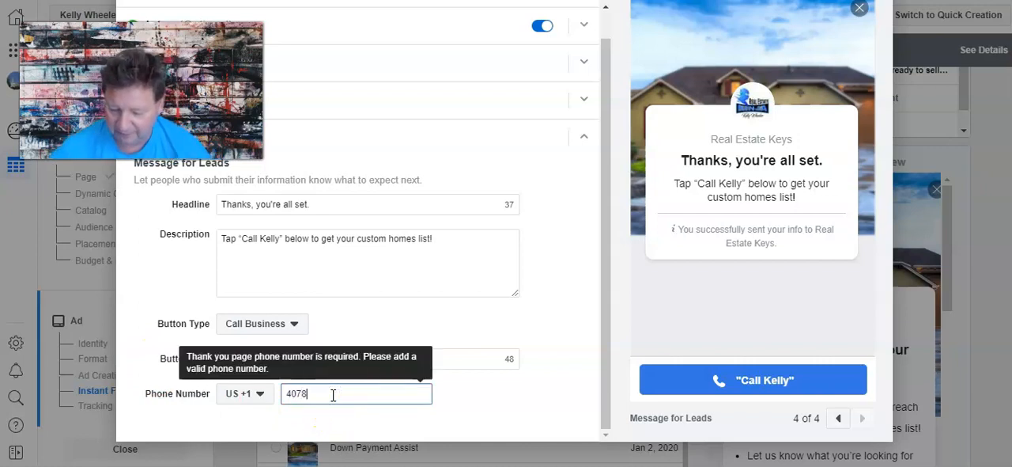
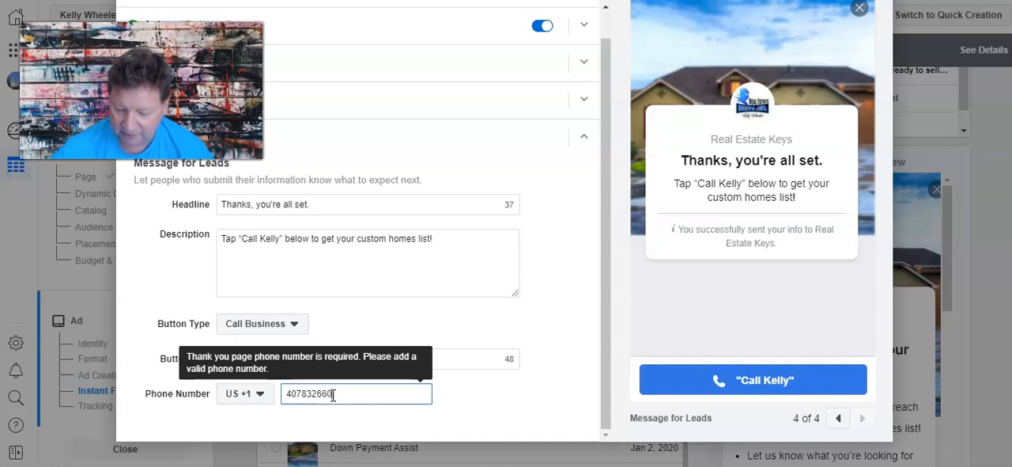
Save the updated instant form draft, finish the form, and look through the ad's Instant Form list.
scroll(640, 348, "up", 4)
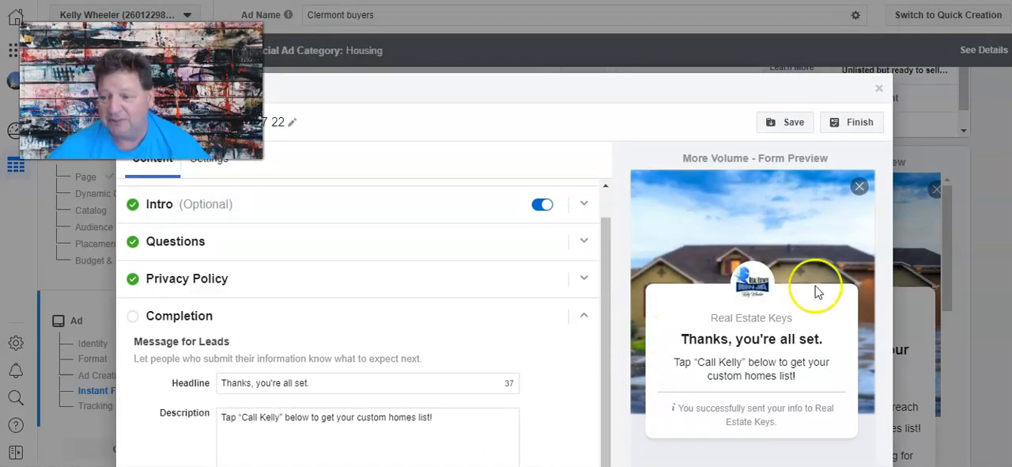
left_click(798, 122)
left_click(857, 121)
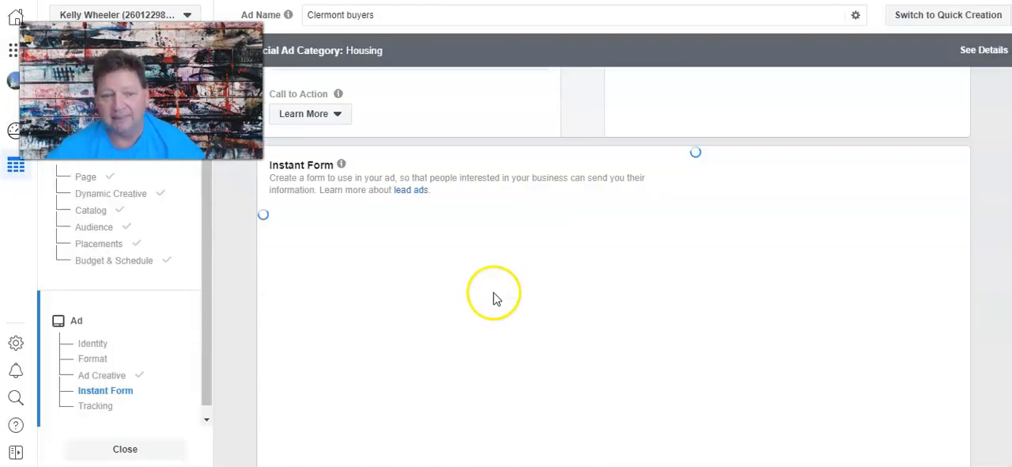
scroll(439, 231, "down", 10)
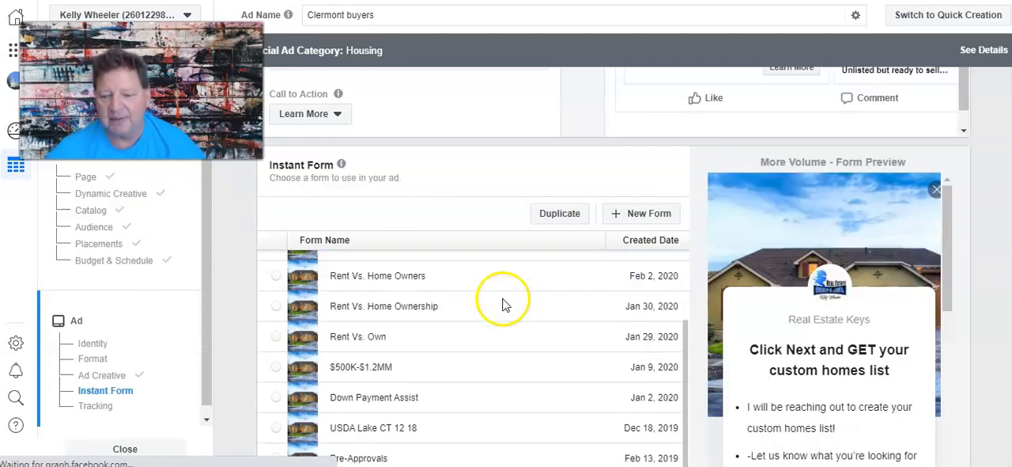